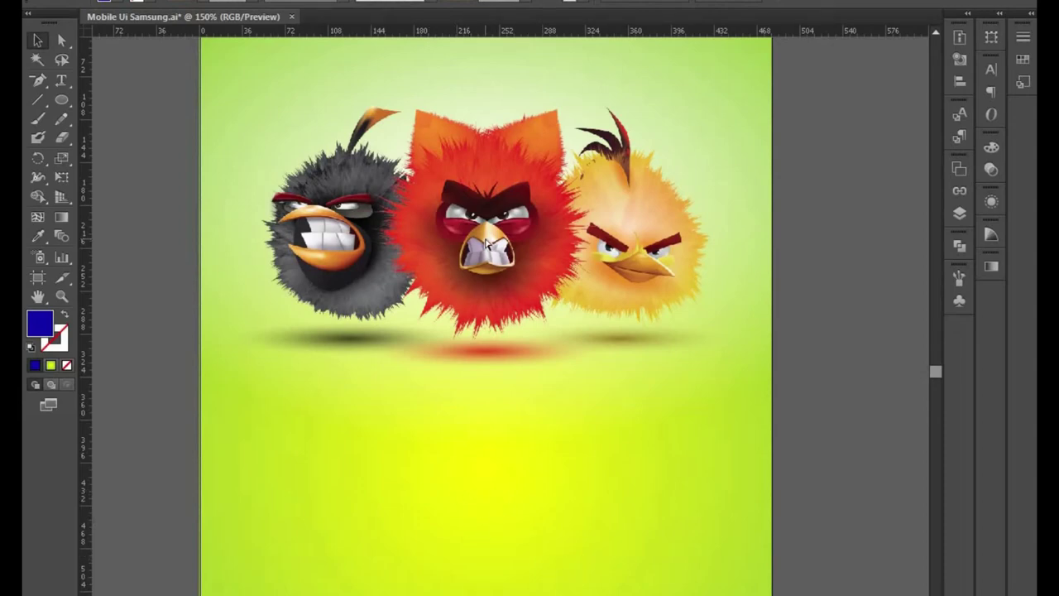
Move the red Angry title from the pasteboard onto the artboard just below the three birds.
key("ctrl+minus")
key("ctrl+plus")
key("ctrl+plus")
left_click_drag(485, 302, 612, 315)
key("ctrl+minus")
key("ctrl+minus")
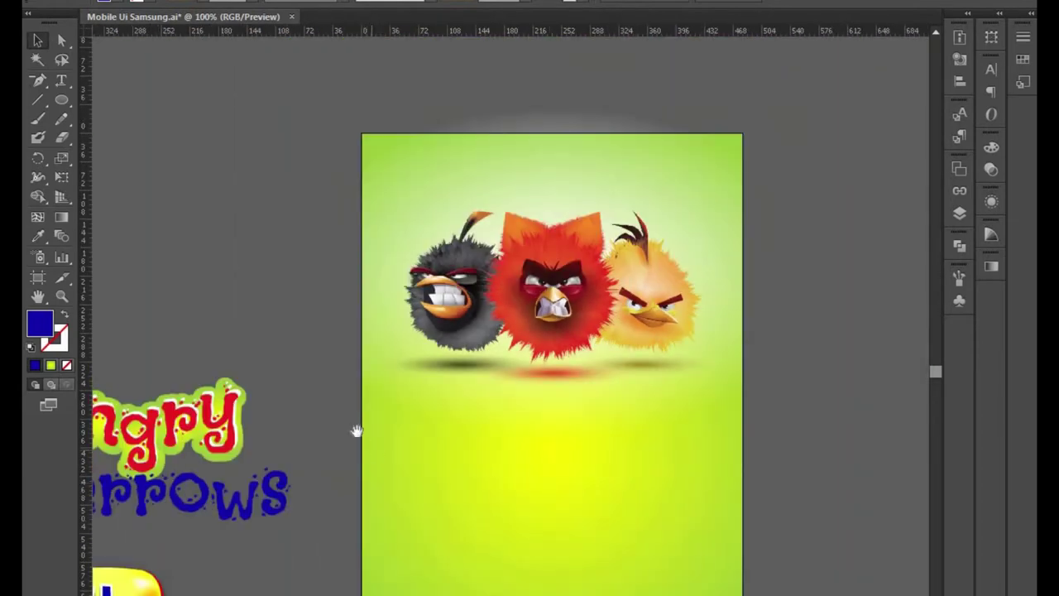
left_click_drag(356, 431, 491, 329)
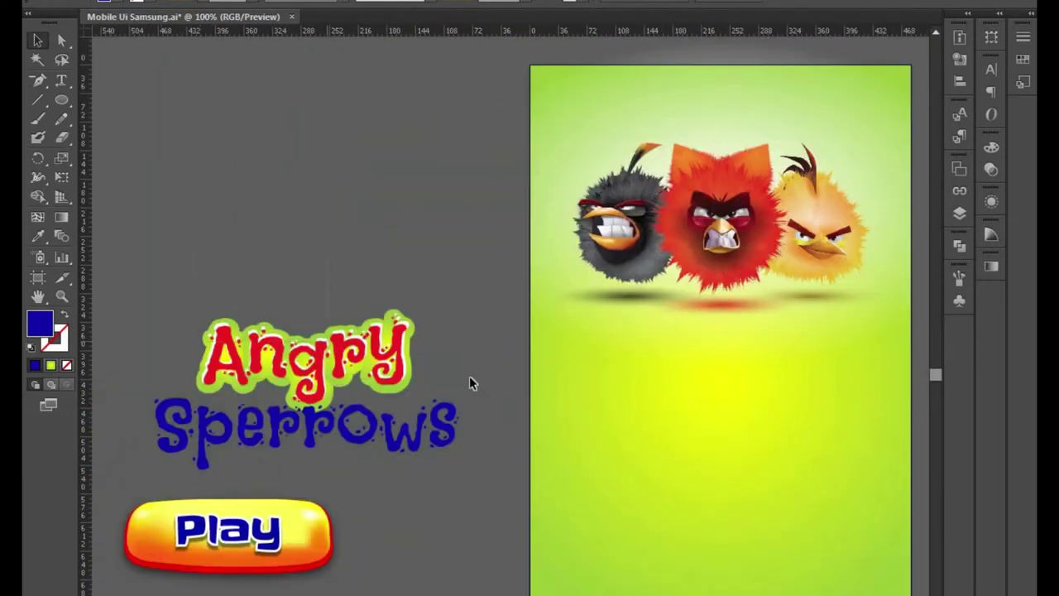
left_click_drag(318, 354, 763, 354)
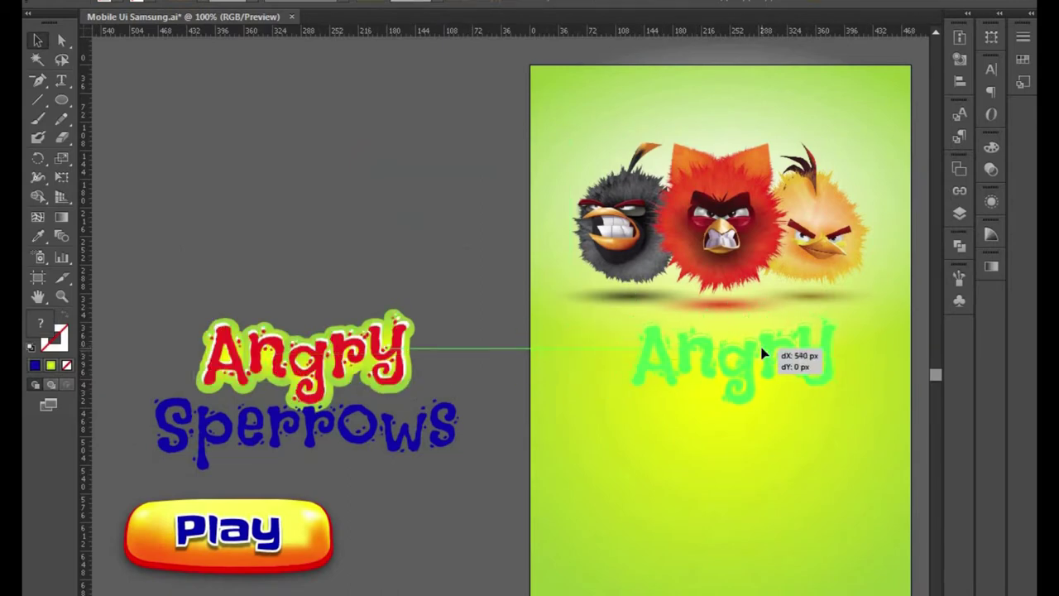
left_click_drag(762, 354, 753, 351)
left_click_drag(840, 434, 647, 431)
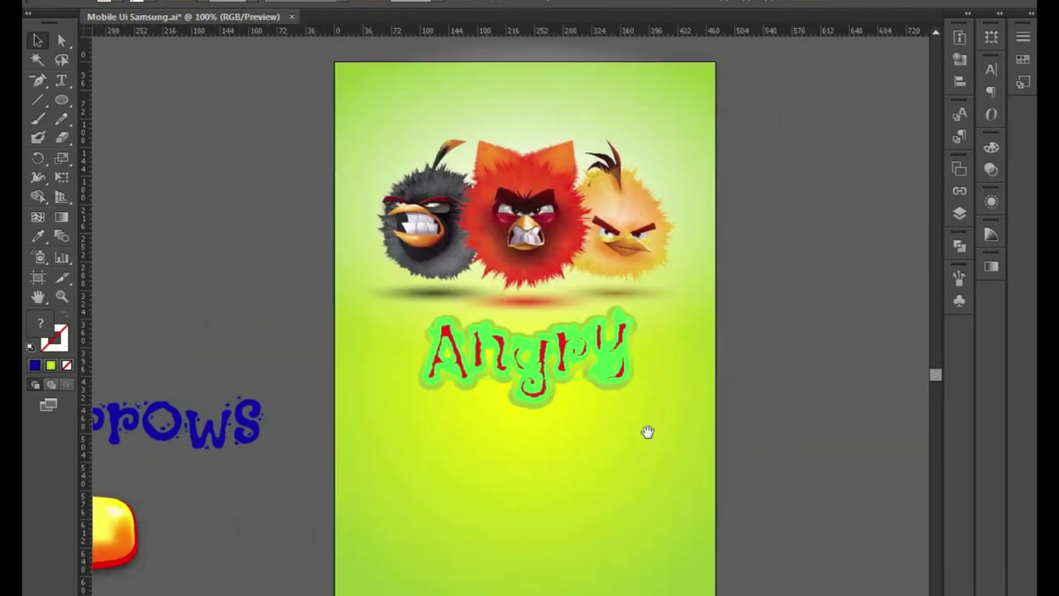
left_click_drag(621, 364, 628, 369)
left_click_drag(625, 424, 623, 424)
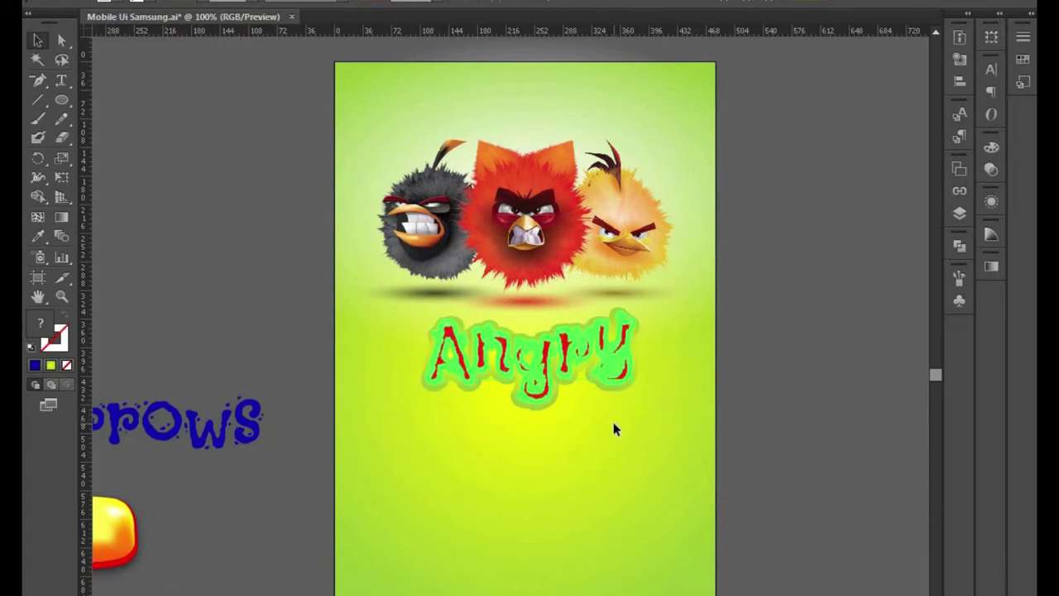
Place the blue Sperrows word on the artboard directly under Angry, nudged into alignment.
left_click(709, 367)
scroll(657, 425, "left", 5)
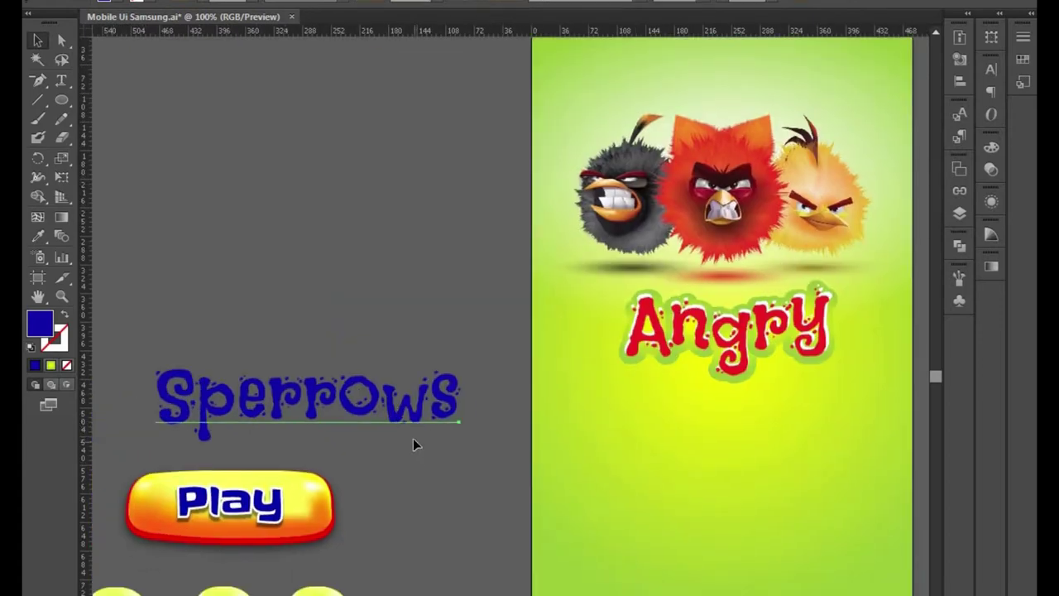
left_click_drag(381, 431, 824, 430)
scroll(810, 501, "right", 5)
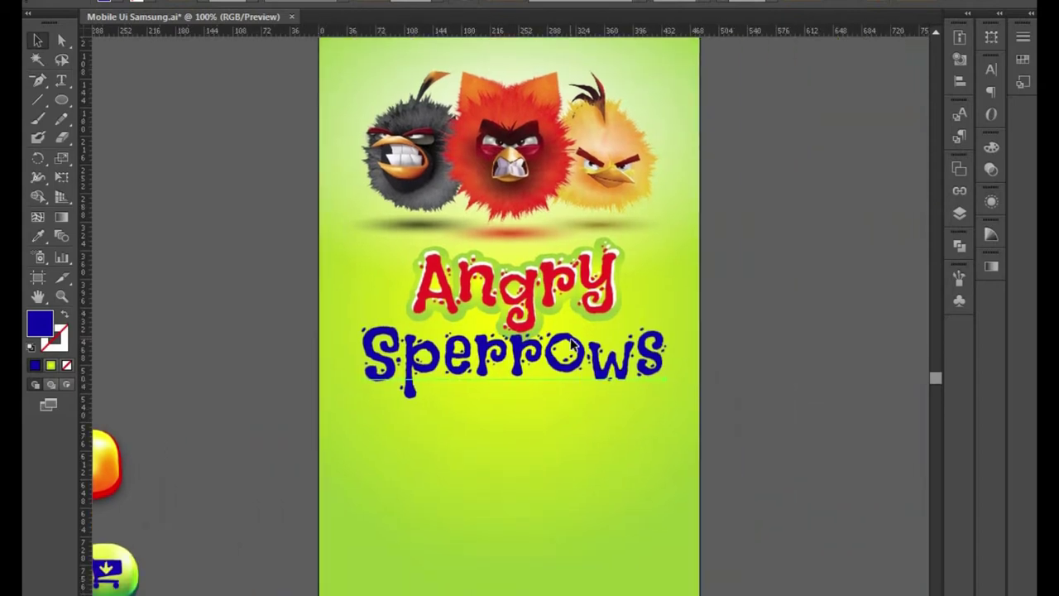
left_click_drag(571, 343, 581, 352)
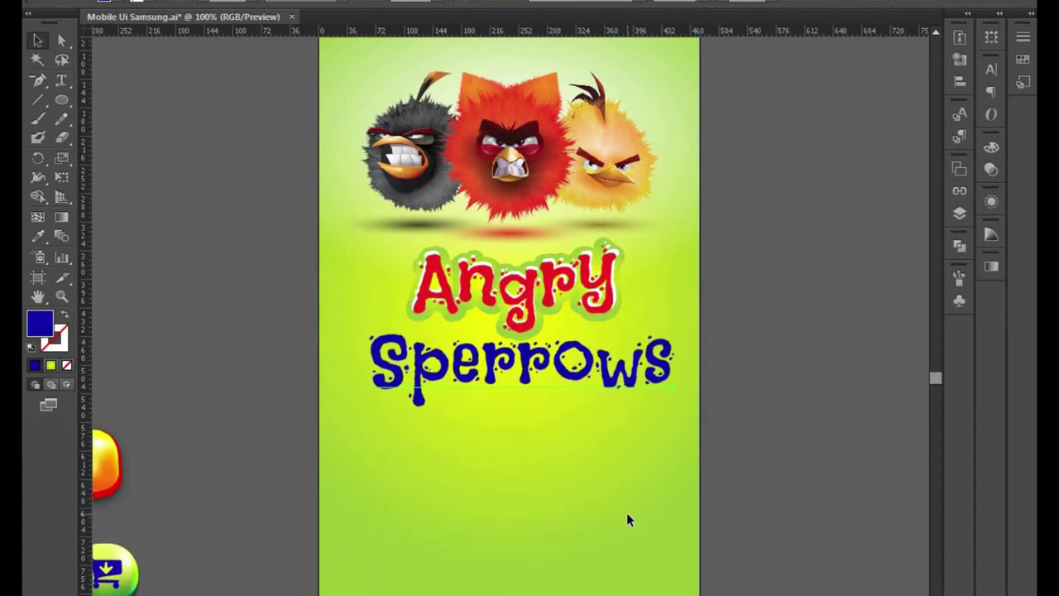
key("Left")
key("Left")
key("Left")
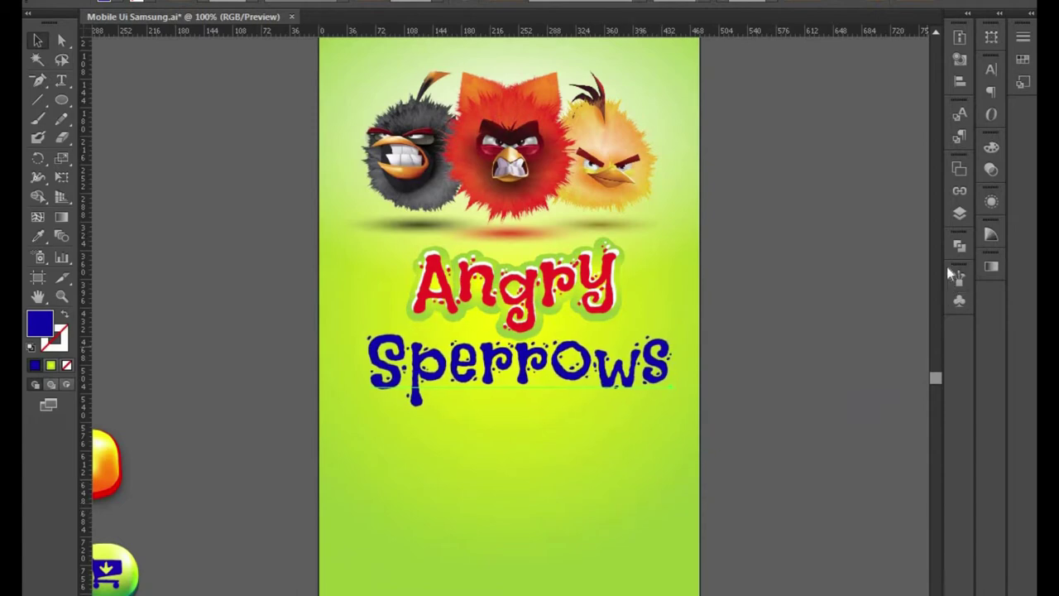
left_click(957, 215)
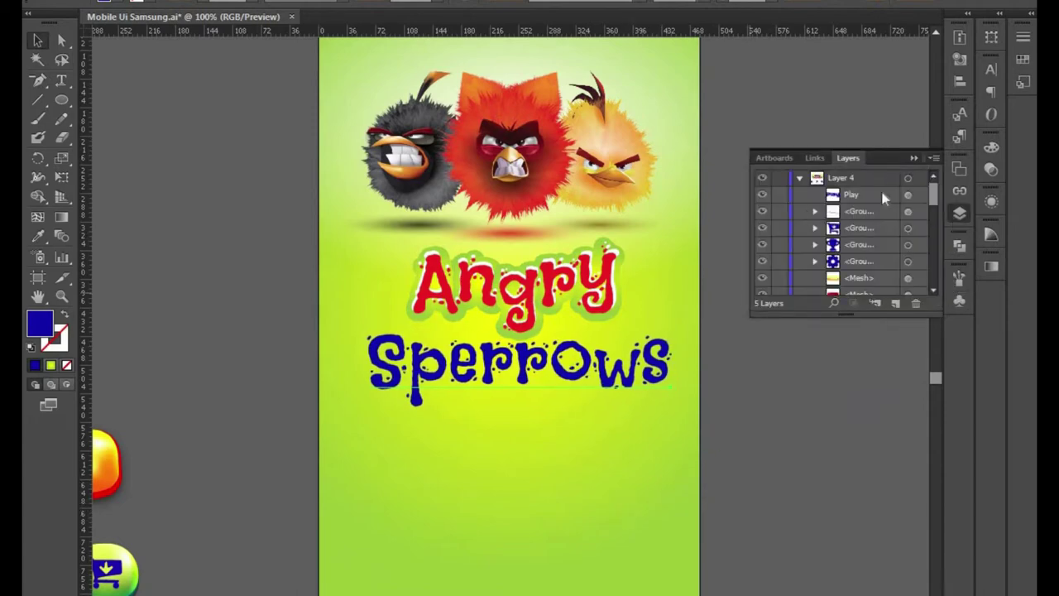
Duplicate the Sperrows layer so a copy sits exactly over the original lettering.
left_click(860, 230)
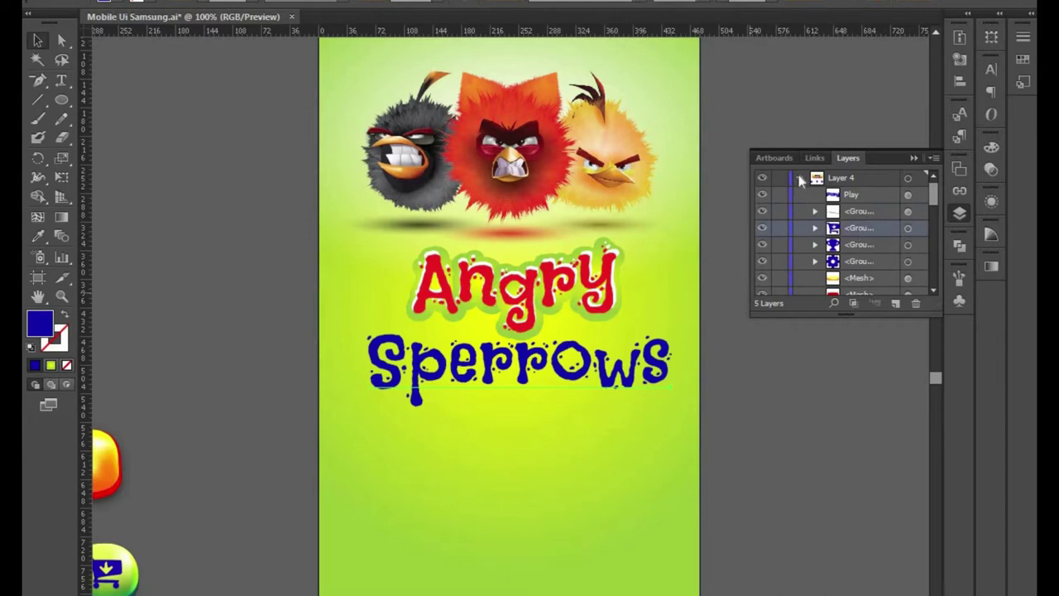
scroll(861, 207, "down", 2)
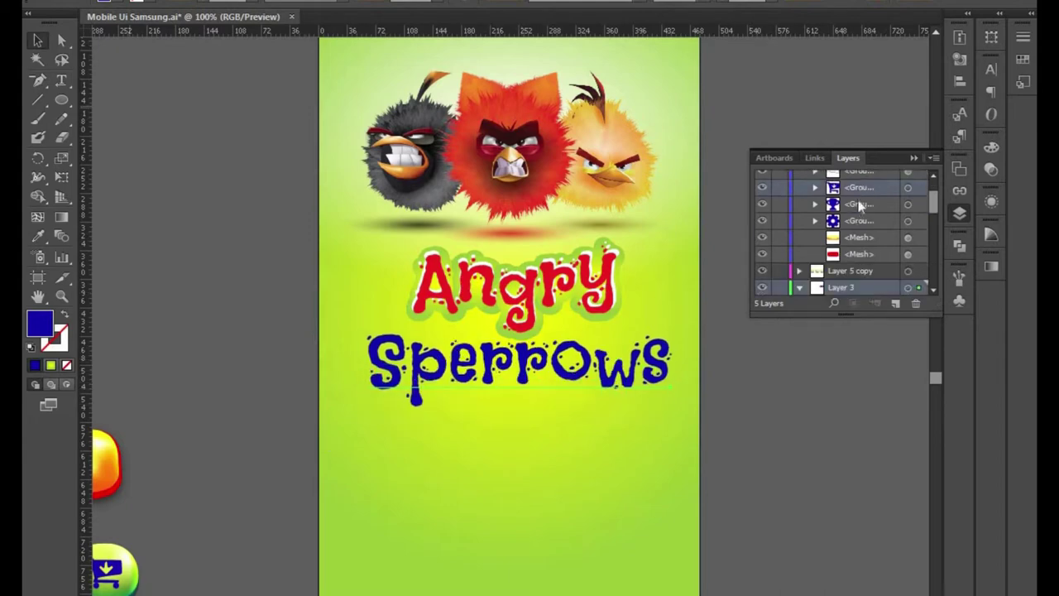
scroll(876, 285, "down", 3)
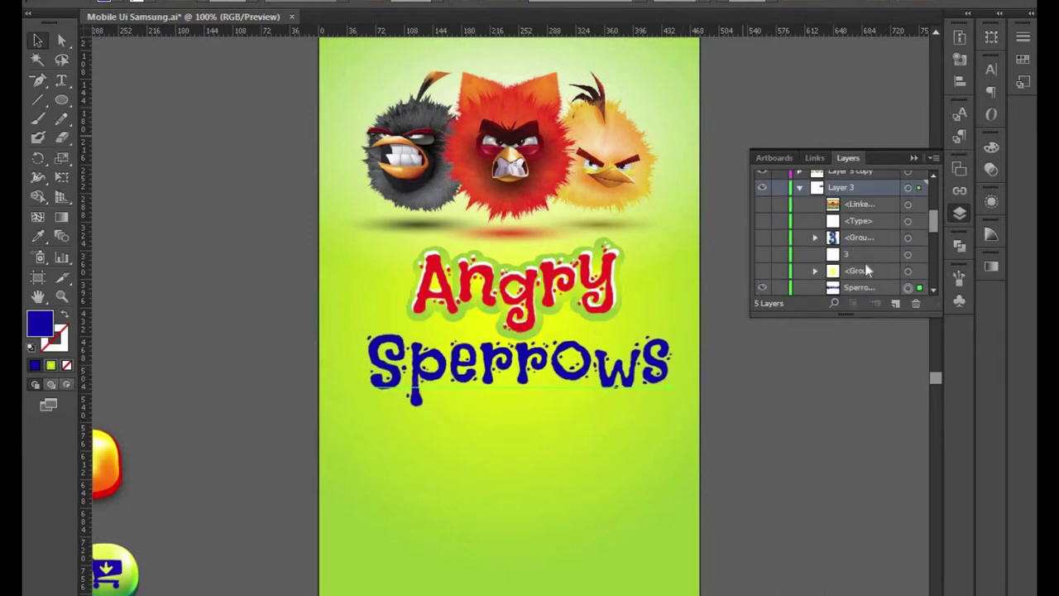
scroll(864, 270, "down", 2)
left_click(861, 236)
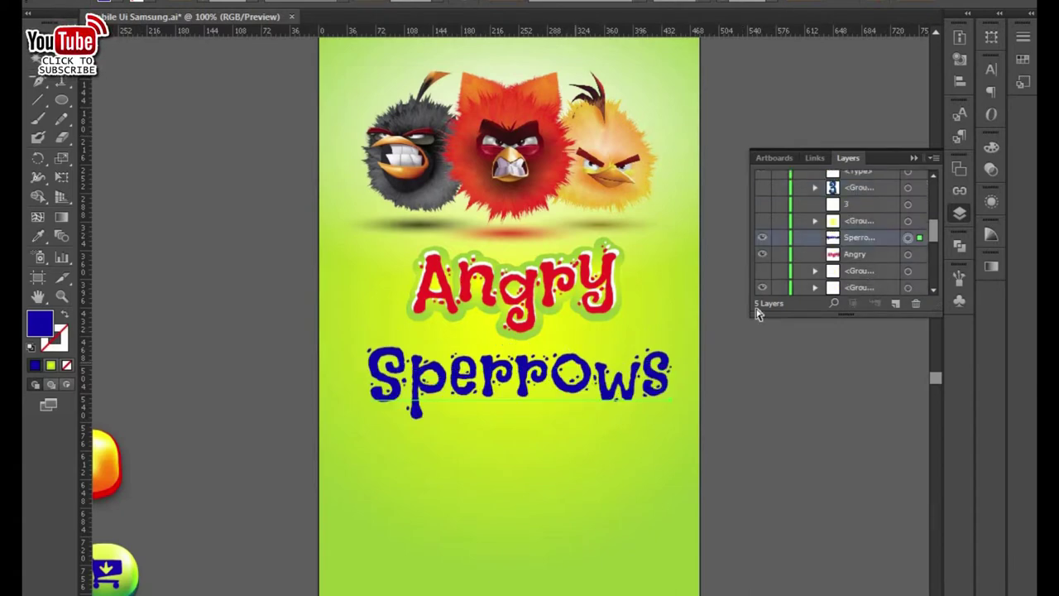
scroll(871, 273, "down", 2)
left_click_drag(860, 205, 896, 303)
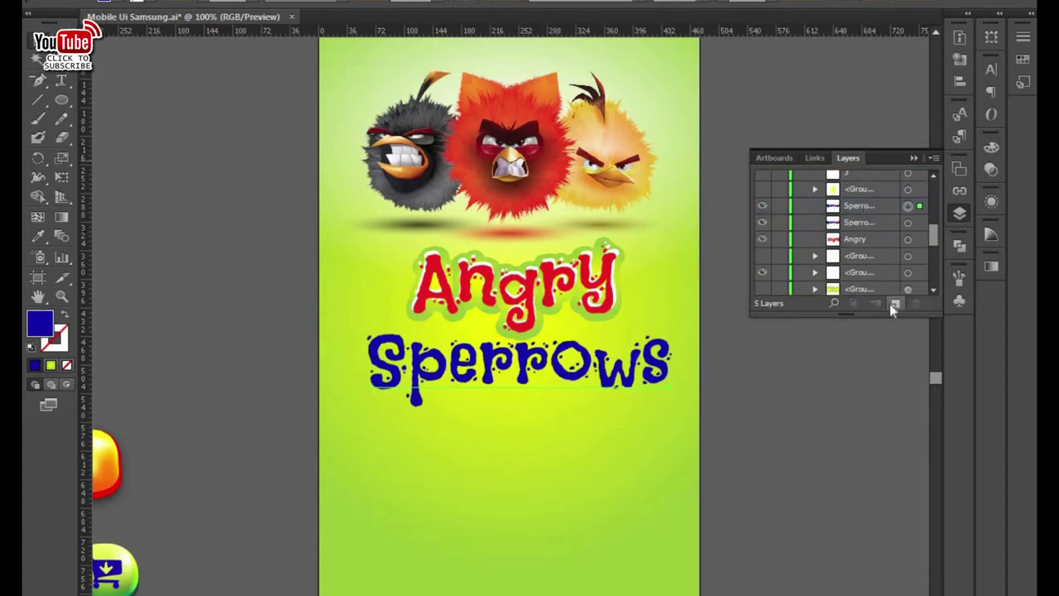
left_click_drag(595, 368, 603, 425)
key("ctrl+z")
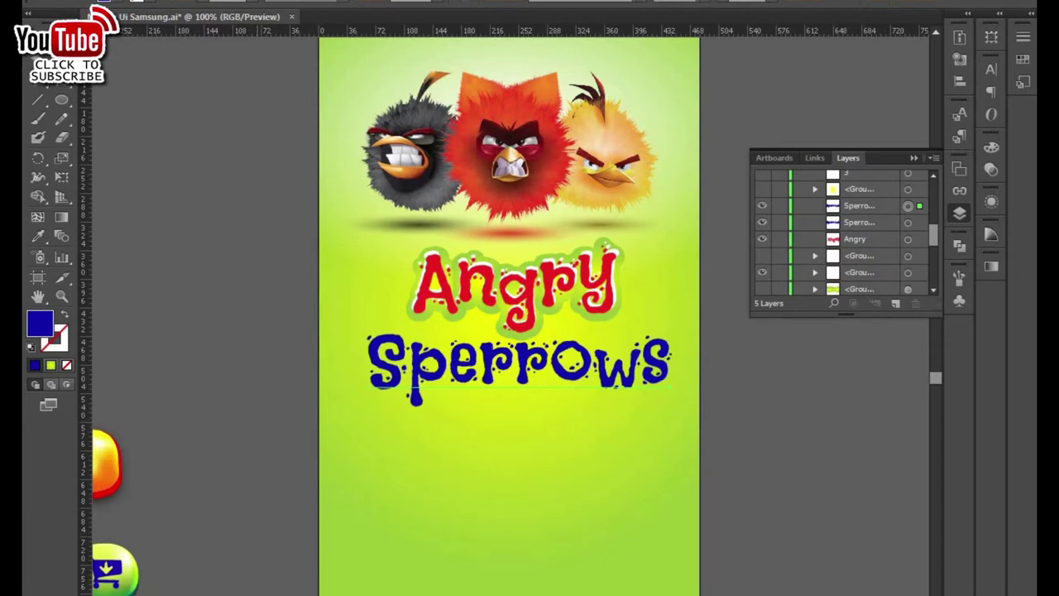
Apply a 10 px Offset Path effect with Miter joins to the Sperrows copy.
left_click(249, 2)
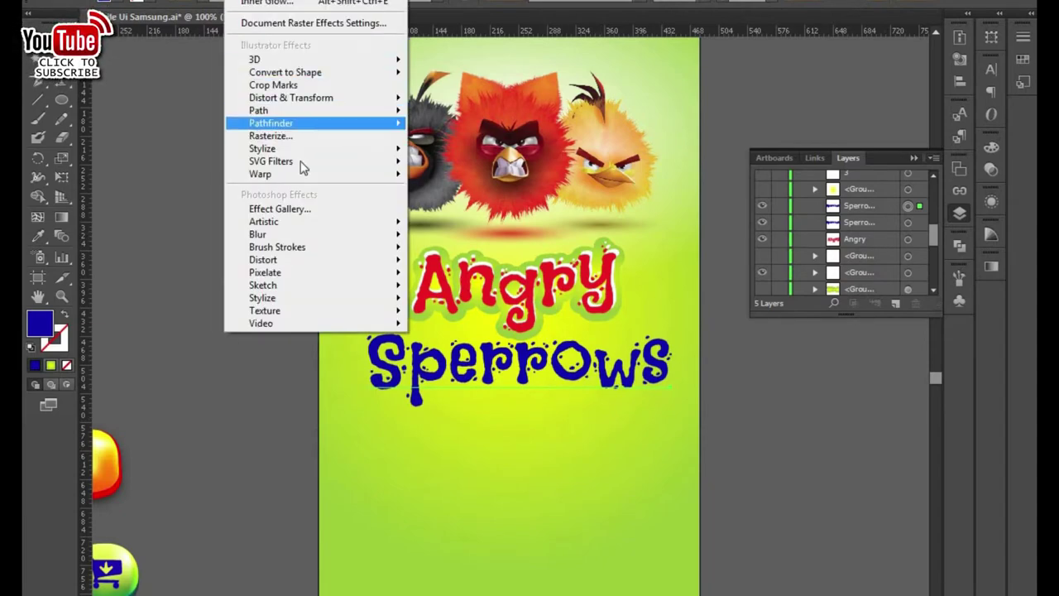
mouse_move(259, 110)
left_click(458, 112)
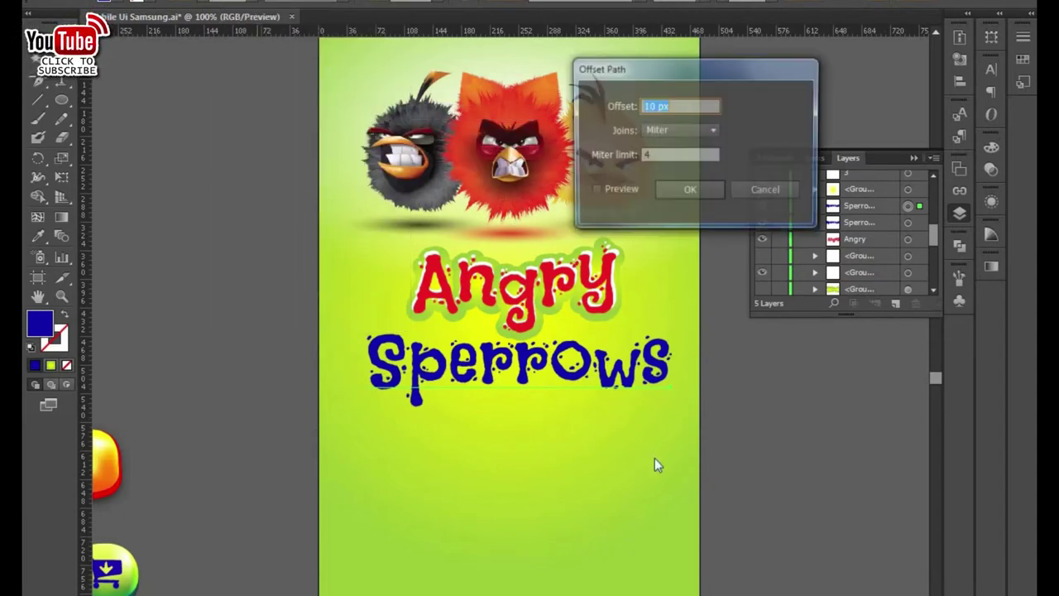
left_click(593, 191)
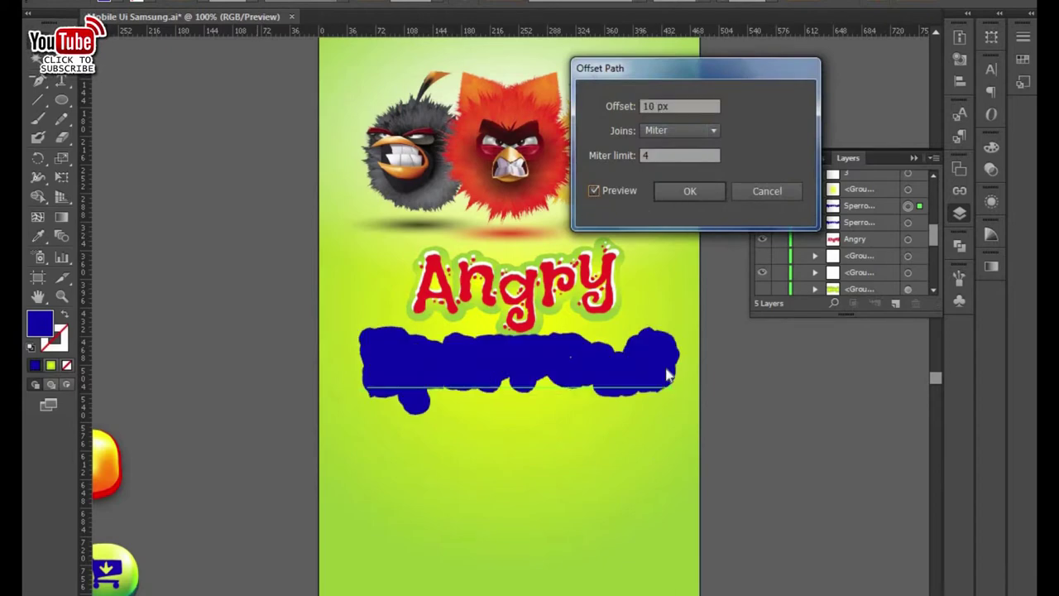
left_click(687, 192)
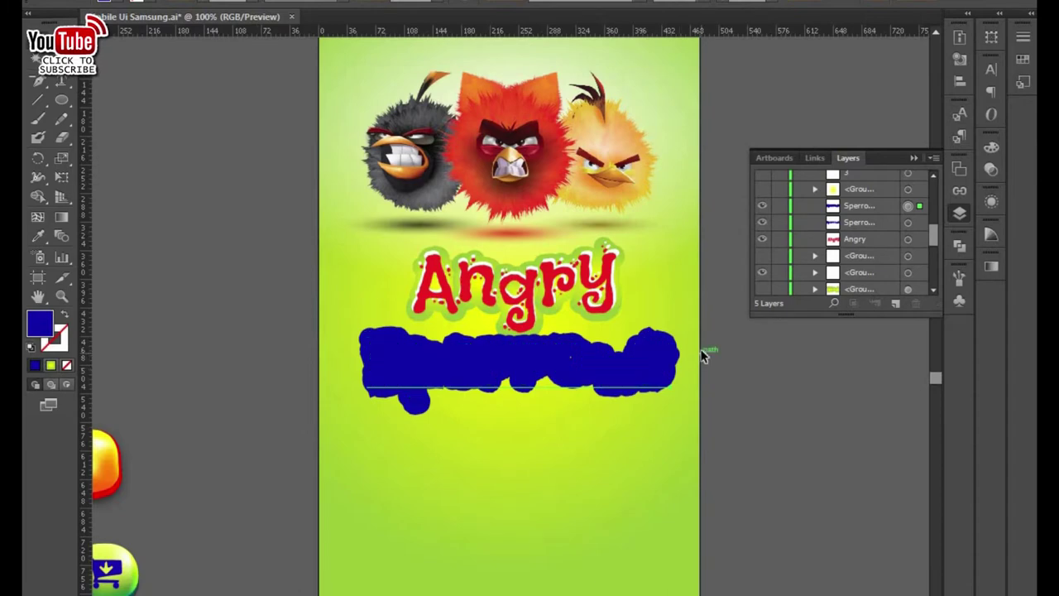
Expand the offset effect on the Sperrows copy into real paths.
left_click(136, 1)
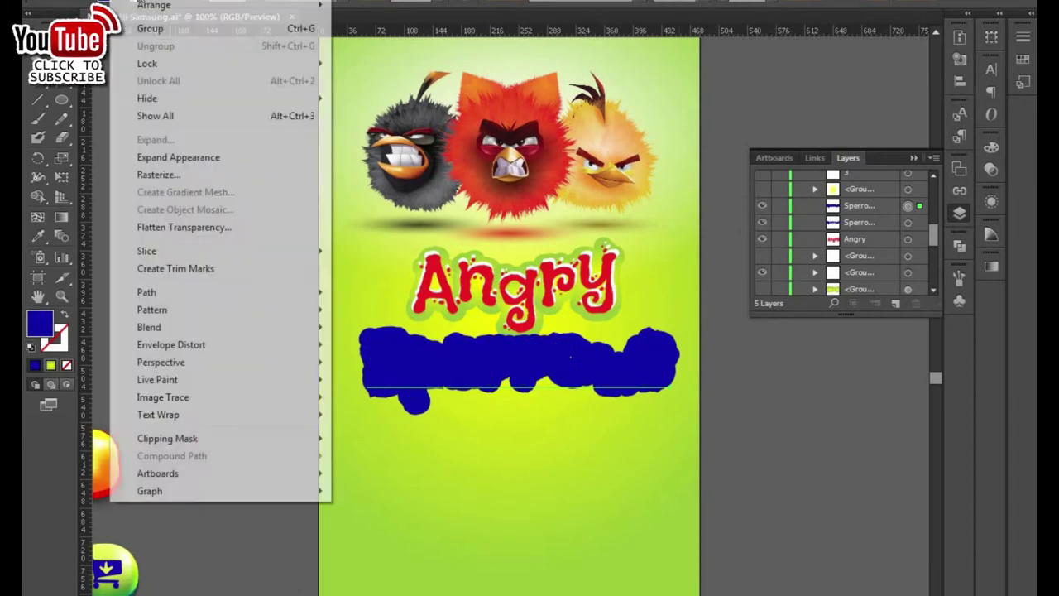
left_click(175, 159)
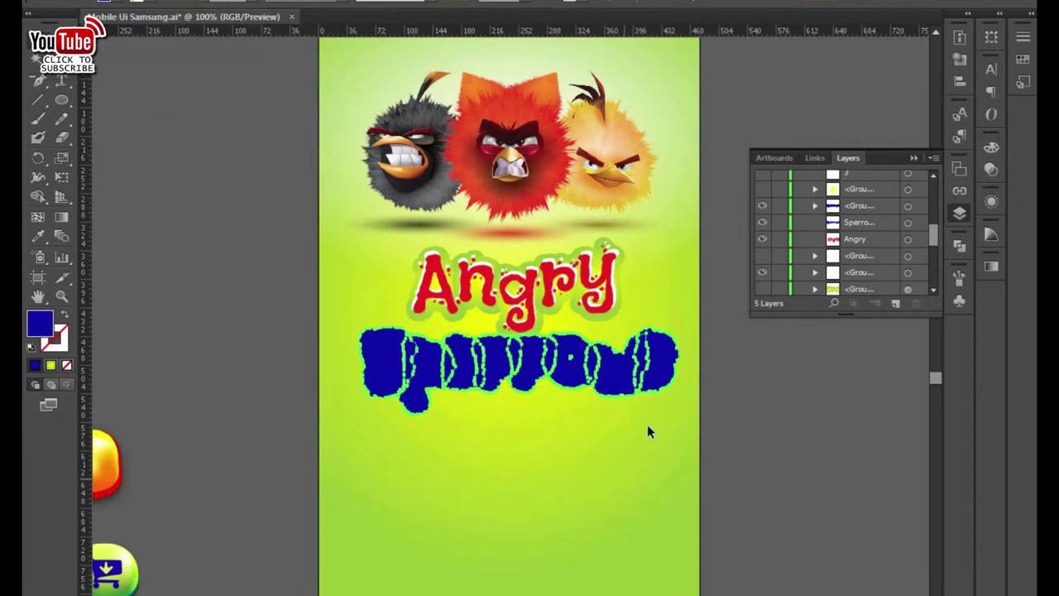
left_click(816, 205)
left_click(815, 205)
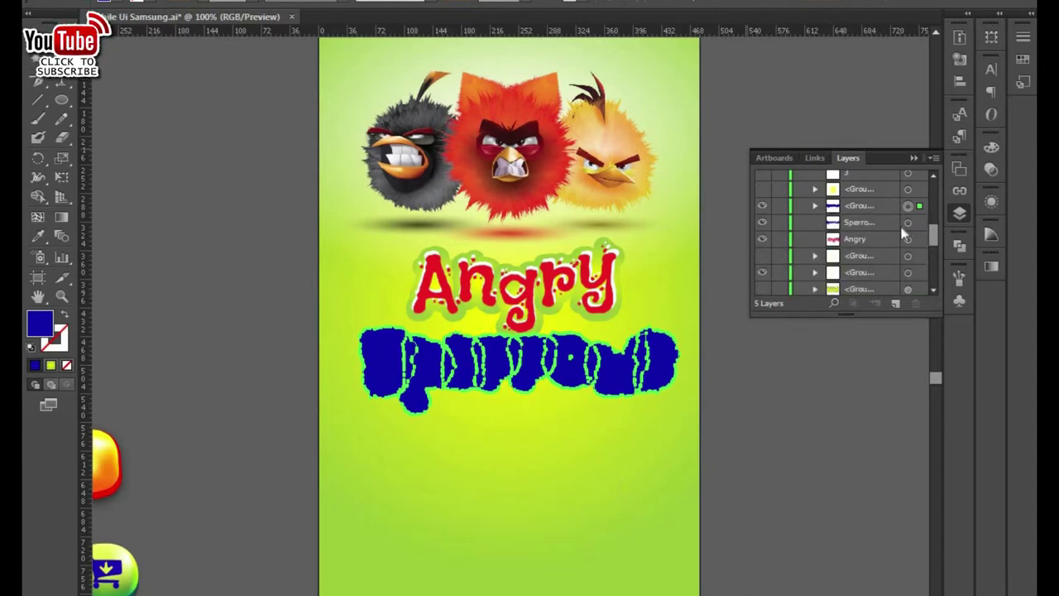
Fill the expanded shape with a radial lime gradient and restack Sperrows above it.
left_click(991, 267)
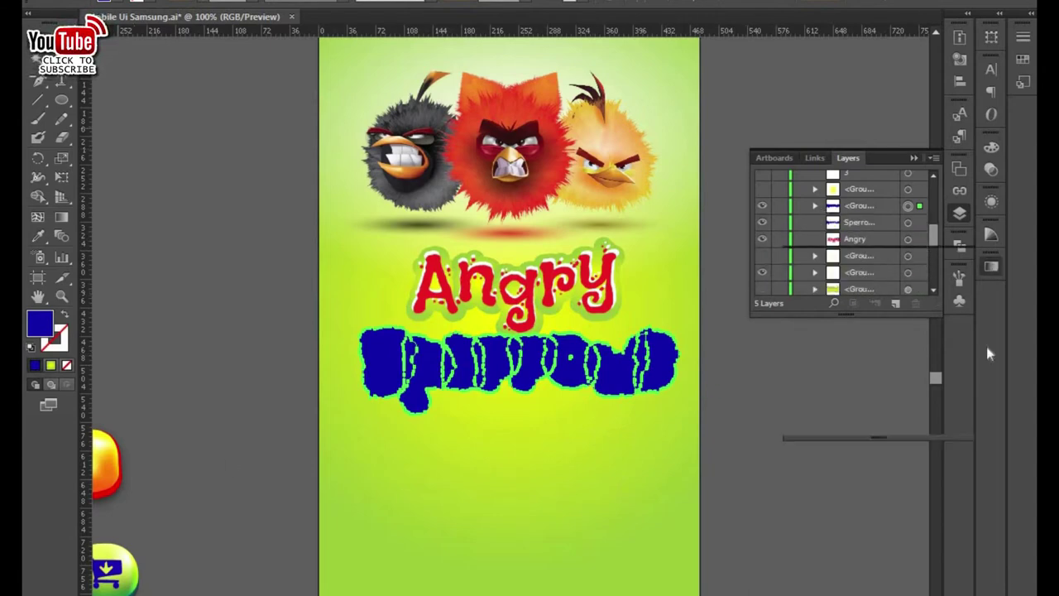
left_click(863, 370)
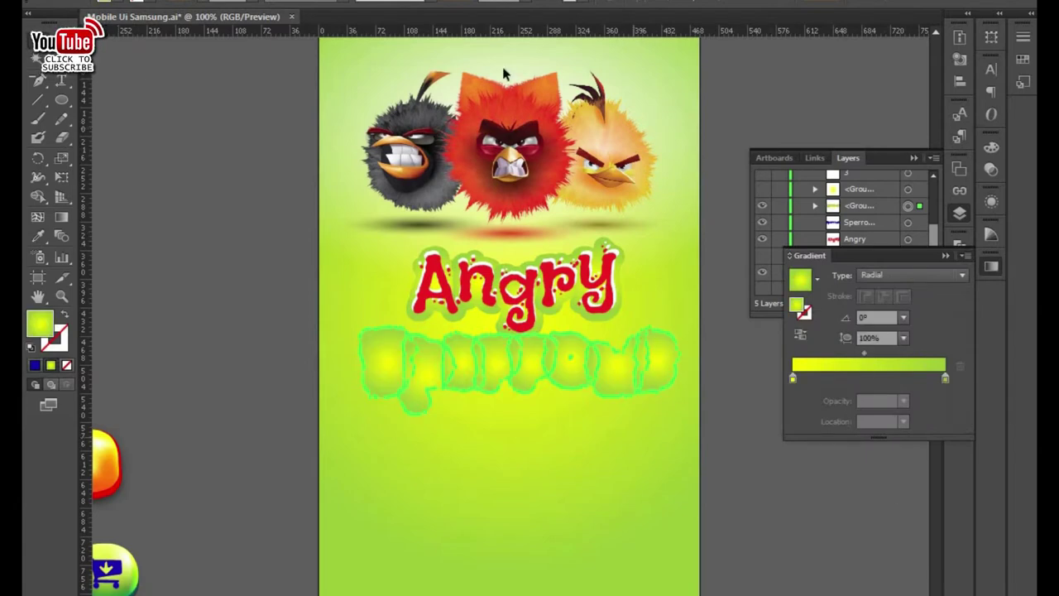
left_click(142, 195)
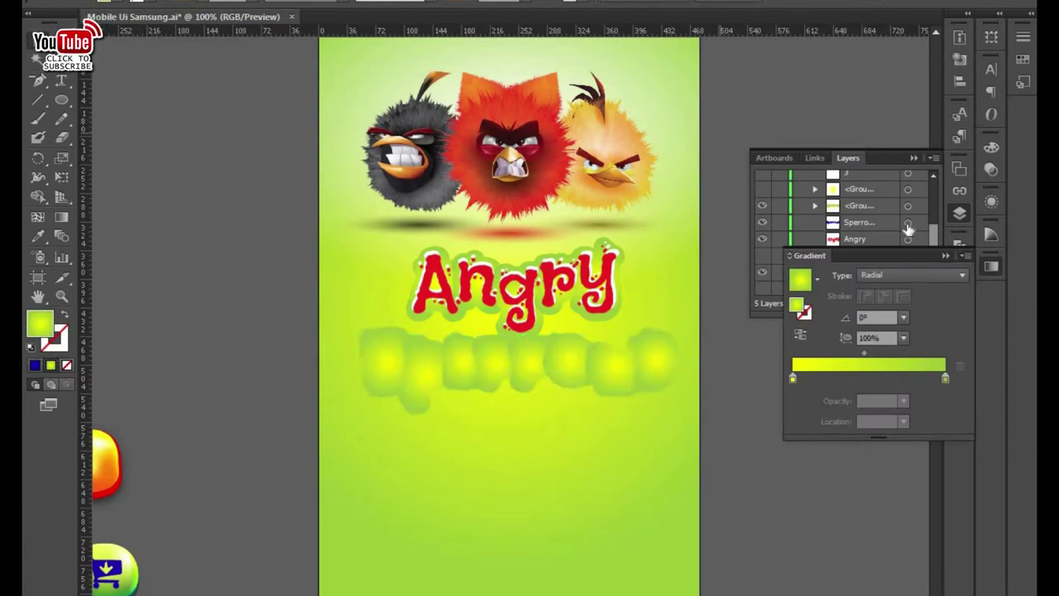
left_click_drag(886, 223, 891, 206)
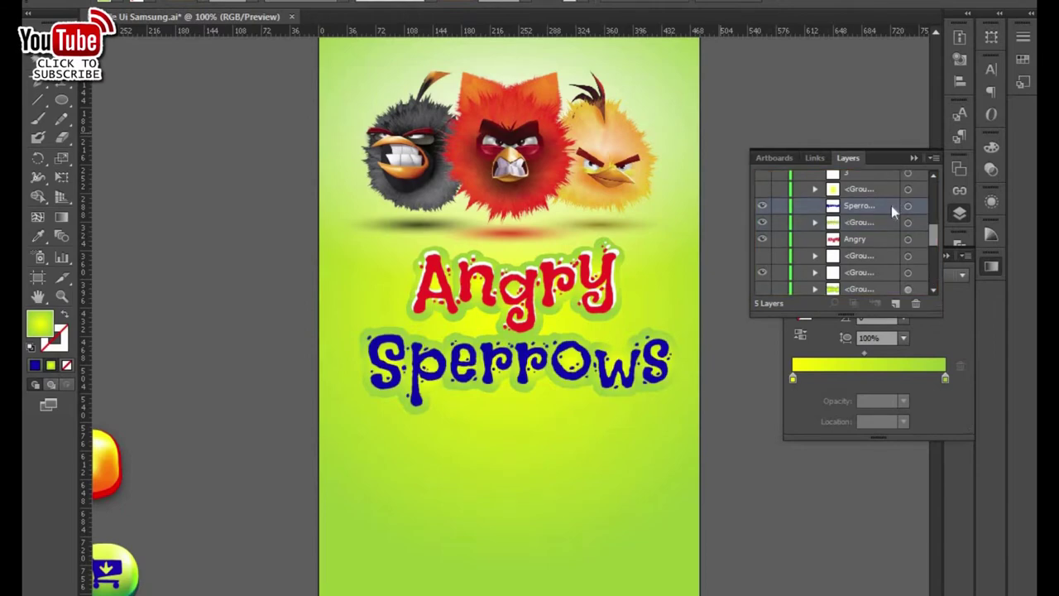
left_click(664, 371)
Duplicate the Sperrows layer in the Layers panel.
scroll(664, 371, "up", 1)
scroll(674, 393, "up", 1)
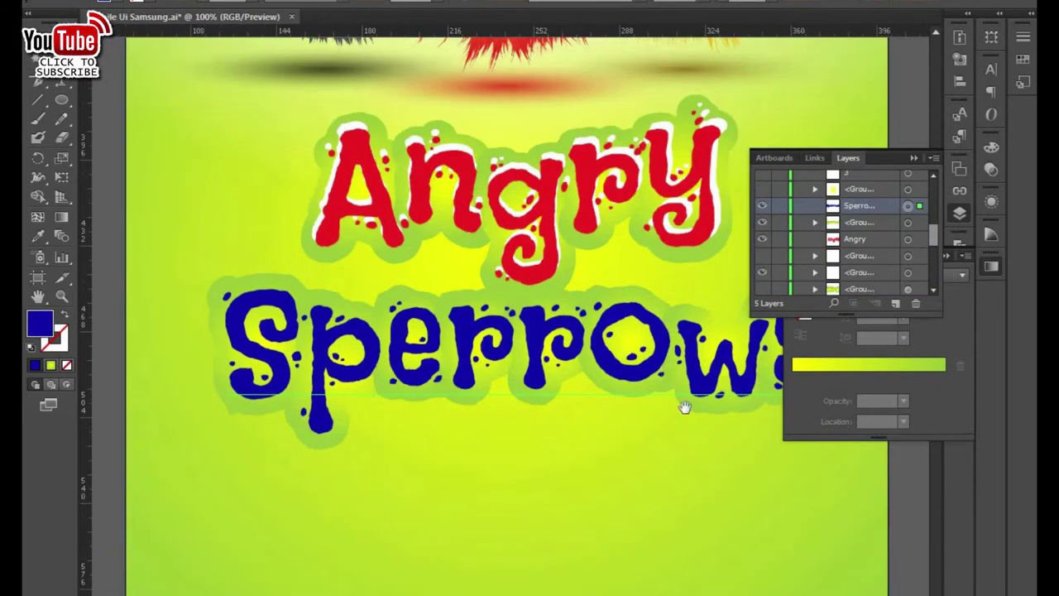
scroll(612, 402, "up", 1)
scroll(541, 403, "up", 1)
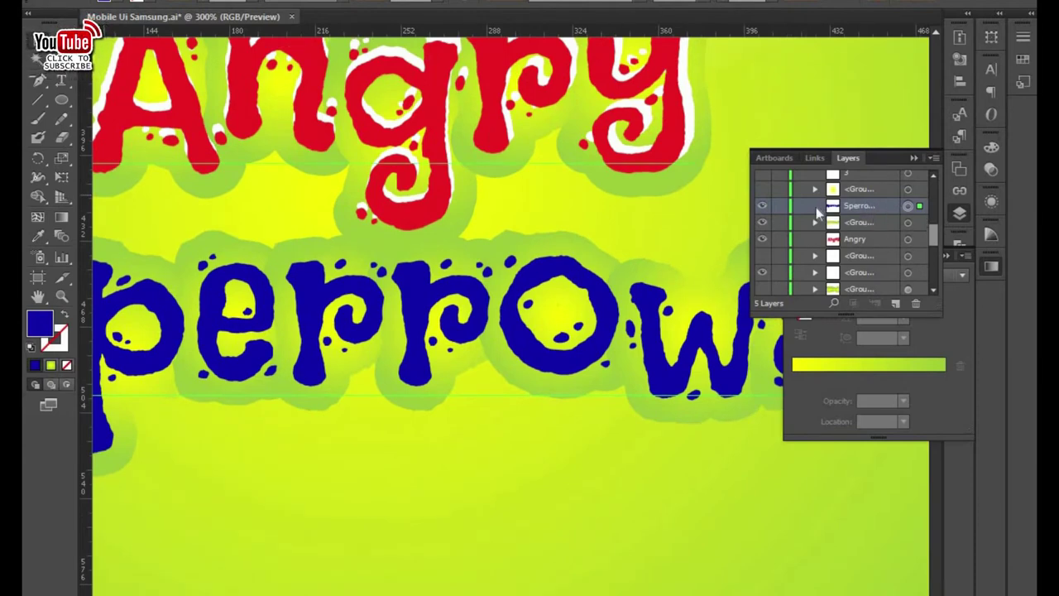
left_click_drag(893, 219, 895, 305)
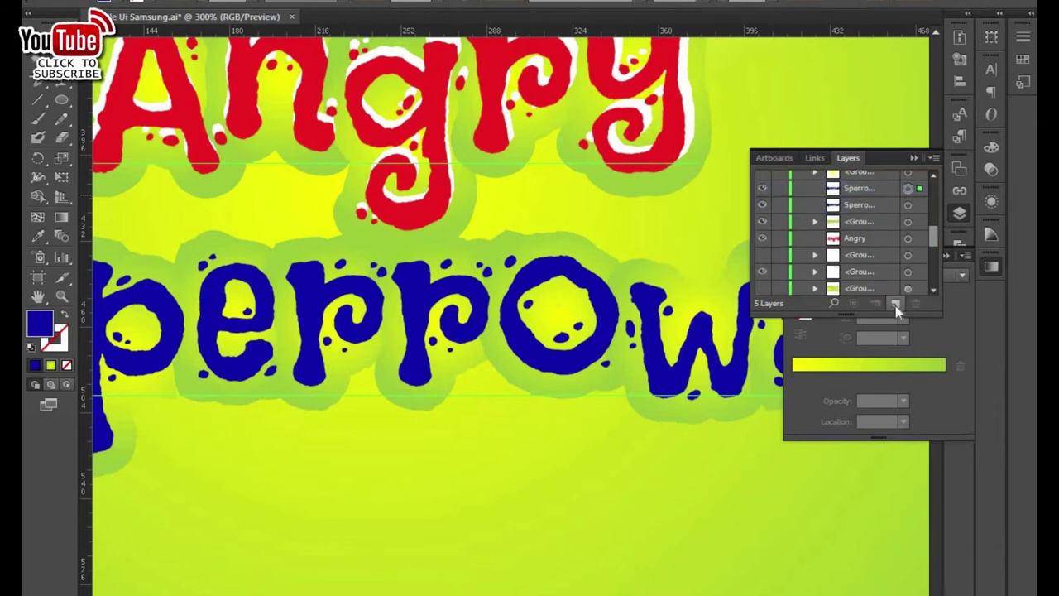
left_click(815, 222)
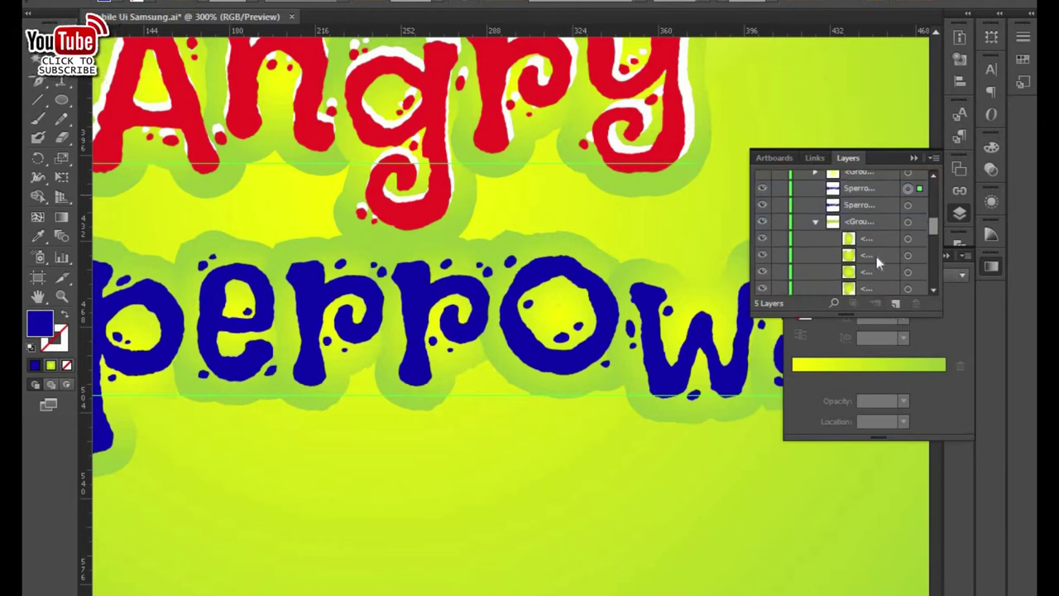
Unite the green outline shapes behind the letters into one shape with Pathfinder.
left_click(922, 239)
left_click(908, 222)
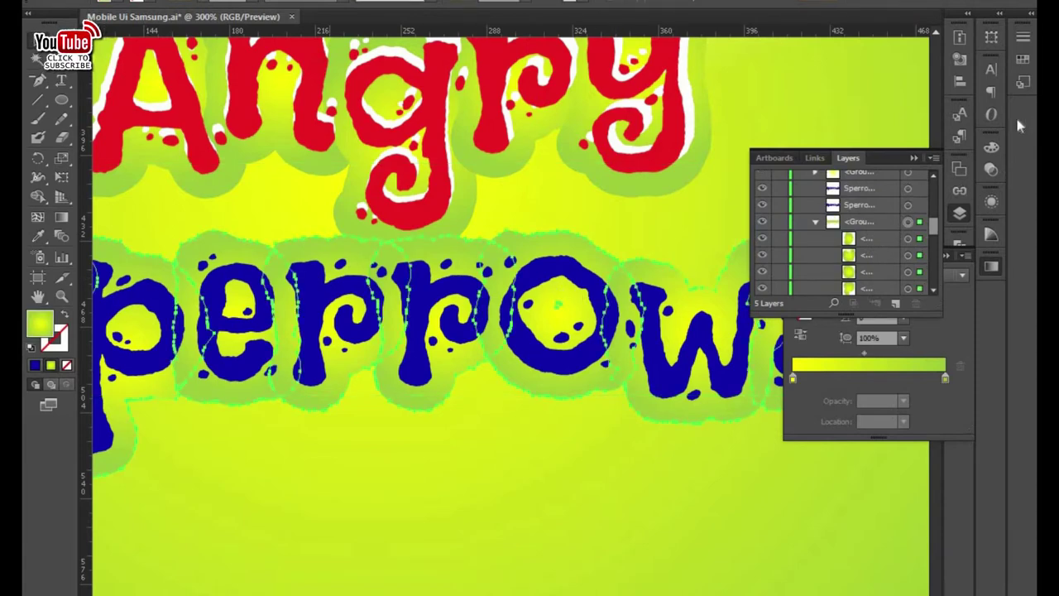
left_click(959, 173)
left_click(960, 172)
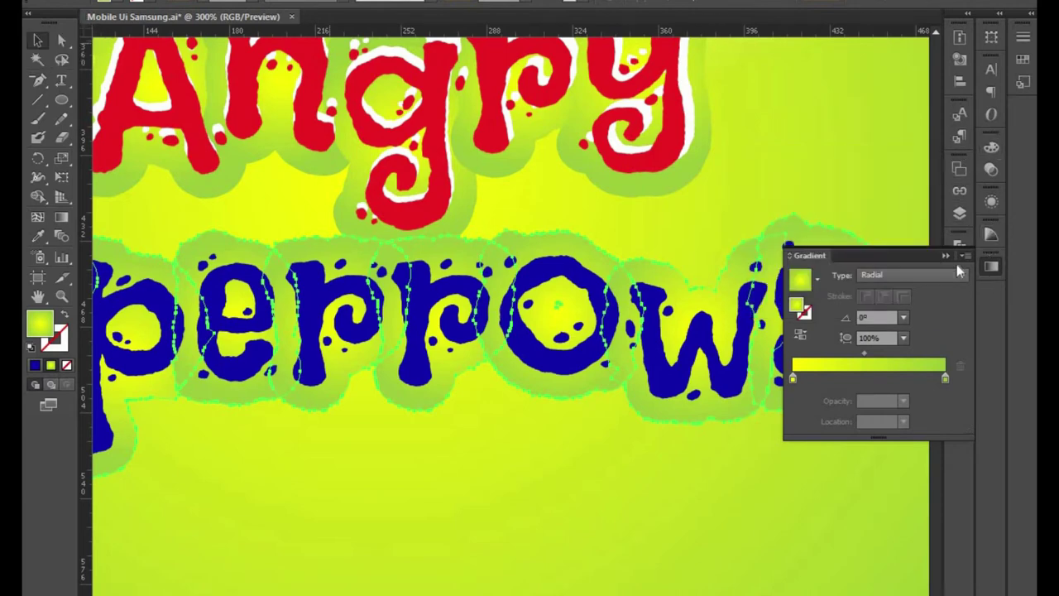
left_click(991, 267)
left_click(960, 245)
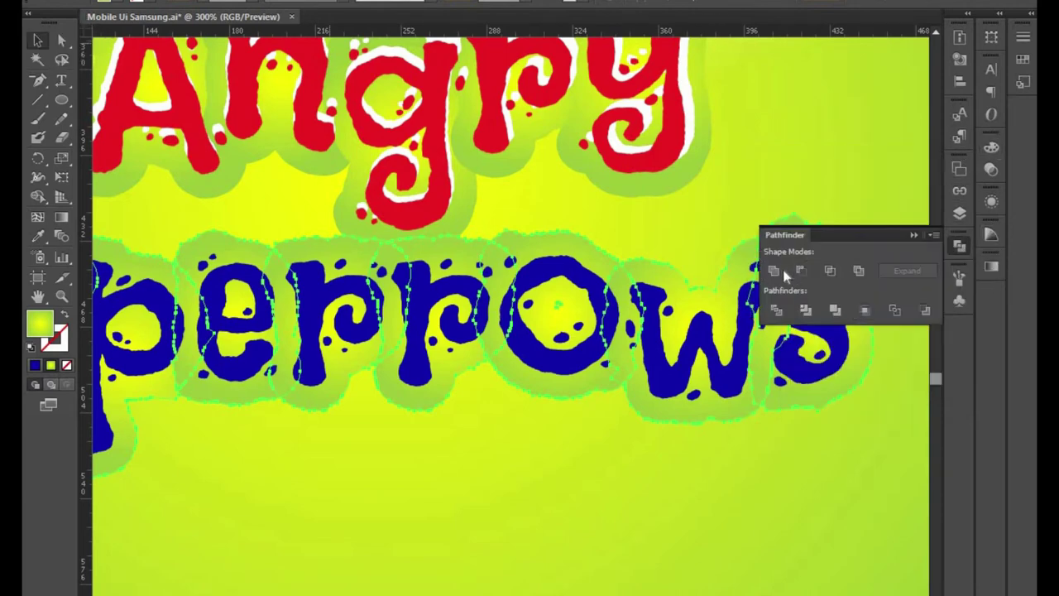
left_click(772, 271)
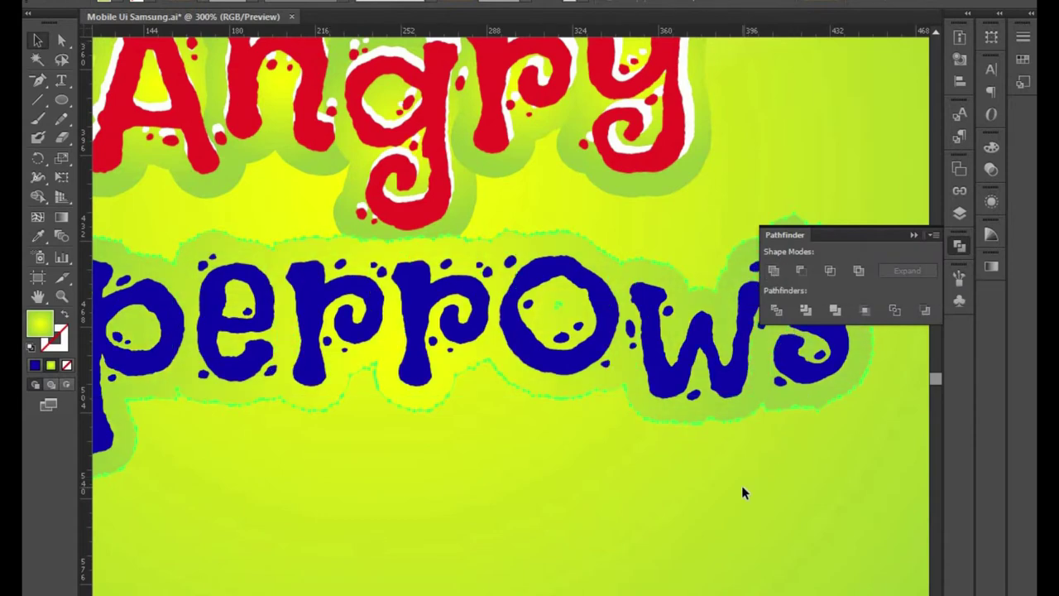
key("ctrl+minus")
key("ctrl+minus")
key("ctrl+minus")
key("ctrl+plus")
key("ctrl+shift+a")
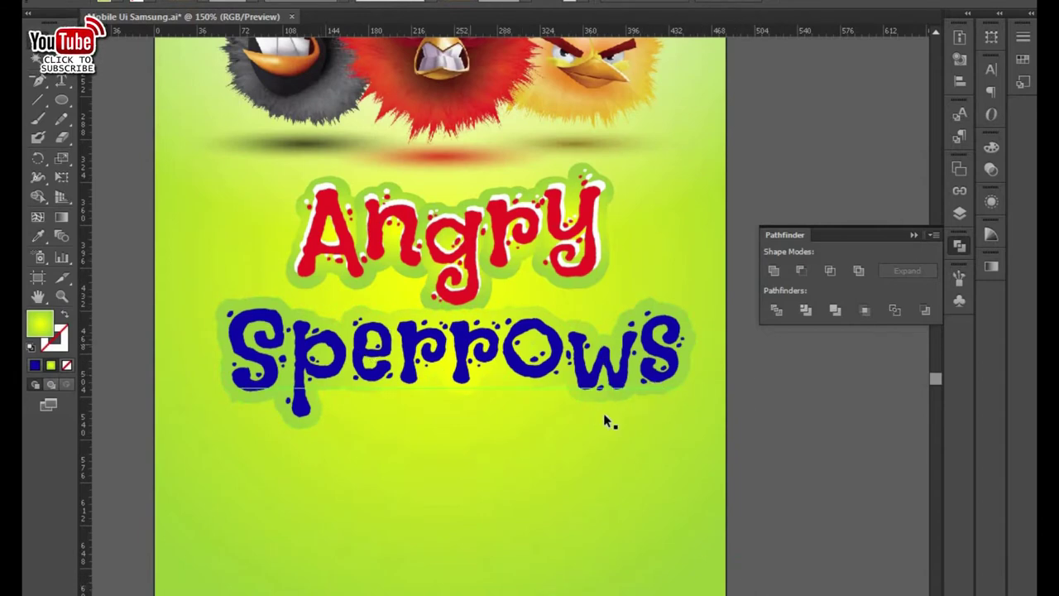
Close Pathfinder and select the top Sperrows layer in the Layers list.
left_click(915, 227)
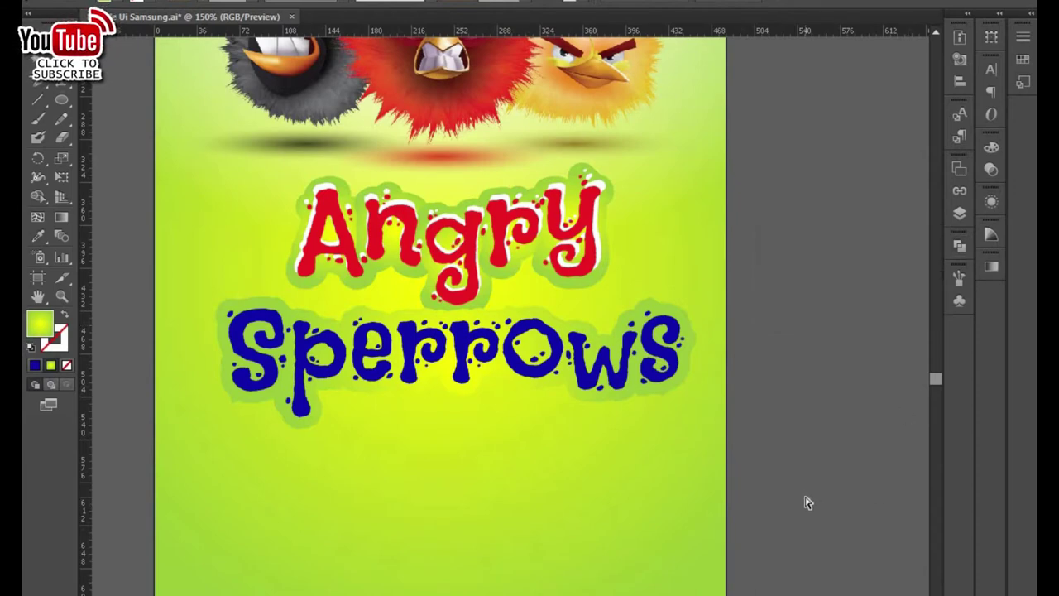
key("ctrl+z")
left_click(737, 424)
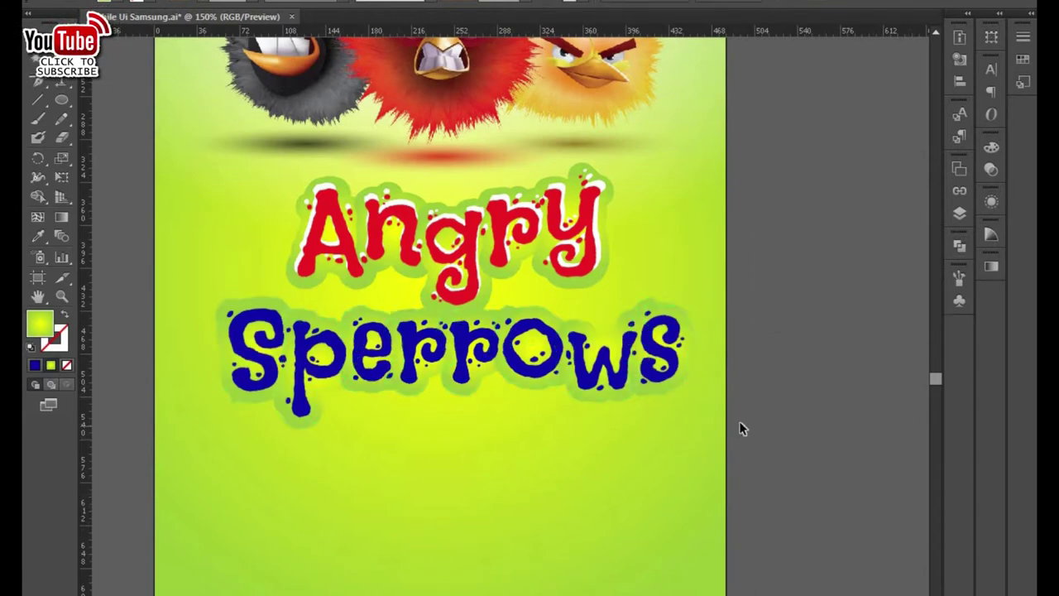
left_click(675, 327)
left_click(960, 214)
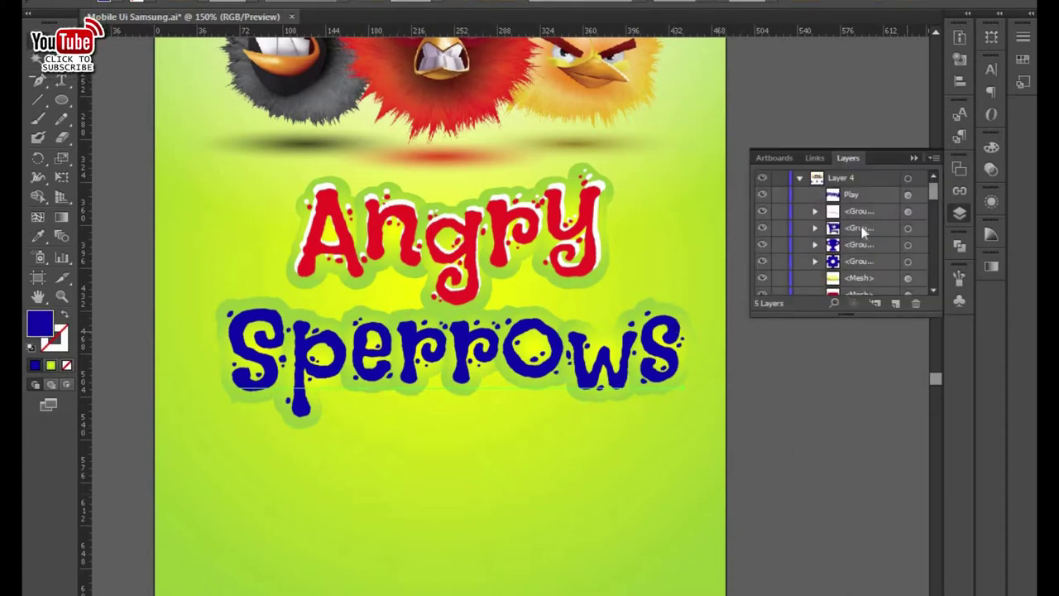
scroll(862, 233, "down", 3)
scroll(862, 233, "down", 2)
scroll(862, 240, "down", 2)
left_click(894, 231)
left_click_drag(885, 261, 883, 260)
Fill the lower Sperrows copy with white (ffffff) and nudge it up slightly.
scroll(878, 240, "down", 3)
key("ctrl+z")
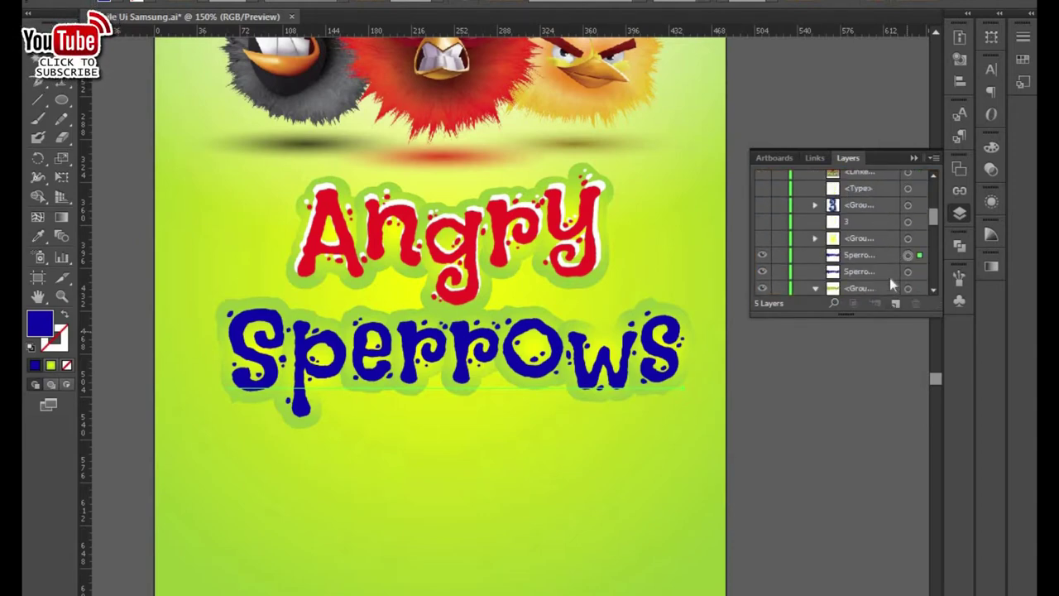
left_click(878, 272)
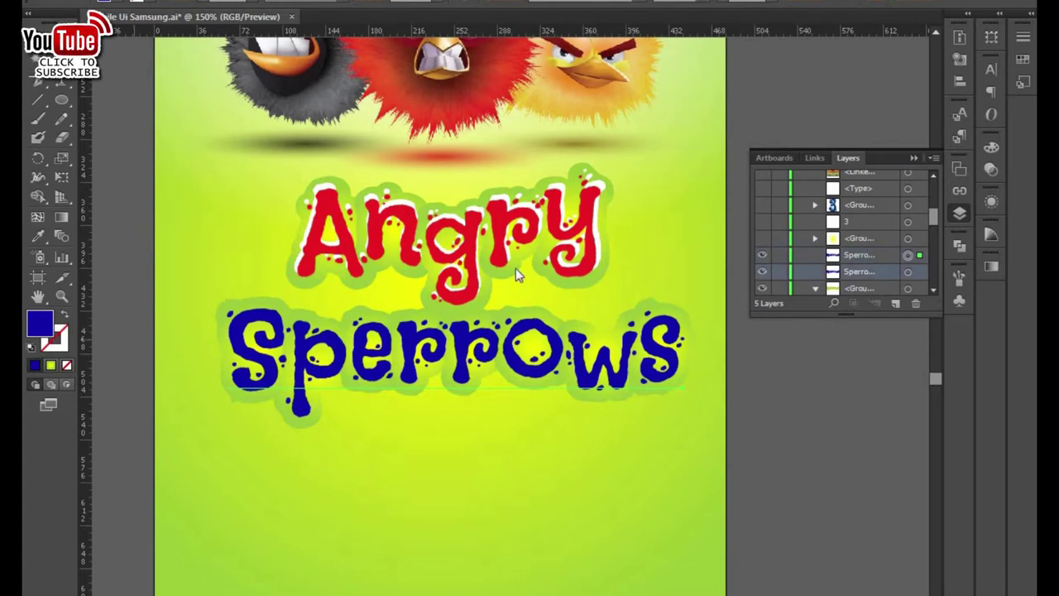
double_click(40, 322)
left_click_drag(443, 312, 420, 284)
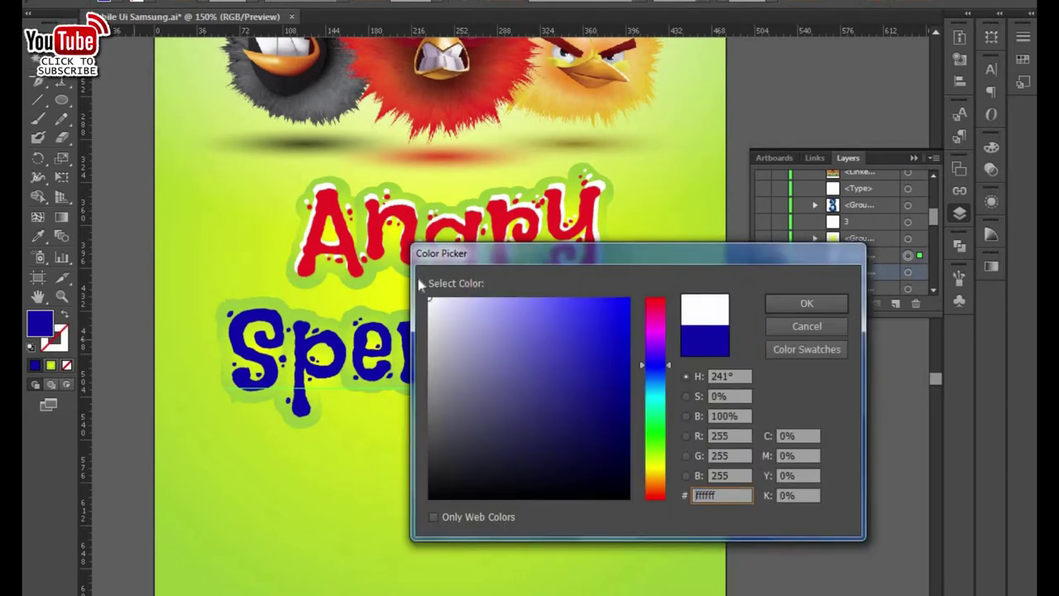
left_click(817, 296)
key("Up")
key("Up")
key("Up")
key("Up")
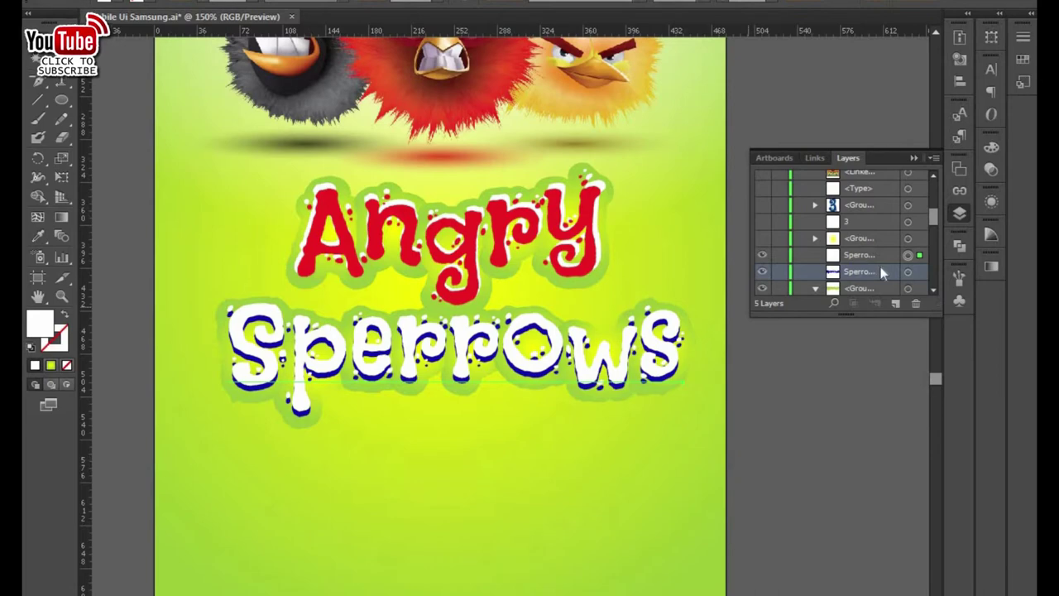
Move the white Sperrows copy below the blue layer to form a white edge.
left_click_drag(879, 256, 865, 280)
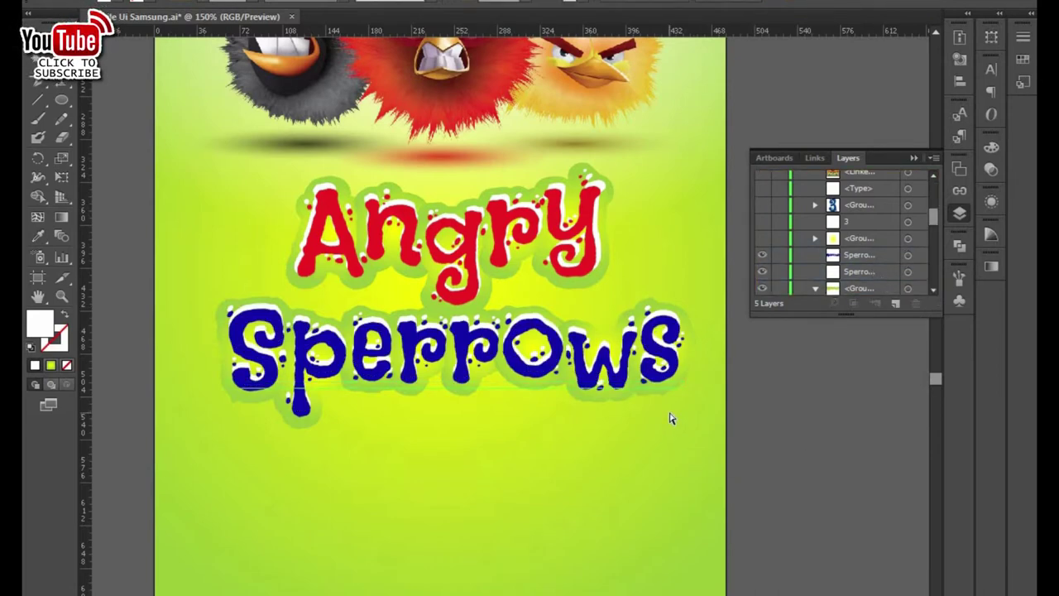
key("ctrl+minus")
key("ctrl+minus")
key("ctrl+plus")
scroll(285, 364, "left", 5)
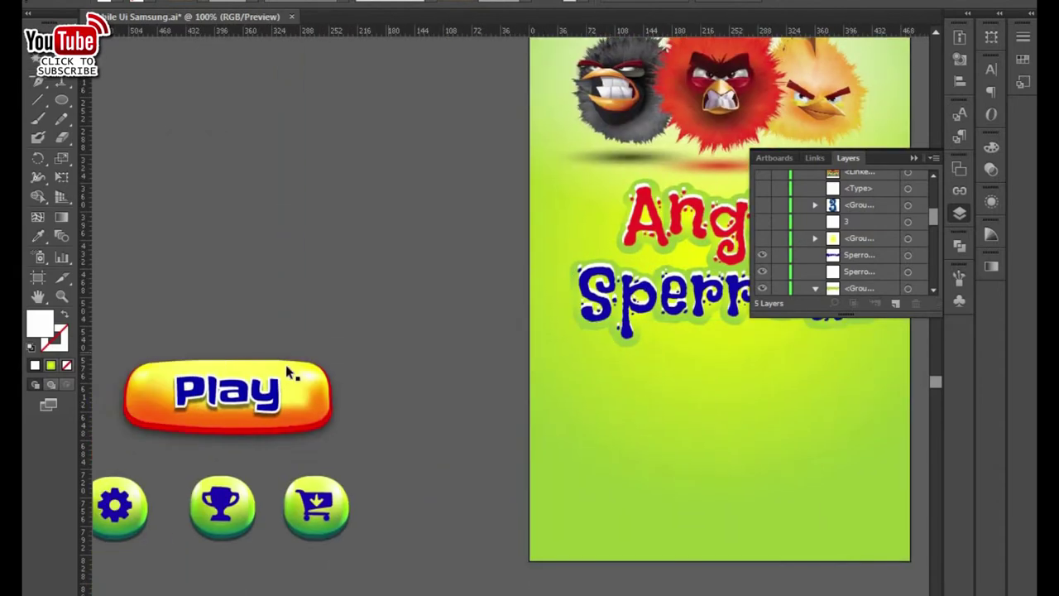
Place a copy of the Play button on the artboard below the title, nudged up.
left_click(290, 417)
left_click_drag(249, 410, 748, 401)
scroll(684, 497, "right", 5)
mouse_move(602, 413)
left_mouse_down()
mouse_move(608, 422)
mouse_move(598, 330)
left_mouse_up()
key("ctrl+plus")
key("ctrl+plus")
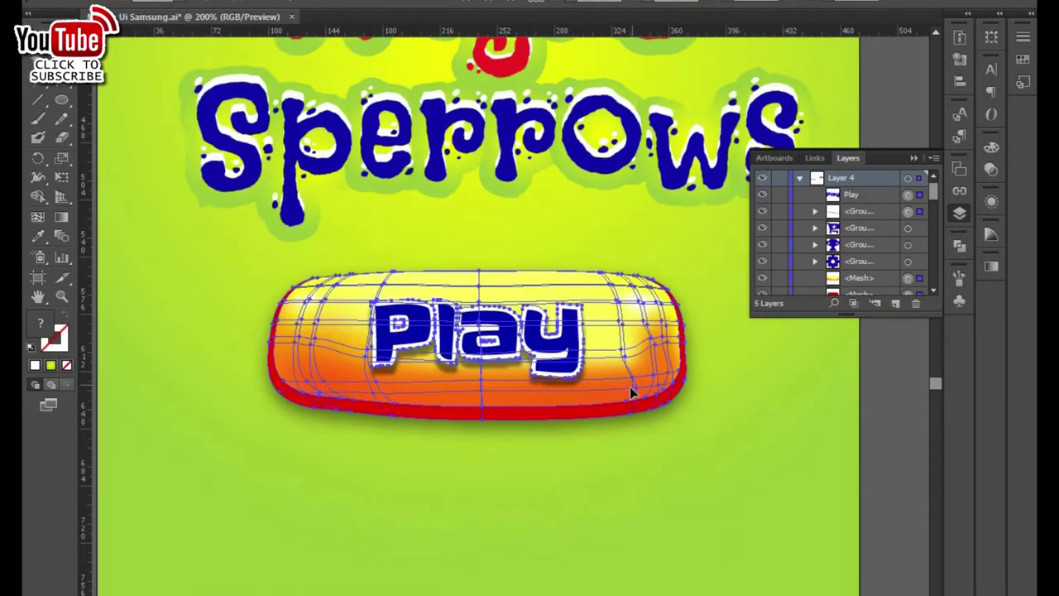
key("Up")
key("Up")
key("Up")
key("Up")
key("Up")
key("ctrl+minus")
key("ctrl+minus")
key("ctrl+minus")
key("ctrl+plus")
scroll(485, 378, "up", 2)
scroll(484, 378, "up", 1)
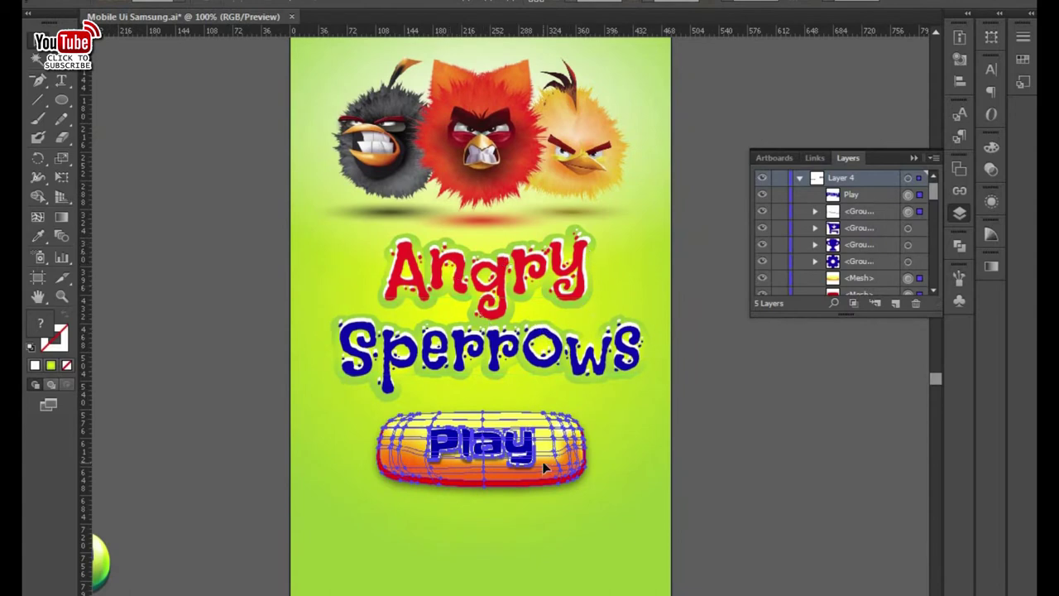
Shift the Angry Sperrows title, and the Angry word, slightly left.
left_click(243, 290)
left_click_drag(508, 350, 644, 384)
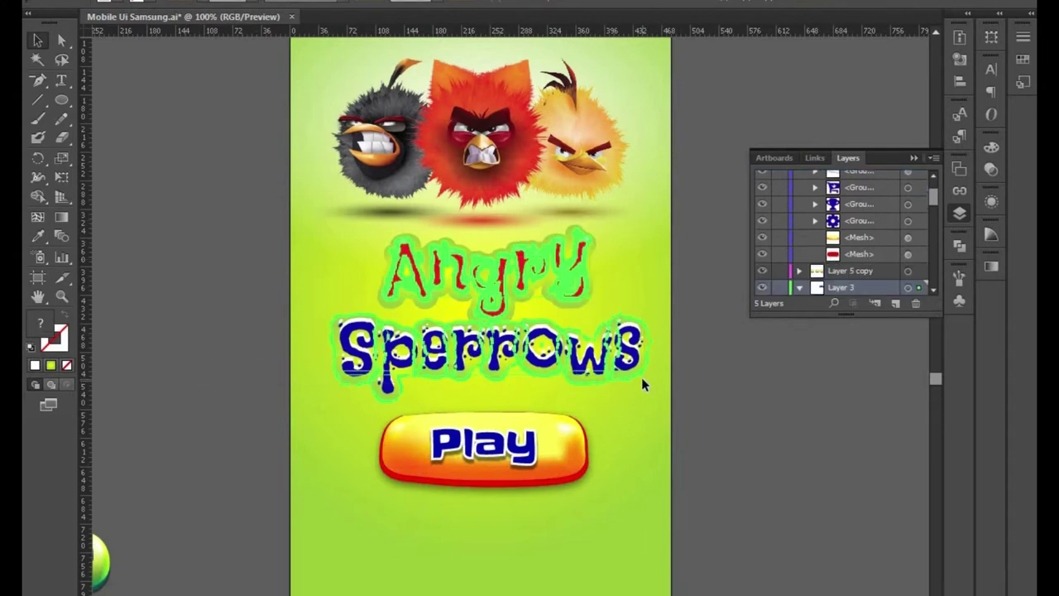
left_click_drag(643, 383, 633, 385)
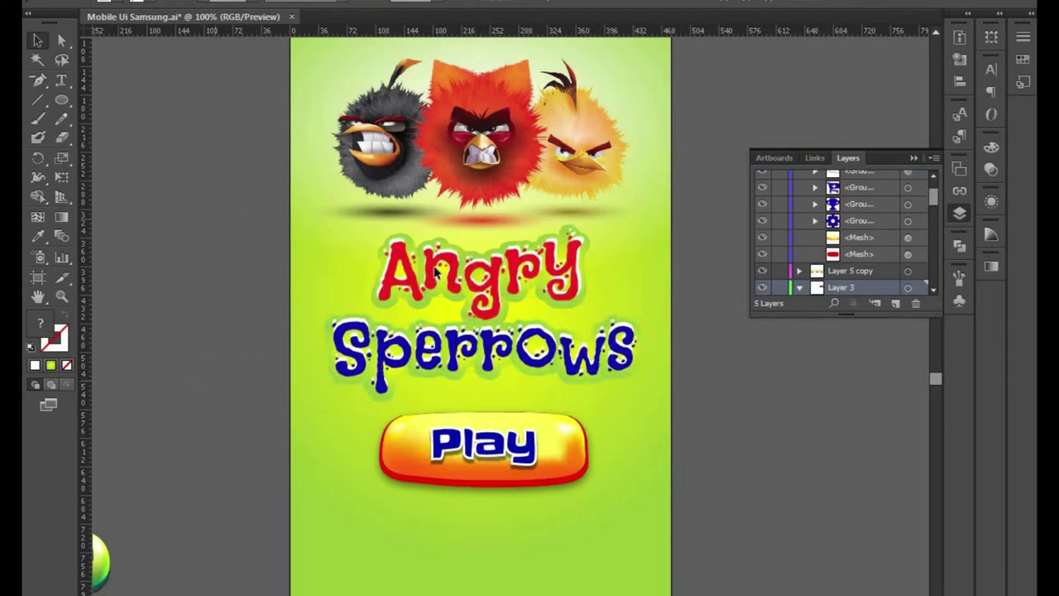
left_click(599, 288)
key("Left")
key("Left")
key("Left")
key("Left")
left_click(723, 498)
left_click_drag(668, 543, 304, 400)
left_click(220, 438)
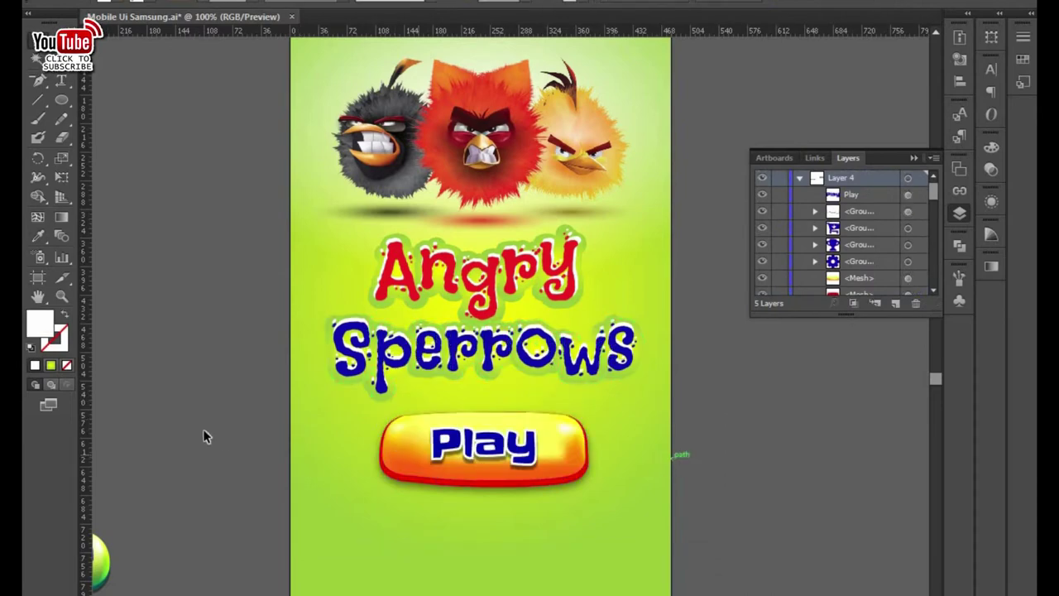
left_click(580, 447)
left_click_drag(645, 537, 776, 303)
scroll(775, 373, "left", 3)
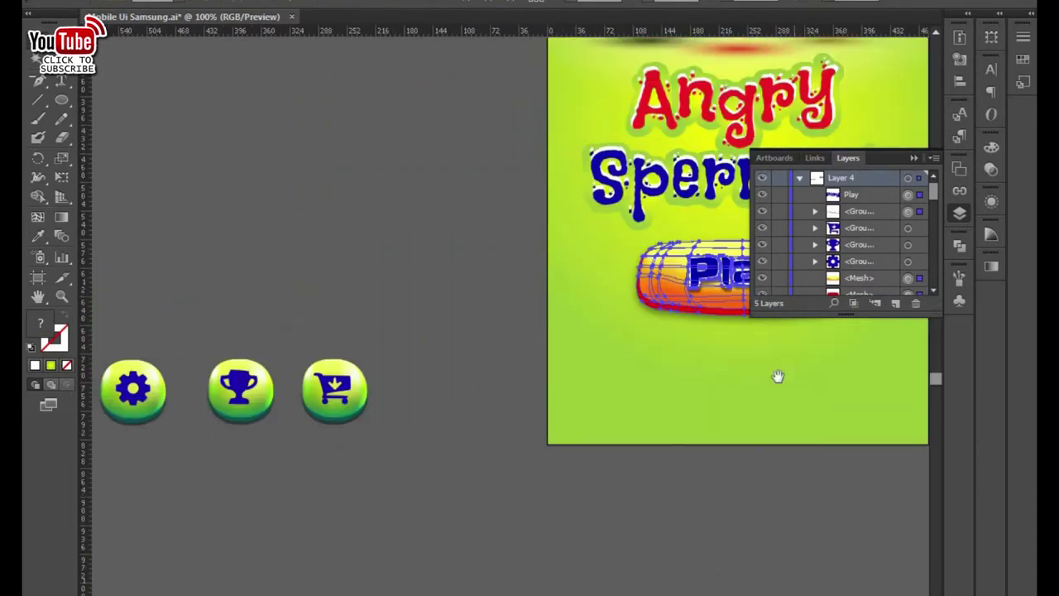
Move the settings, trophy and cart round buttons onto the artboard under Play, nudged up and right.
left_click(371, 450)
scroll(313, 389, "left", 3)
left_click_drag(530, 348, 212, 430)
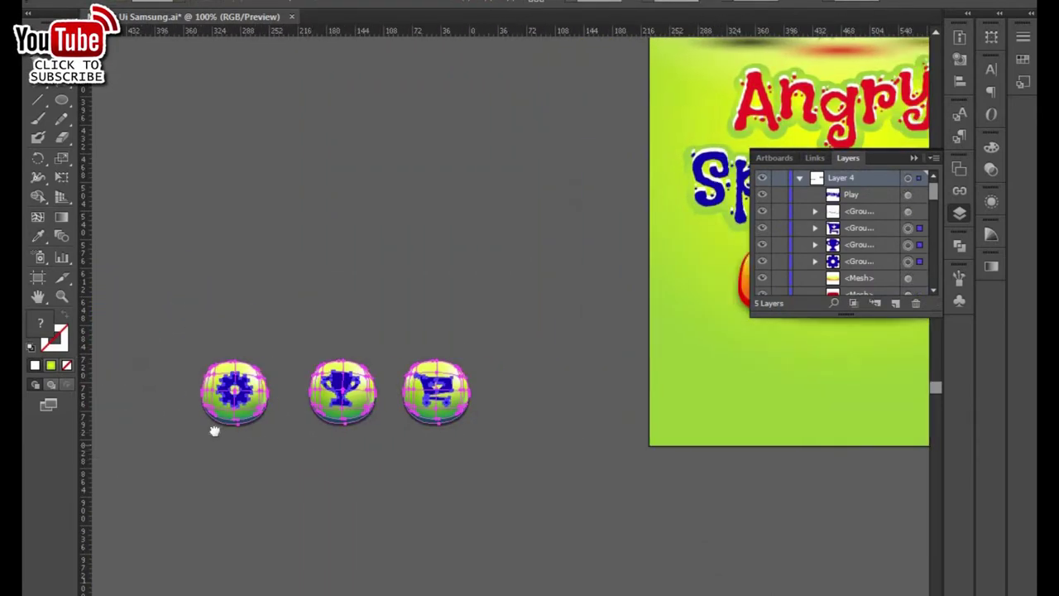
scroll(212, 430, "right", 5)
mouse_move(136, 380)
left_mouse_down()
mouse_move(654, 382)
mouse_move(637, 382)
left_mouse_up()
key("Up")
key("Up")
key("Up")
key("Up")
key("Up")
key("Up")
key("Up")
key("Up")
key("Up")
key("Up")
key("Right")
key("Right")
key("Right")
key("Right")
key("Right")
key("Right")
key("Right")
key("Right")
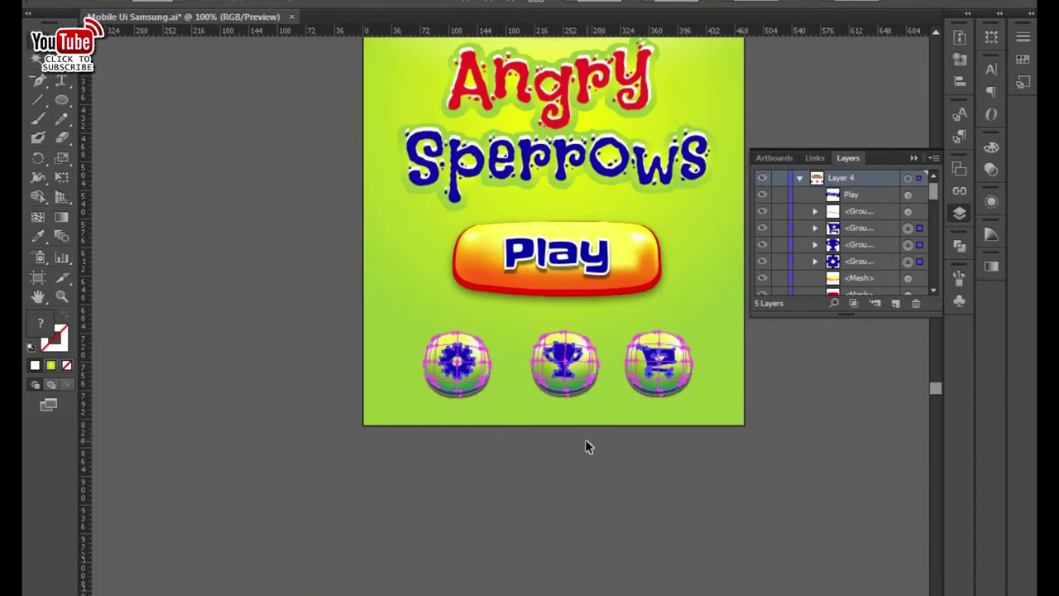
left_click(611, 425)
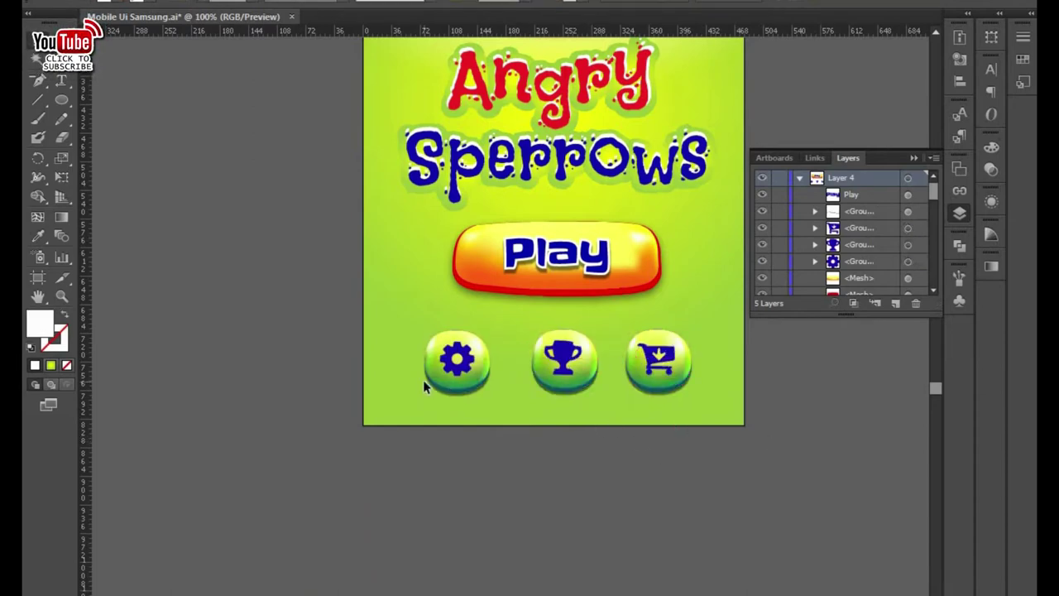
Scroll through and adjust the list in the panel on the right.
scroll(592, 408, "down", 1)
left_click_drag(932, 190, 931, 265)
scroll(938, 224, "up", 3)
scroll(939, 205, "up", 3)
scroll(939, 205, "up", 3)
scroll(939, 206, "up", 3)
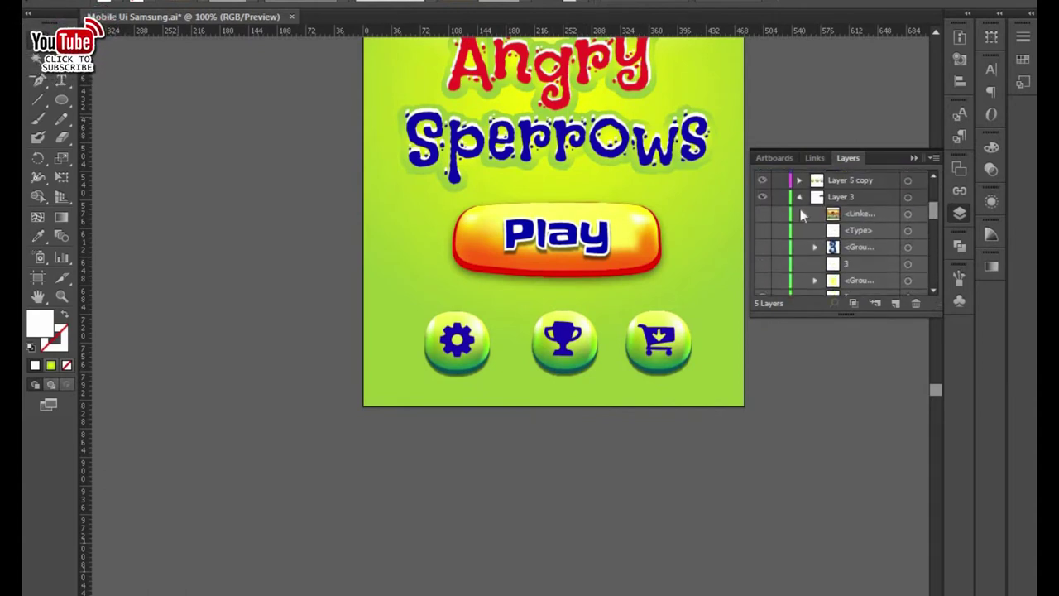
Collapse Layer 3 and target Layer 2 to select all its artwork, including the red bird.
left_click(799, 197)
left_click_drag(621, 229, 532, 505)
scroll(667, 324, "up", 3)
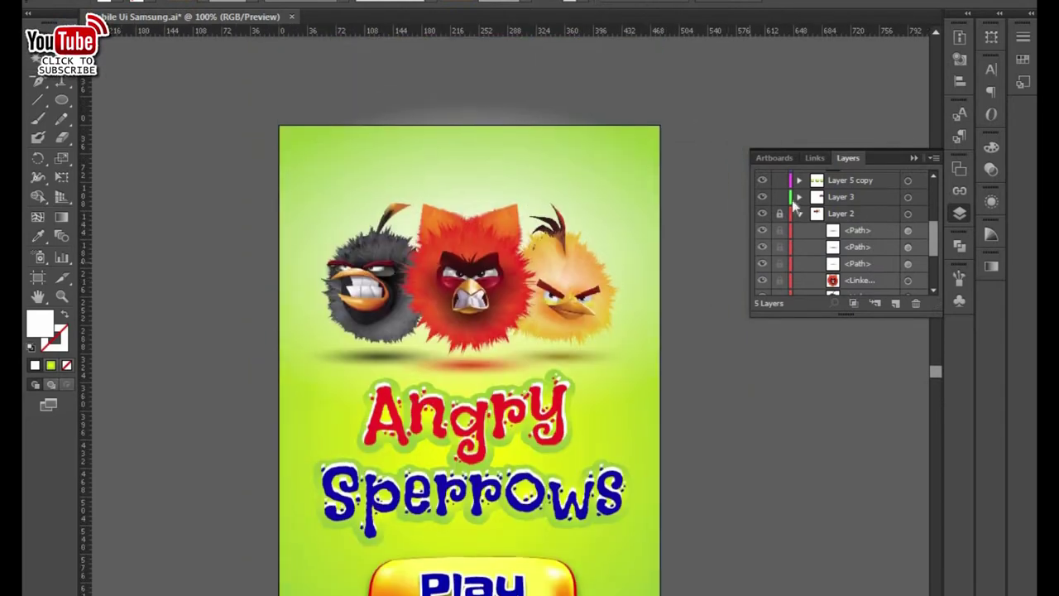
scroll(786, 214, "up", 5)
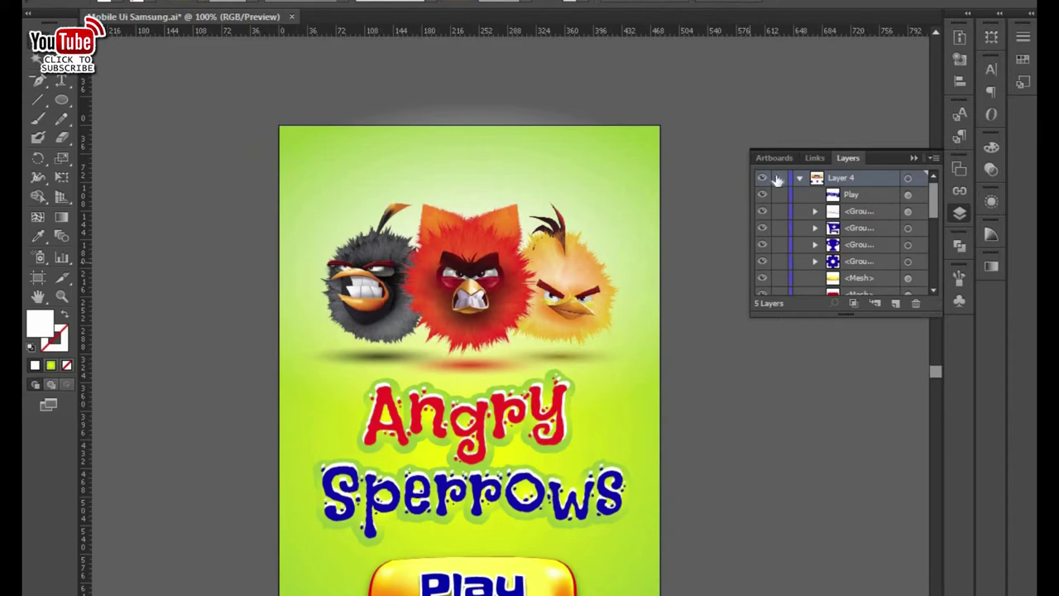
scroll(778, 256, "down", 5)
scroll(782, 254, "down", 5)
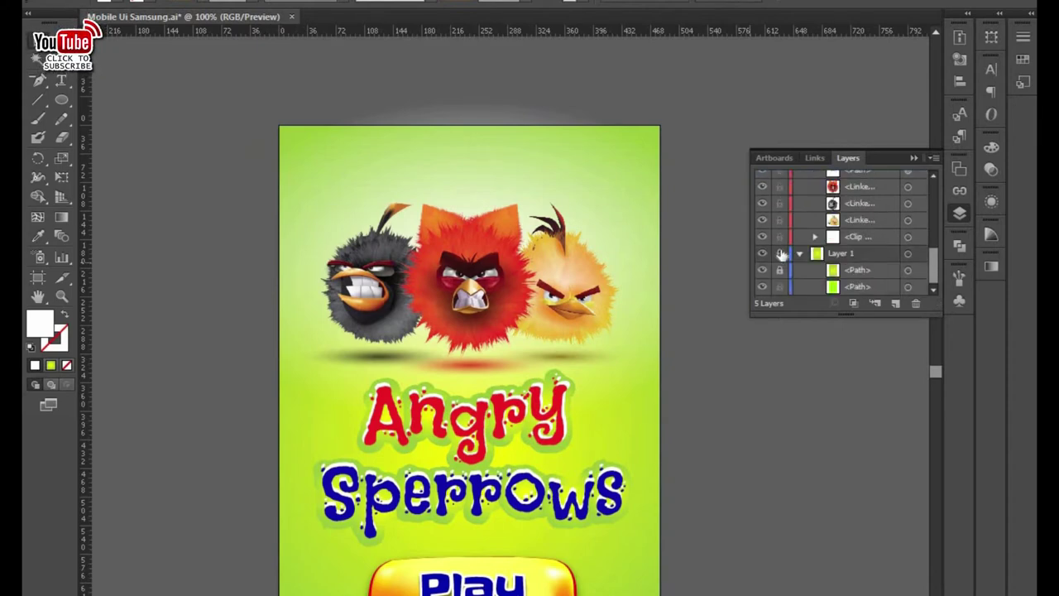
scroll(782, 248, "up", 2)
scroll(786, 235, "up", 3)
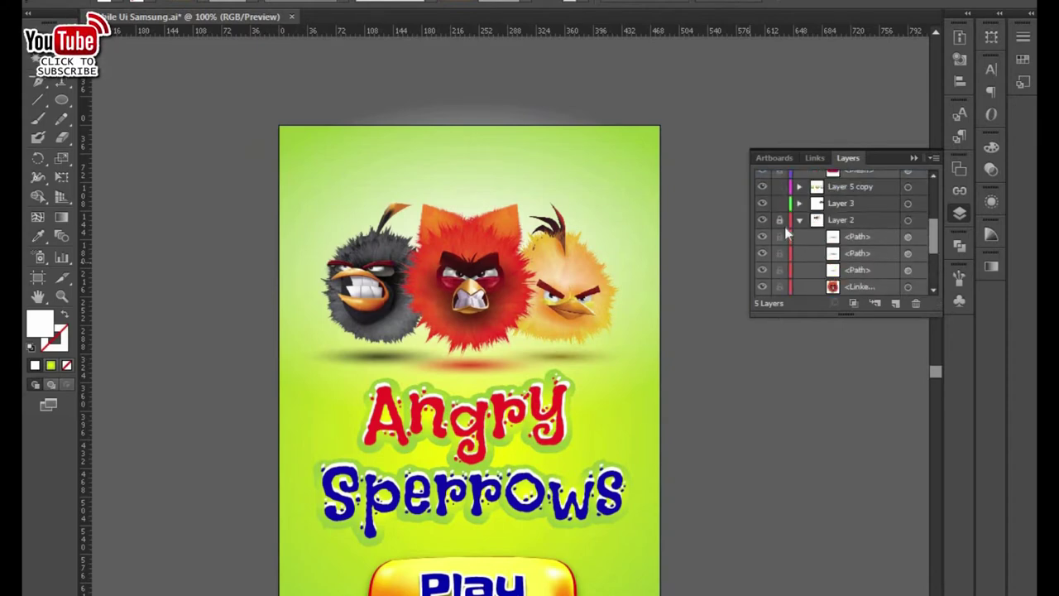
left_click(476, 300)
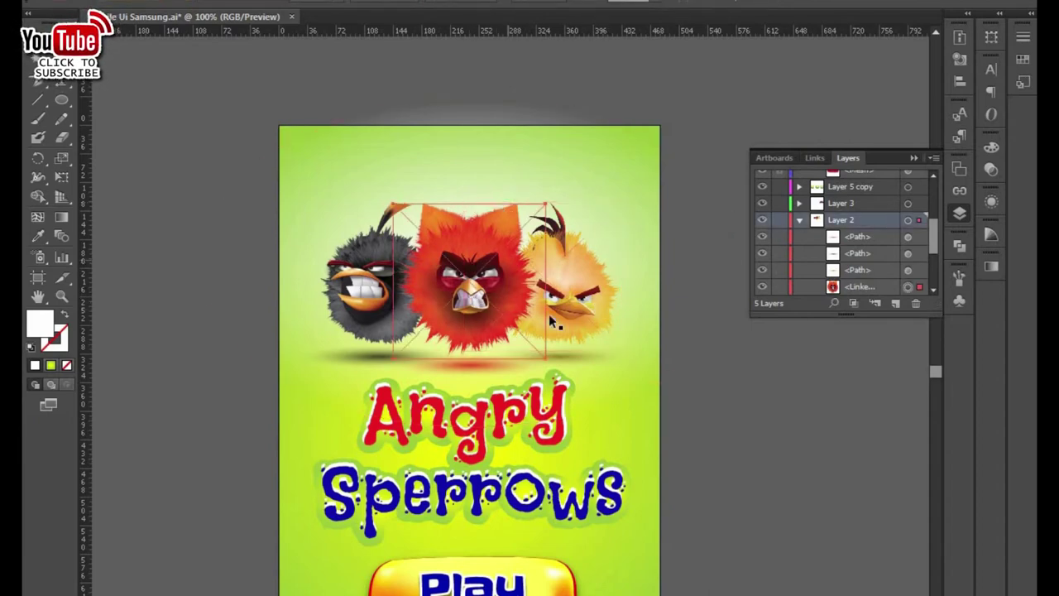
Try lifting the red bird, undo it, then raise the bird about 35 px.
left_click_drag(514, 250, 514, 213)
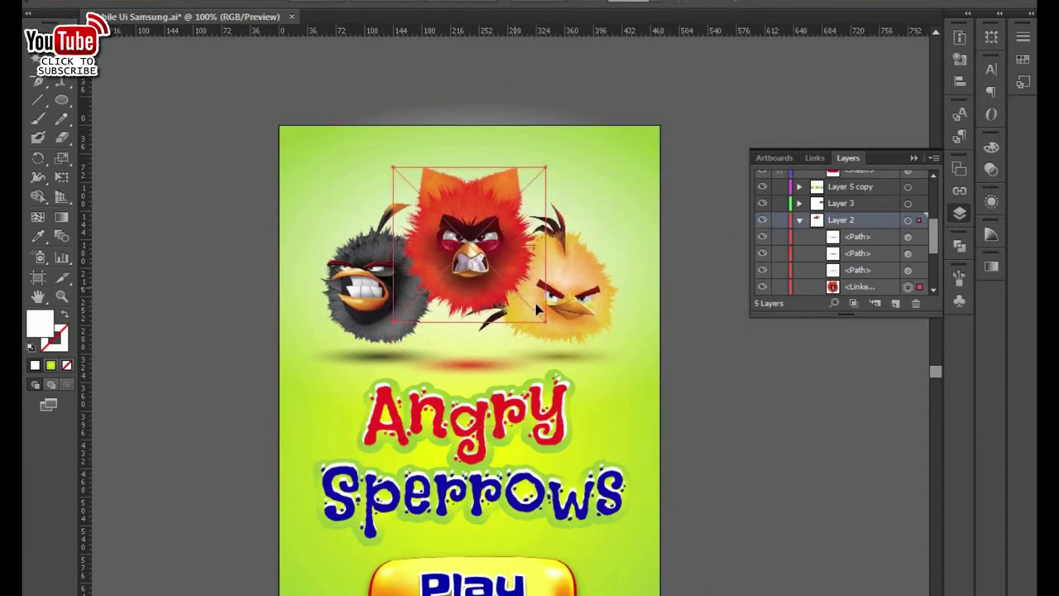
key("ctrl+z")
left_click(863, 236)
left_click_drag(505, 279, 506, 250)
Zoom in closely on the red bird's beak to inspect it.
key("z")
left_click(919, 238)
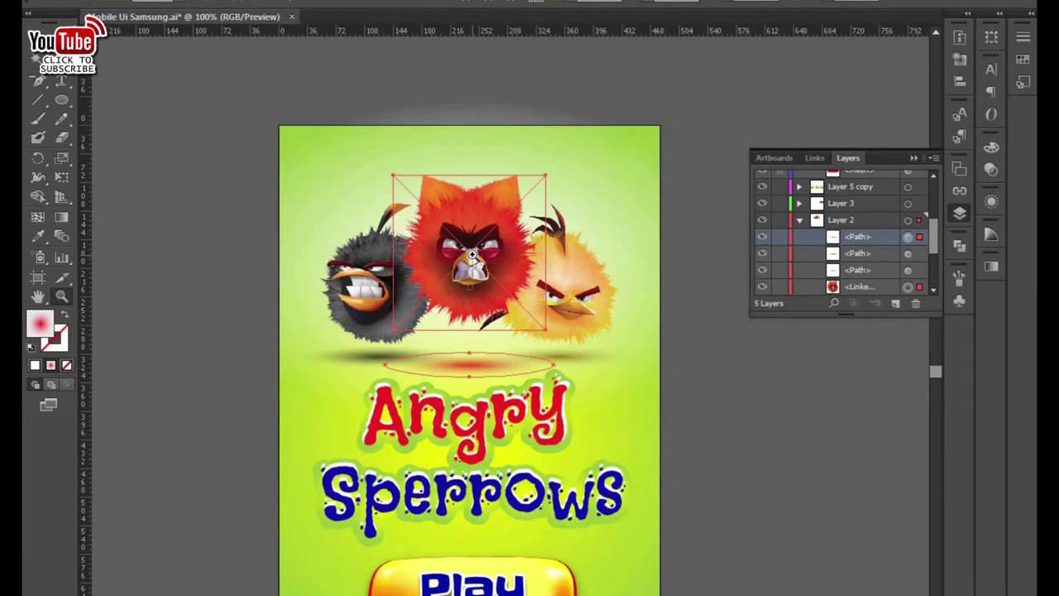
left_click_drag(461, 263, 483, 285)
left_click(534, 274)
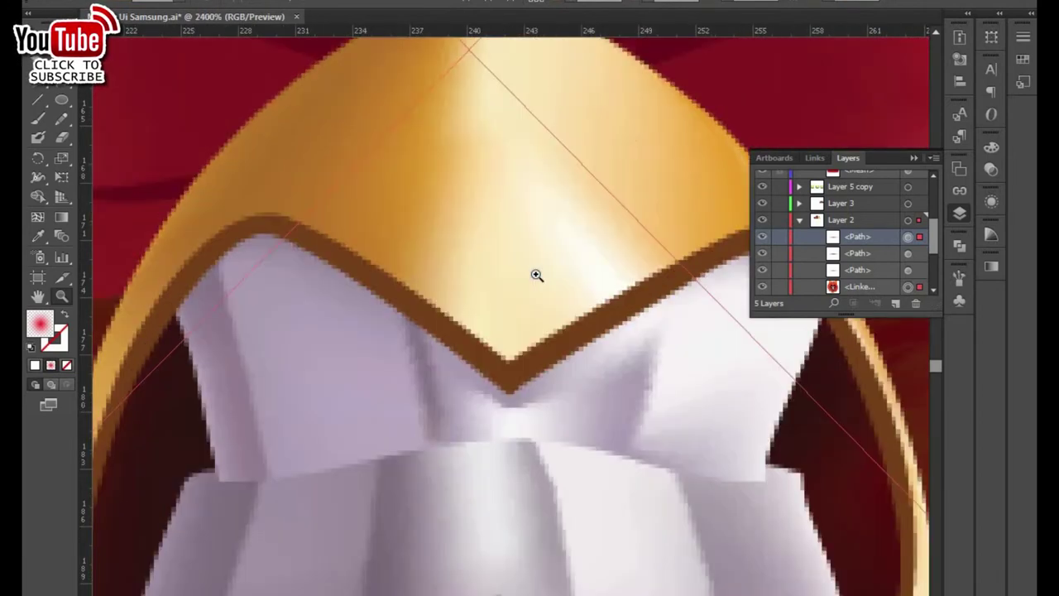
left_click(536, 275)
right_click(536, 275)
left_click(489, 239)
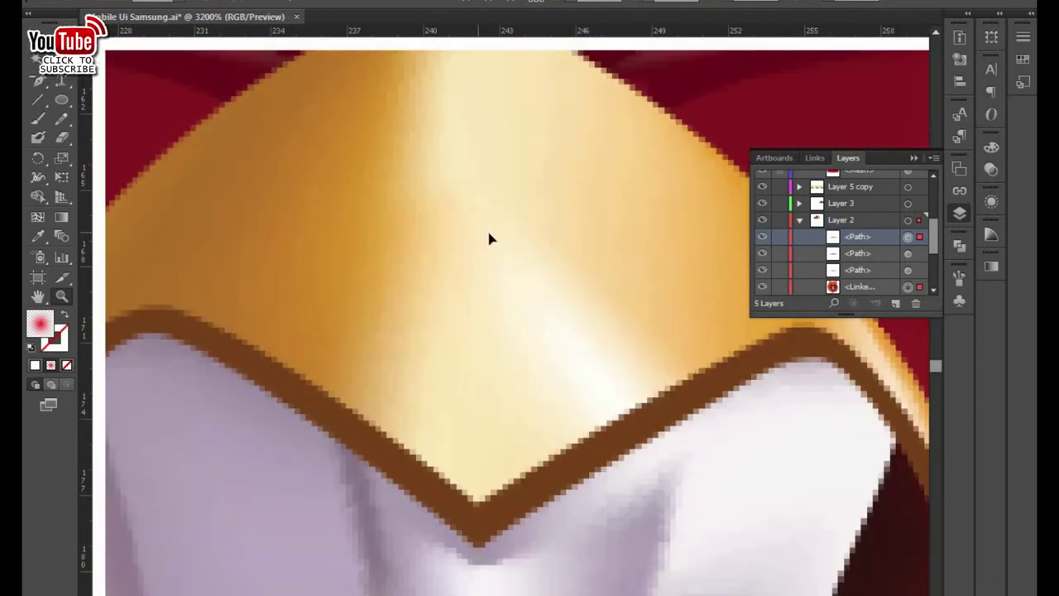
scroll(492, 289, "down", 6)
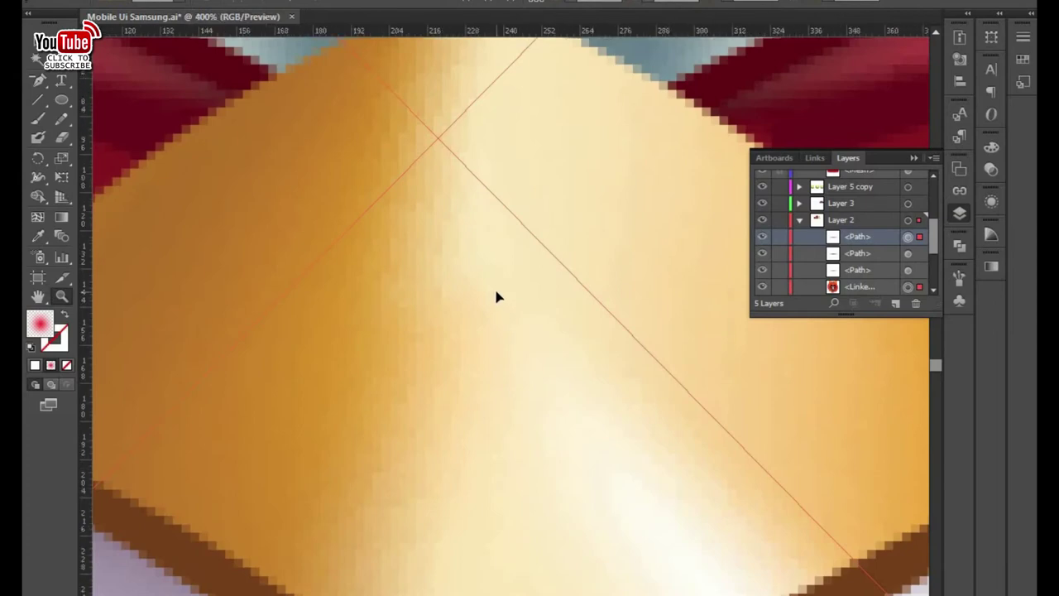
scroll(496, 297, "down", 3)
scroll(529, 389, "down", 1)
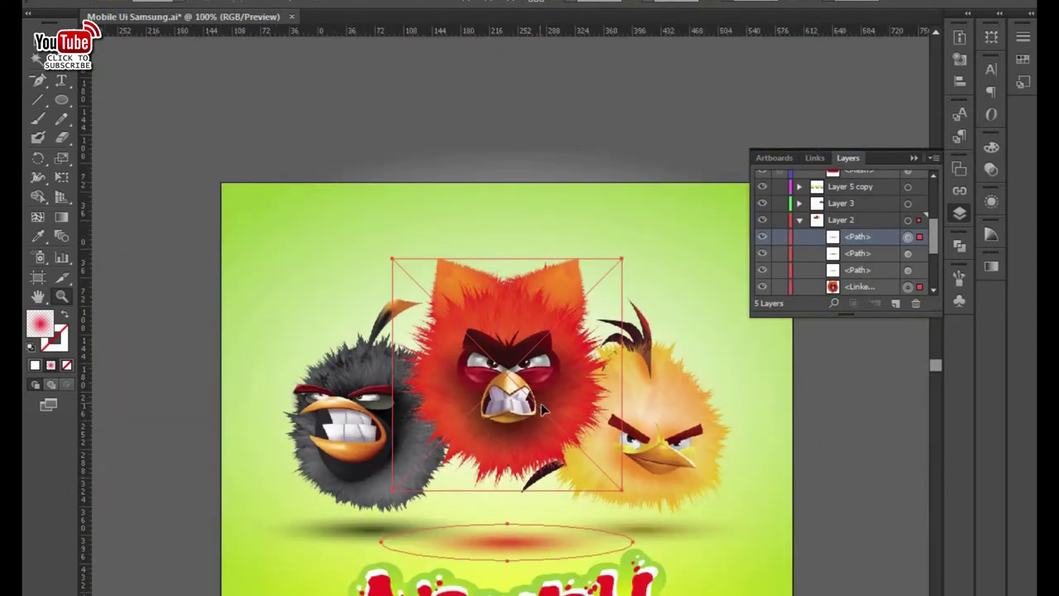
scroll(534, 389, "up", 1)
scroll(525, 368, "up", 1)
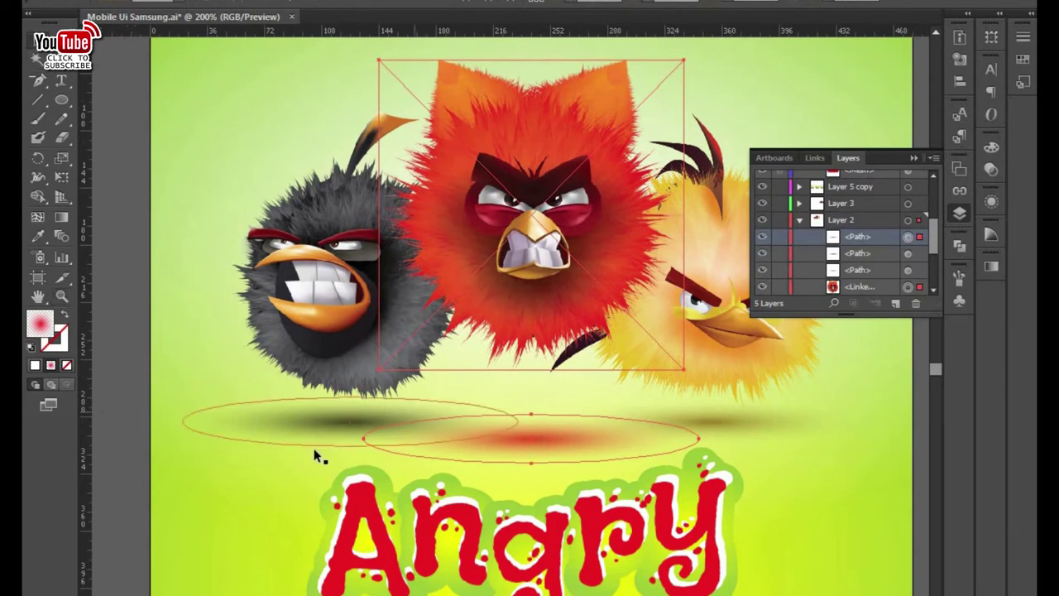
Trial-move the red shadow ellipse upward, undo it, and reselect the red bird.
left_click(546, 429)
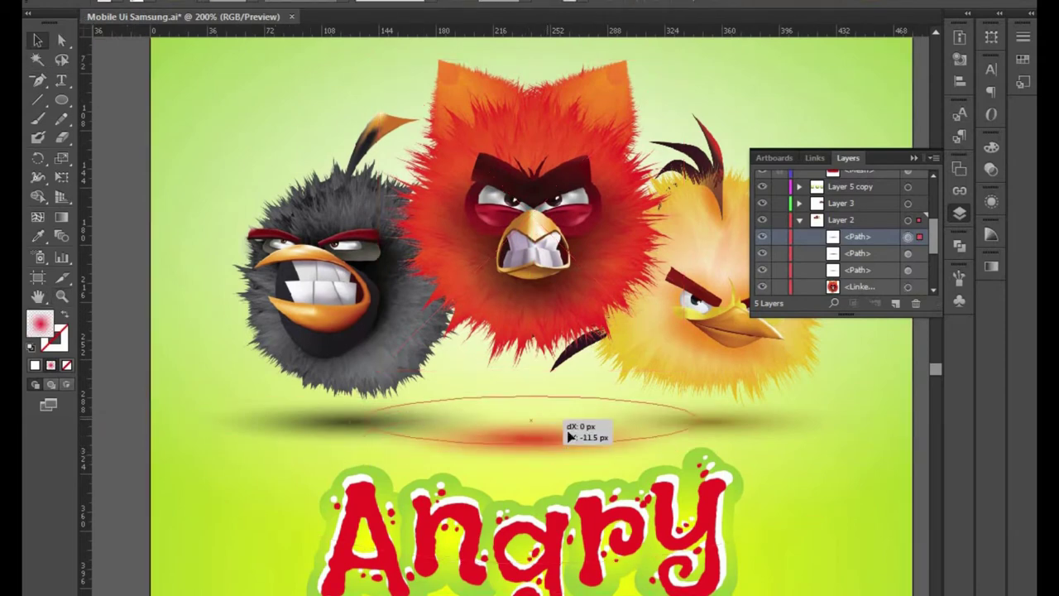
left_click_drag(546, 429, 546, 411)
key("ctrl+z")
left_click(642, 305, "shift")
Move the red bird about 20 px lower, undo a joint bird-and-shadow move, and zoom out.
left_click_drag(539, 181, 539, 199)
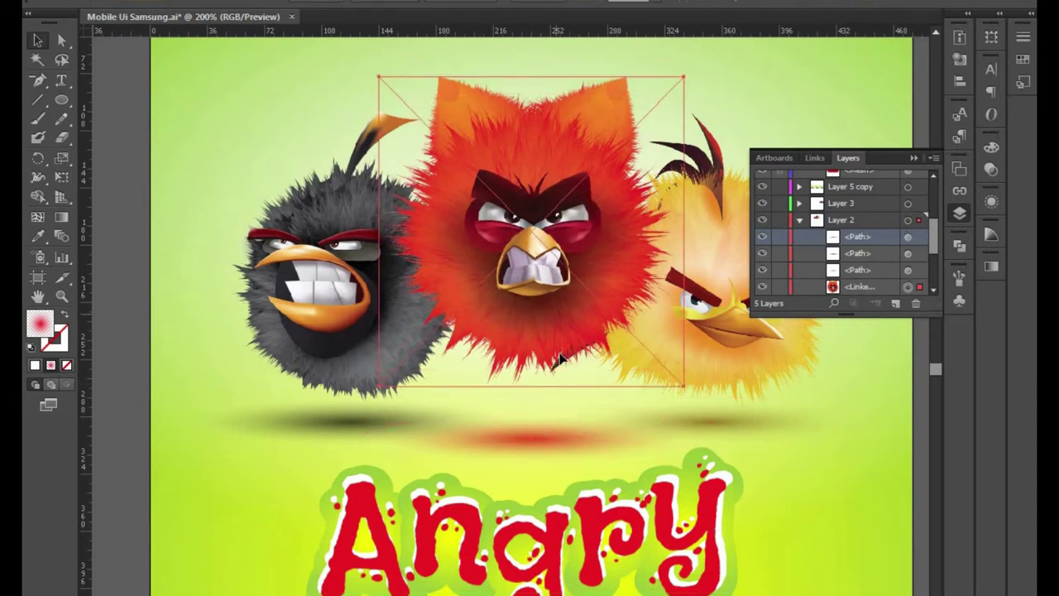
left_click(917, 238, "shift")
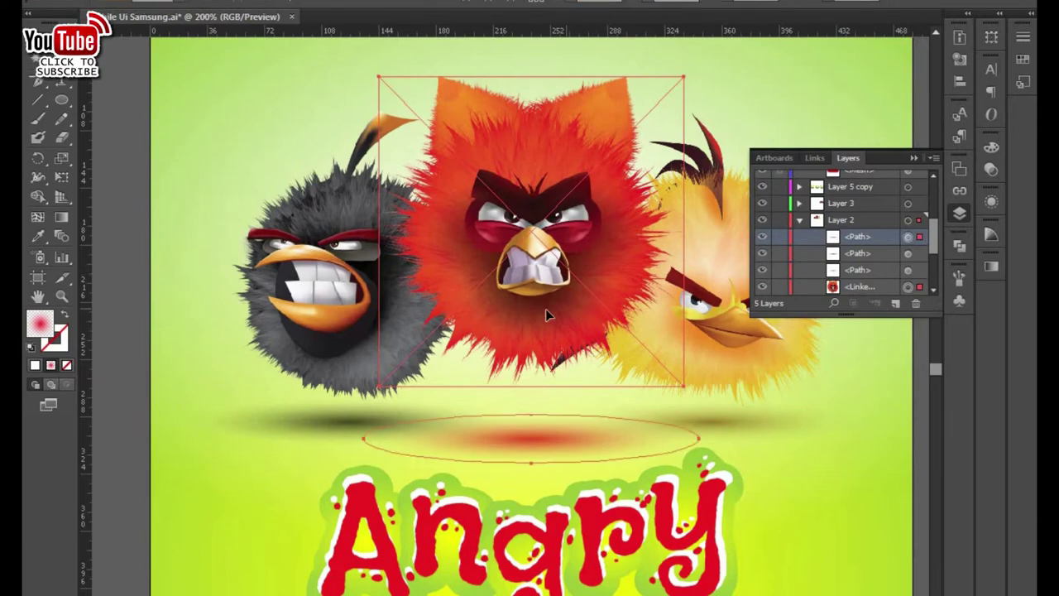
left_click_drag(544, 331, 551, 284)
key("ctrl+z")
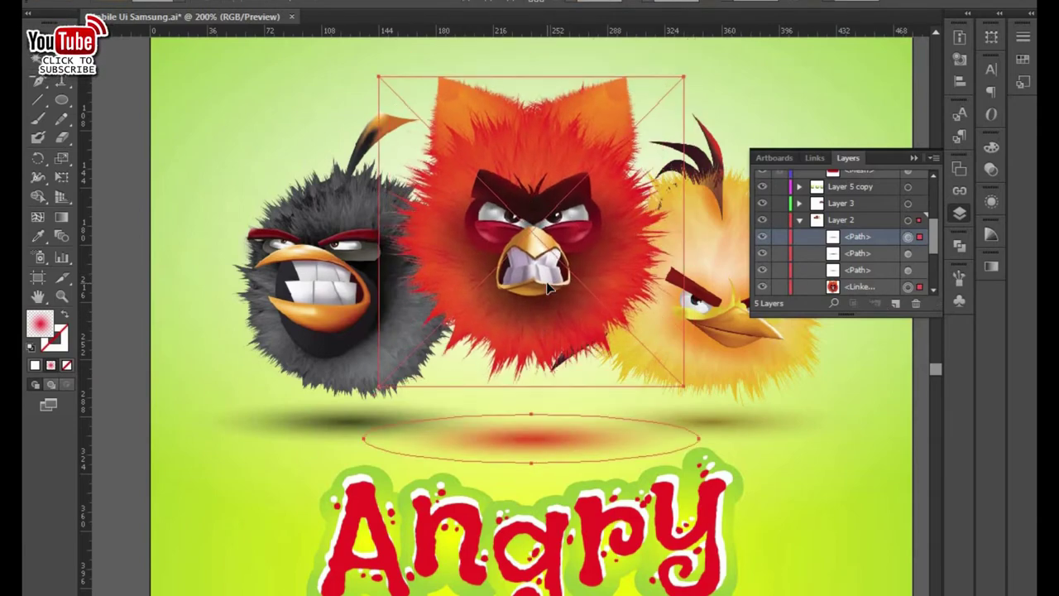
key("ctrl+minus")
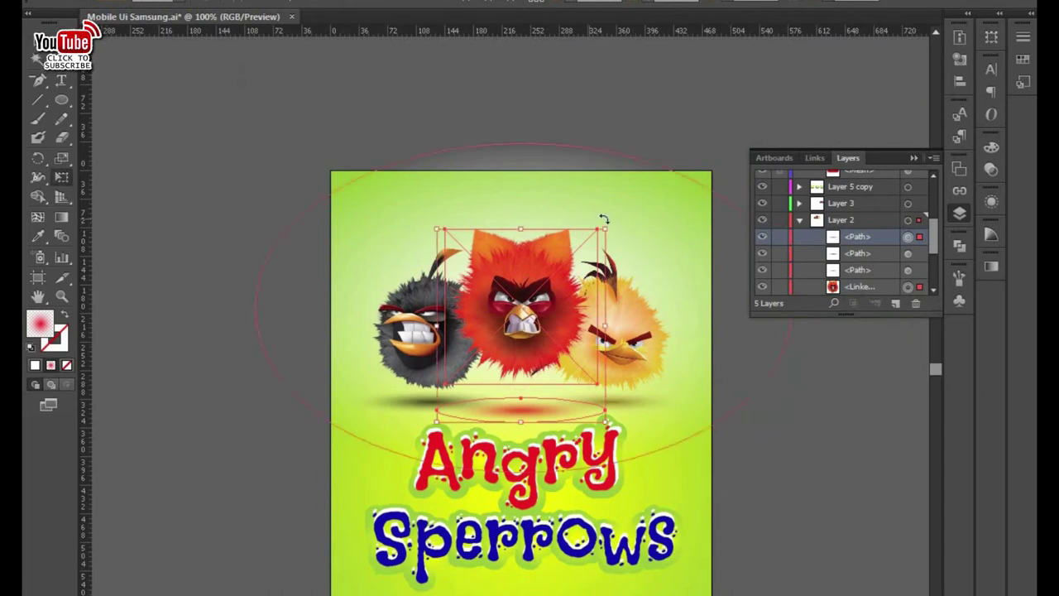
Enlarge the red bird slightly, nudge it down-left, and nudge its shadow ellipse up.
left_click_drag(607, 220, 629, 193)
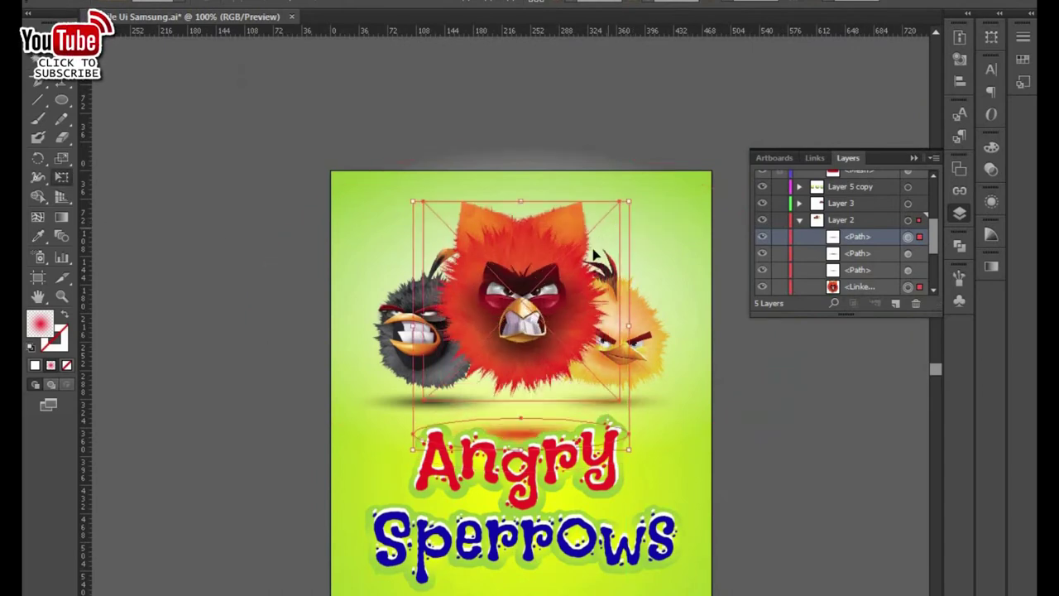
left_click_drag(538, 289, 535, 298)
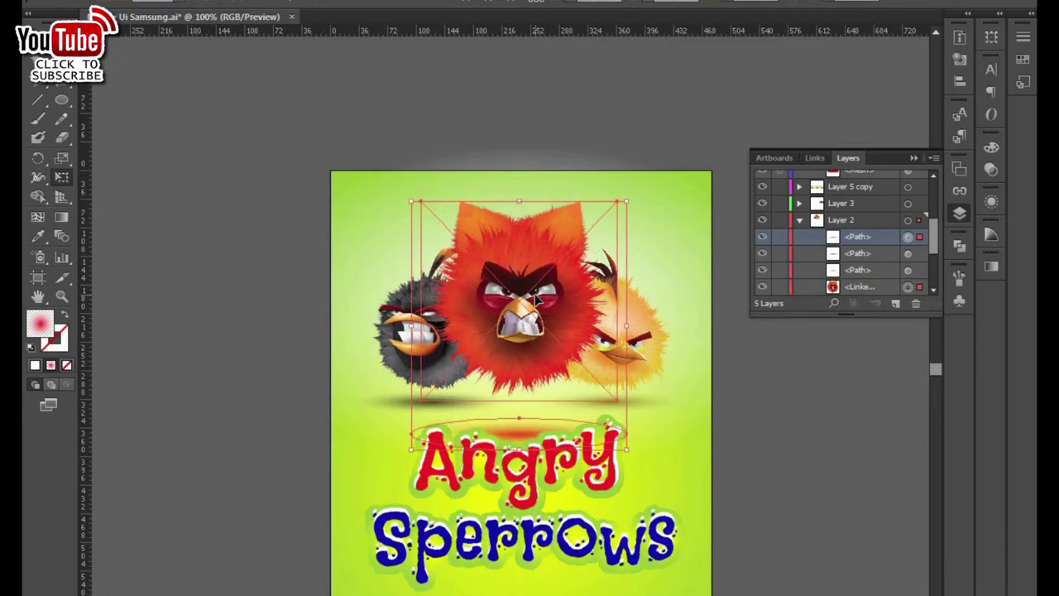
left_click(432, 415)
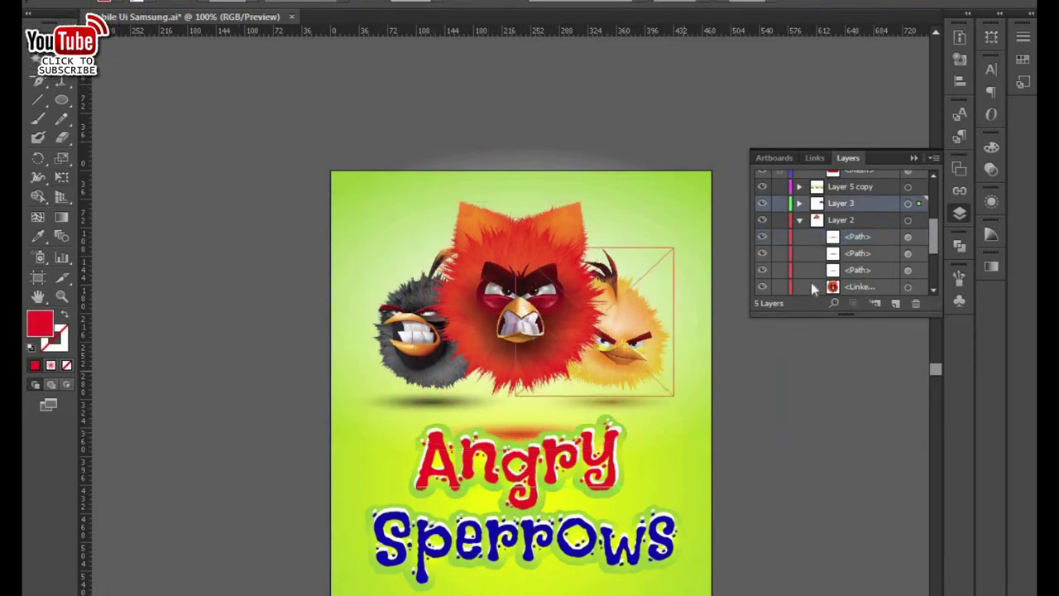
left_click(909, 237)
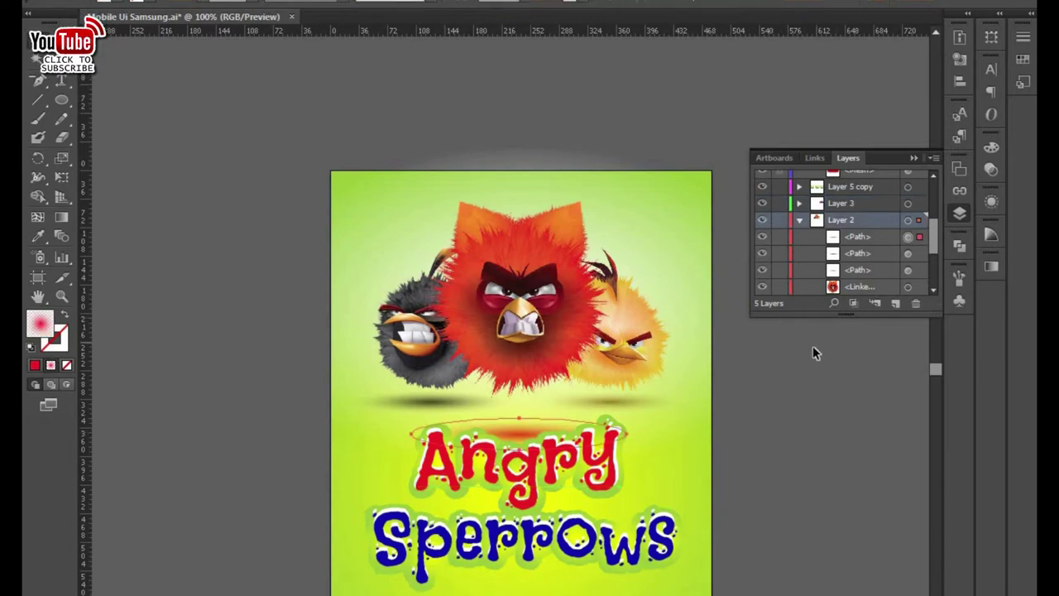
key("Up")
key("Up")
key("Up")
key("Up")
key("Up")
key("Up")
key("Up")
key("Up")
key("Up")
key("Up")
key("Up")
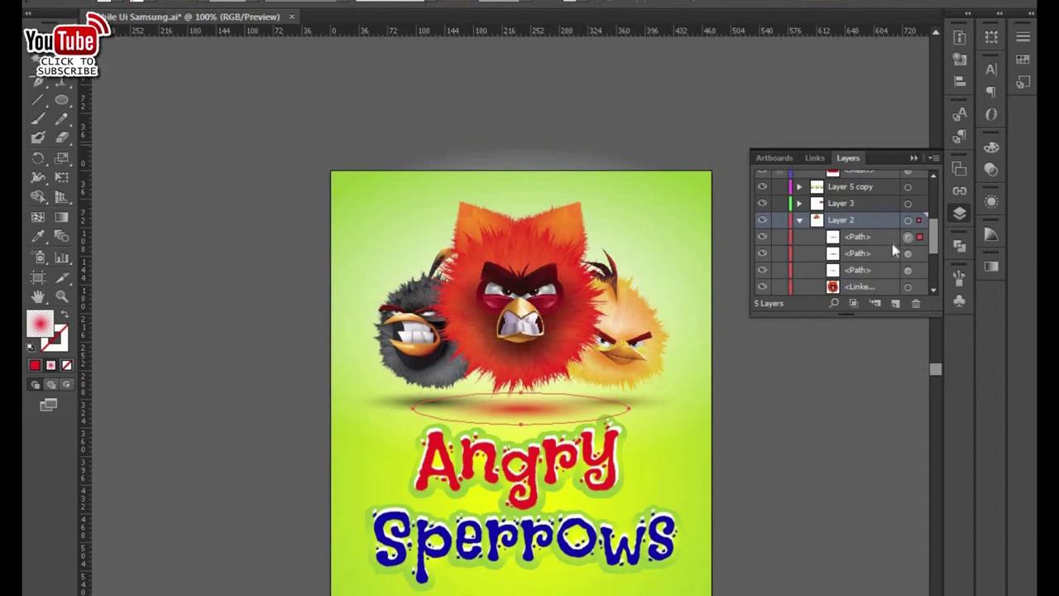
Set alignment to be relative to the selection with the red bird selected.
left_click(917, 288)
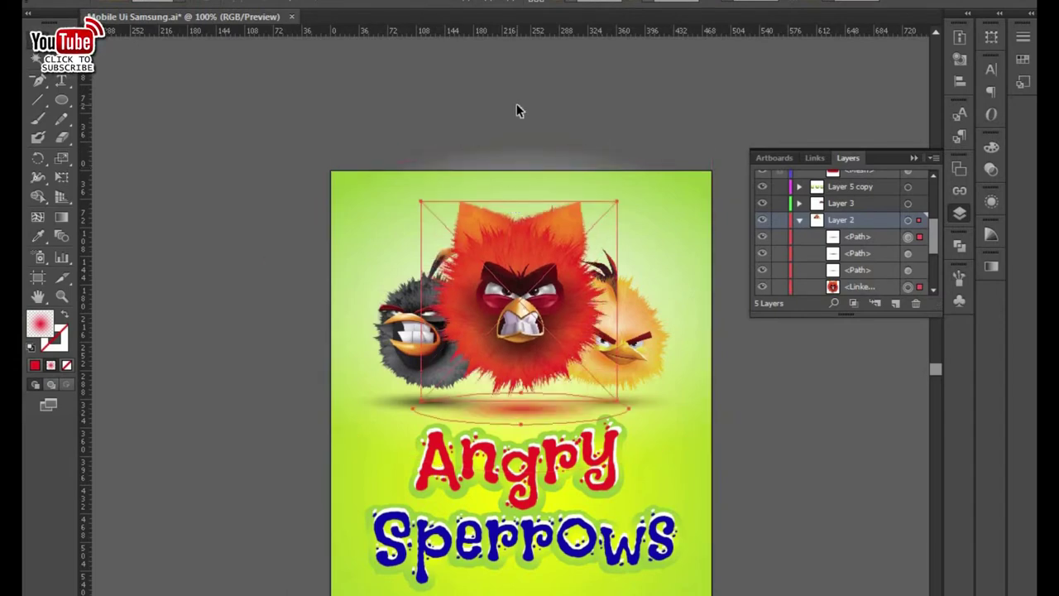
left_click(242, 7)
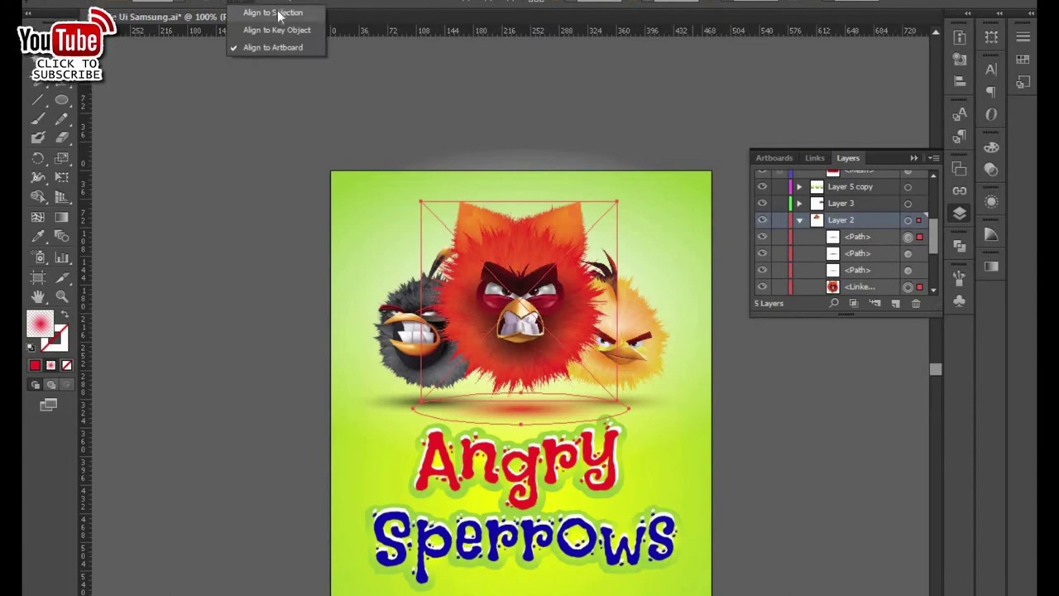
left_click(279, 13)
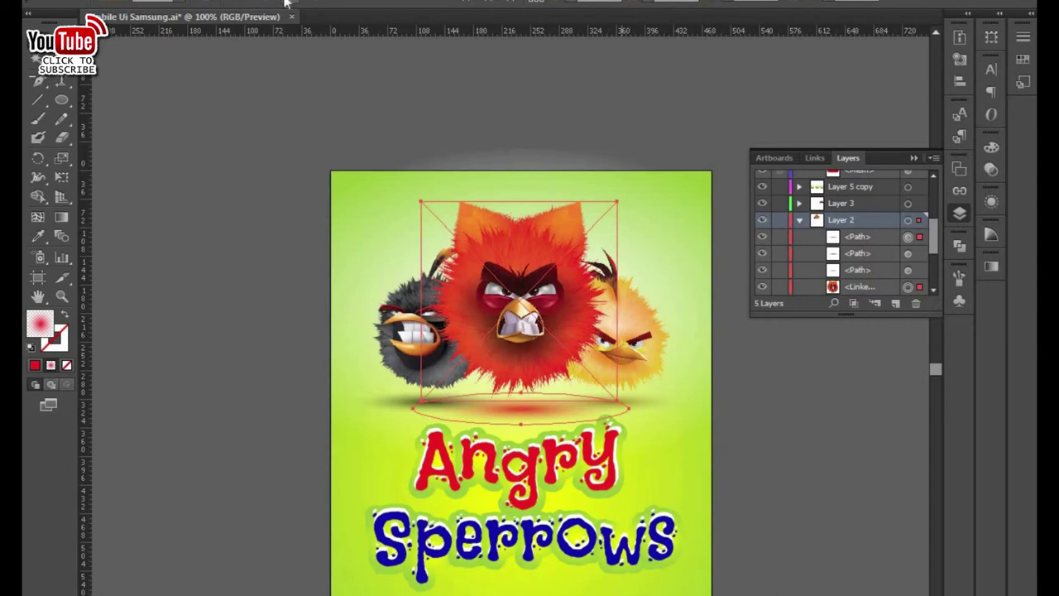
Select the yellow bird and its shadow ellipse, undoing an accidental red bird move.
left_click(529, 91)
left_click(637, 327)
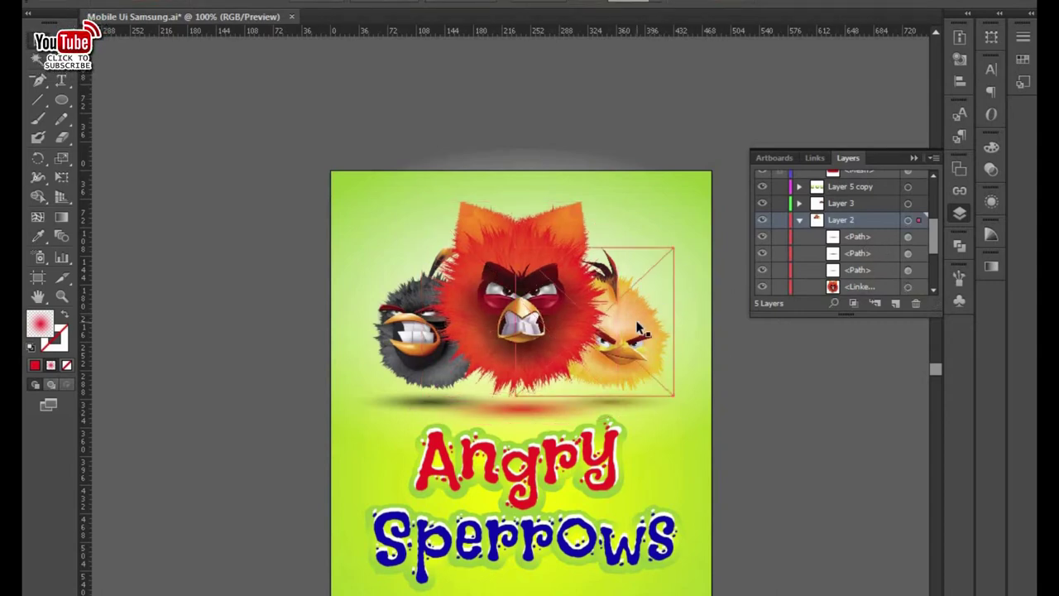
scroll(907, 245, "down", 3)
left_click(910, 270)
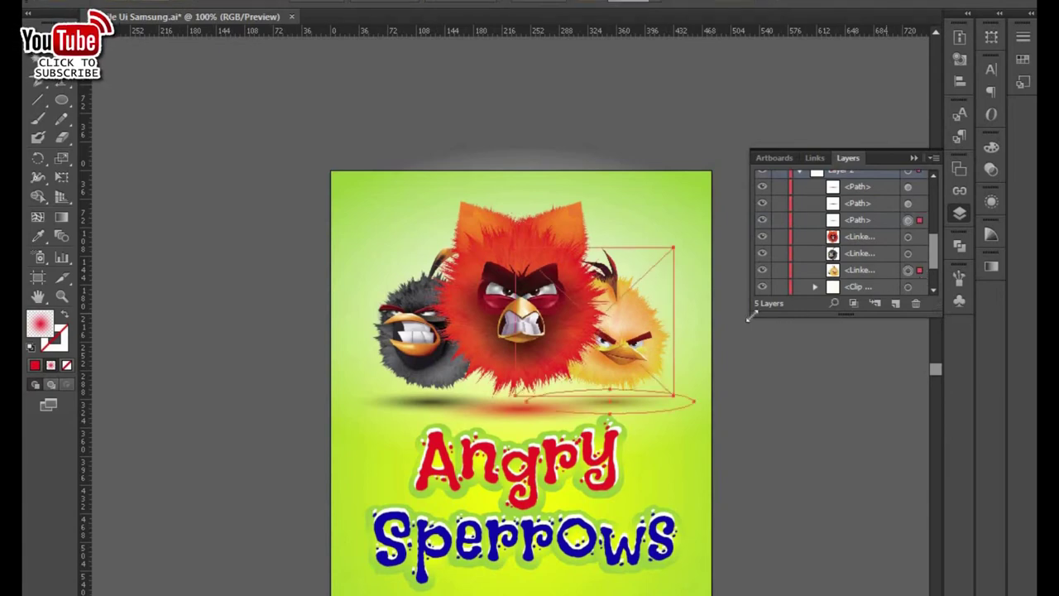
left_click_drag(608, 273, 631, 252)
key("ctrl+z")
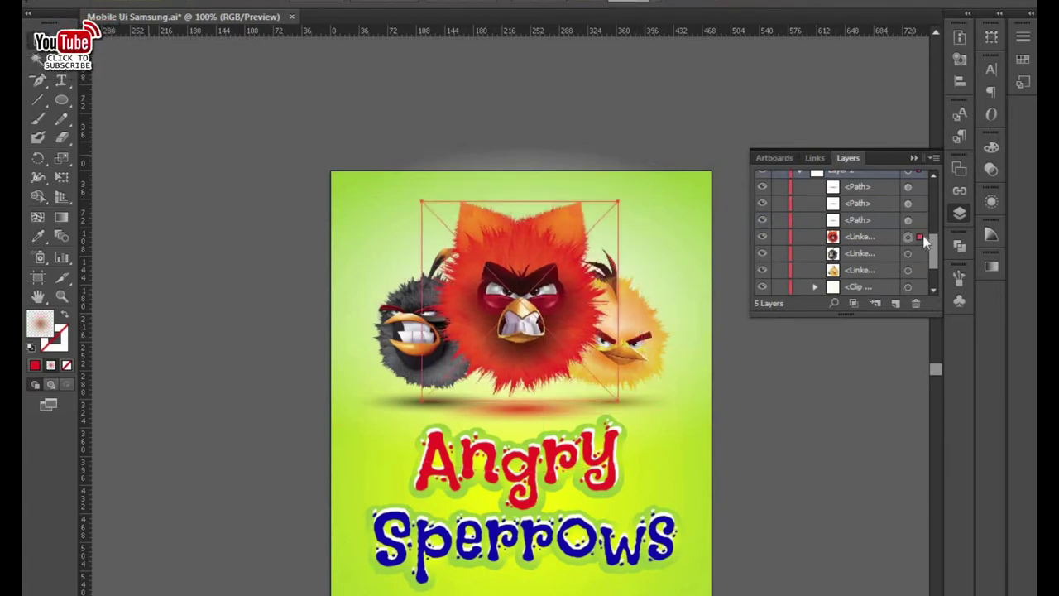
left_click(913, 270)
scroll(905, 222, "up", 3)
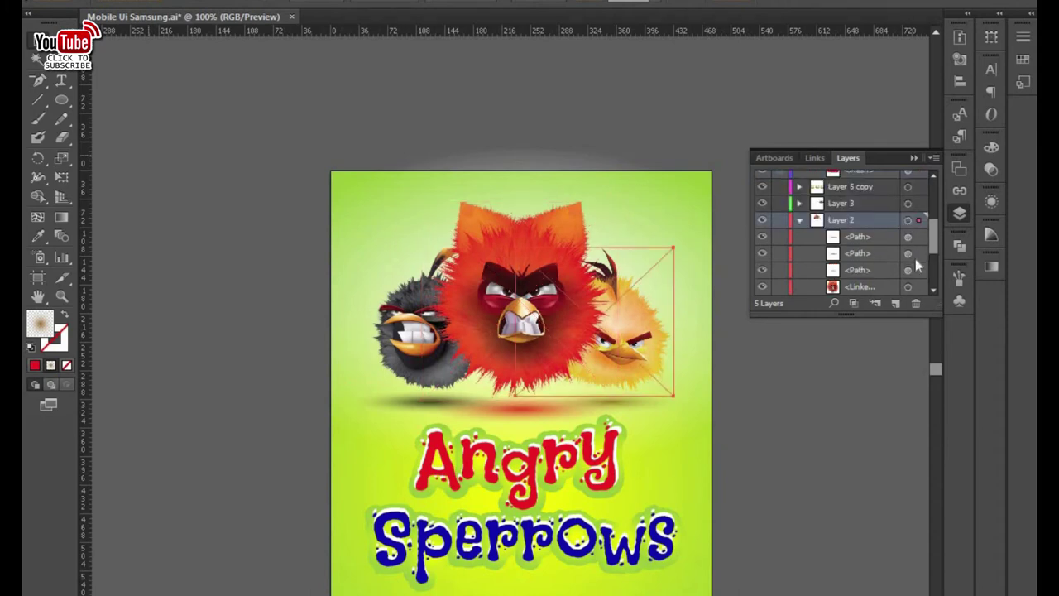
left_click(919, 270)
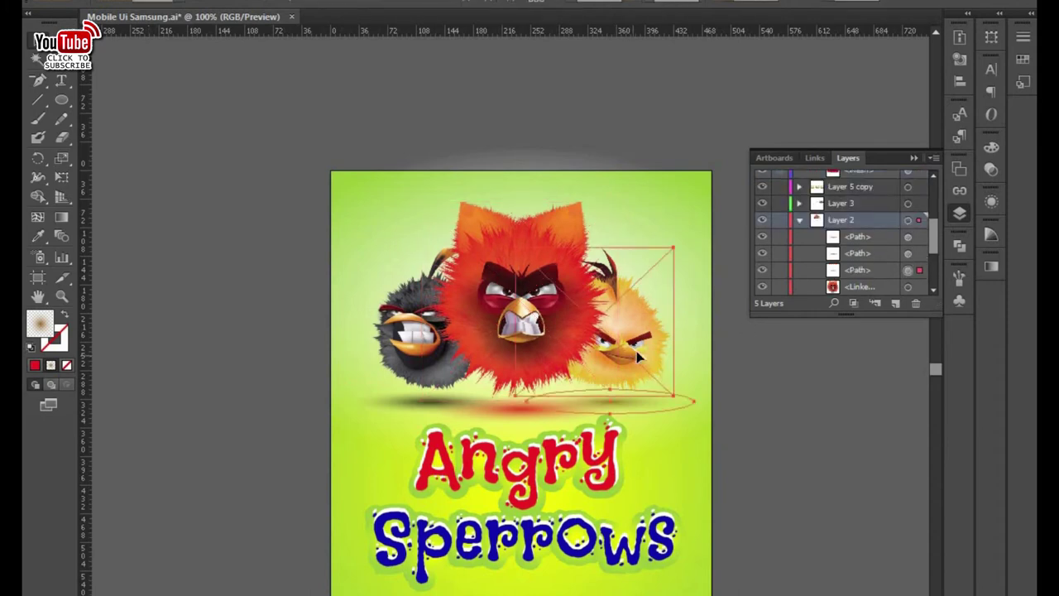
Reposition the yellow bird, settling it about 11 px lower beside the red bird.
left_click_drag(637, 355, 652, 331)
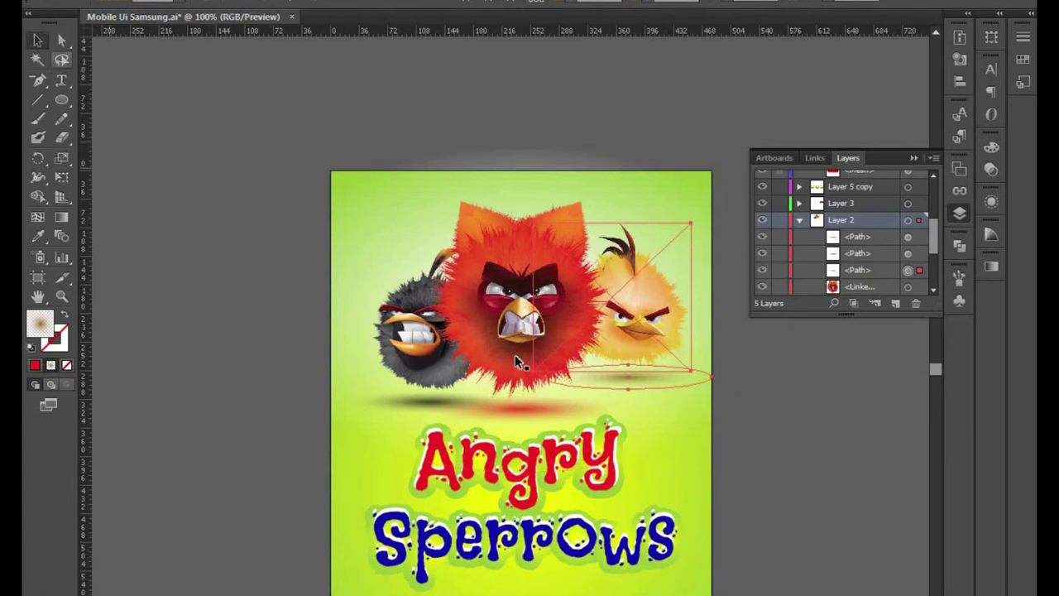
left_click_drag(659, 340, 661, 381)
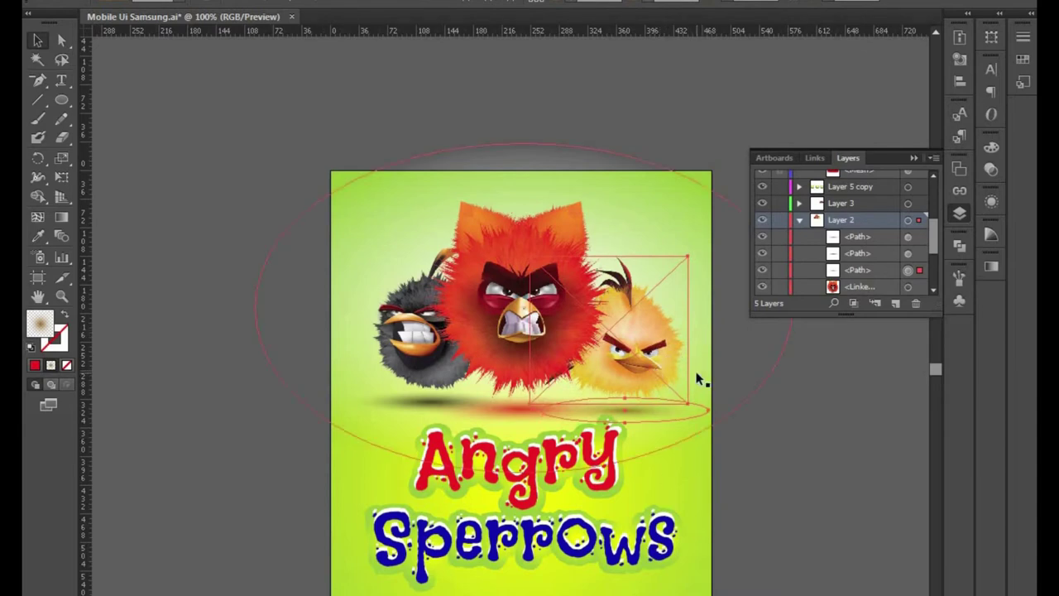
left_click_drag(699, 374, 698, 379)
key("ctrl+z")
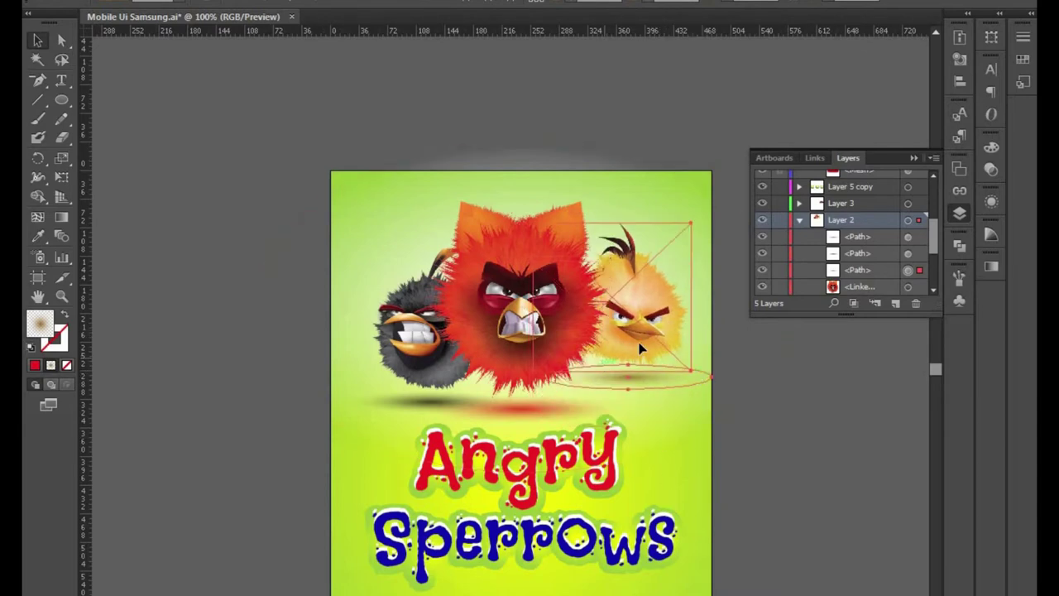
left_click_drag(647, 346, 669, 409)
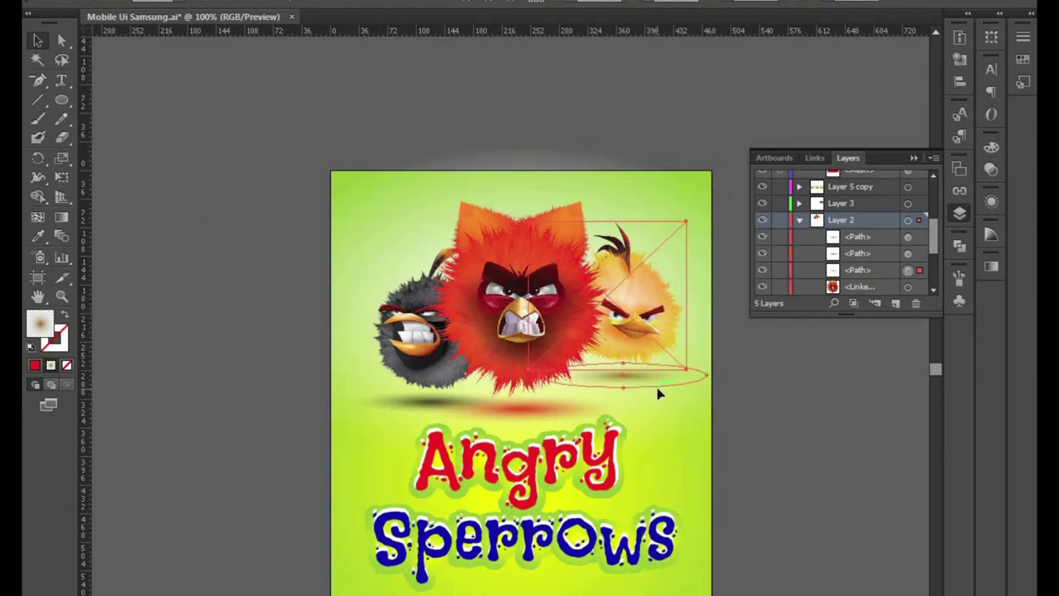
key("ctrl+z")
left_click_drag(623, 315, 622, 333)
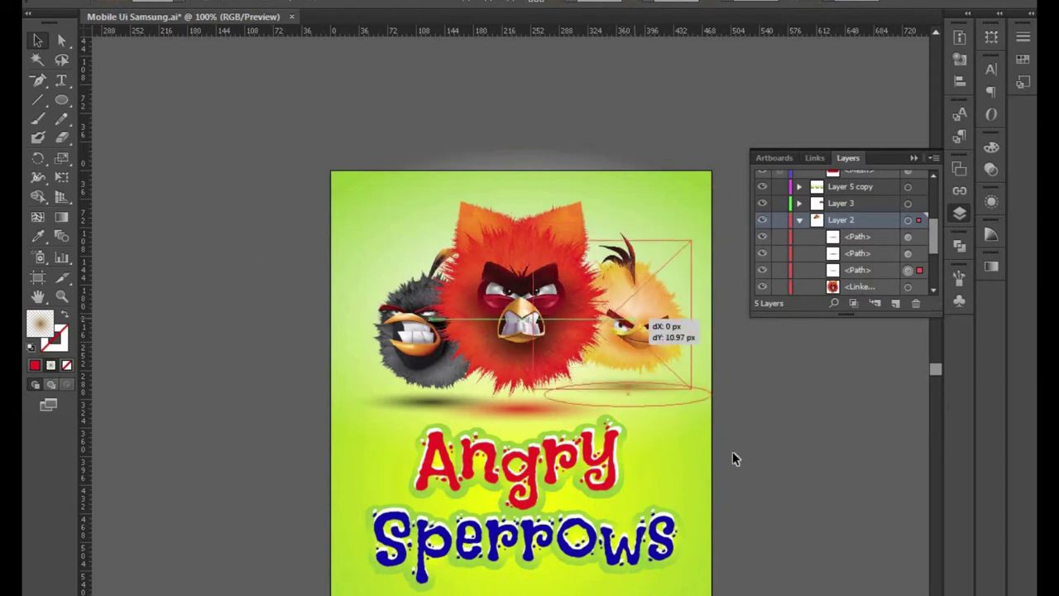
left_click(555, 223)
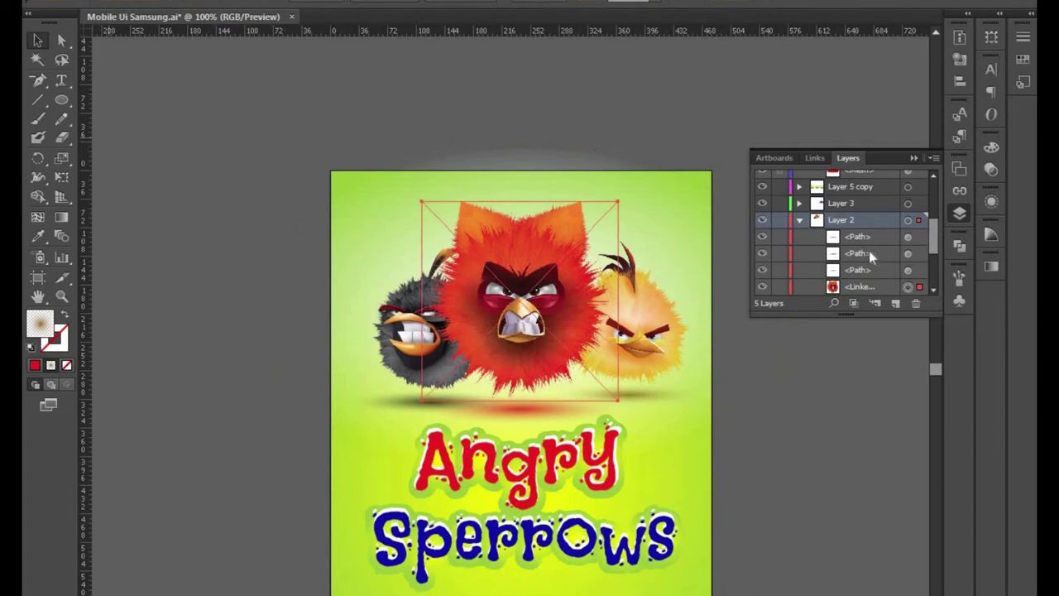
Use Free Transform to narrow the red bird's shadow ellipse and drag it slightly lower.
scroll(884, 256, "down", 3)
scroll(916, 233, "up", 3)
left_click(908, 237)
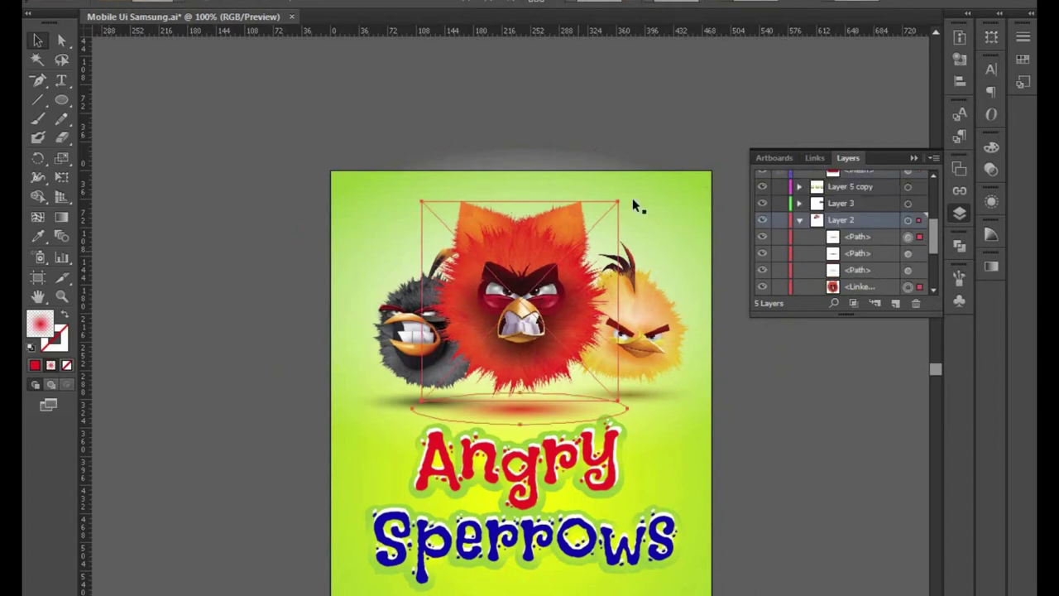
key("e")
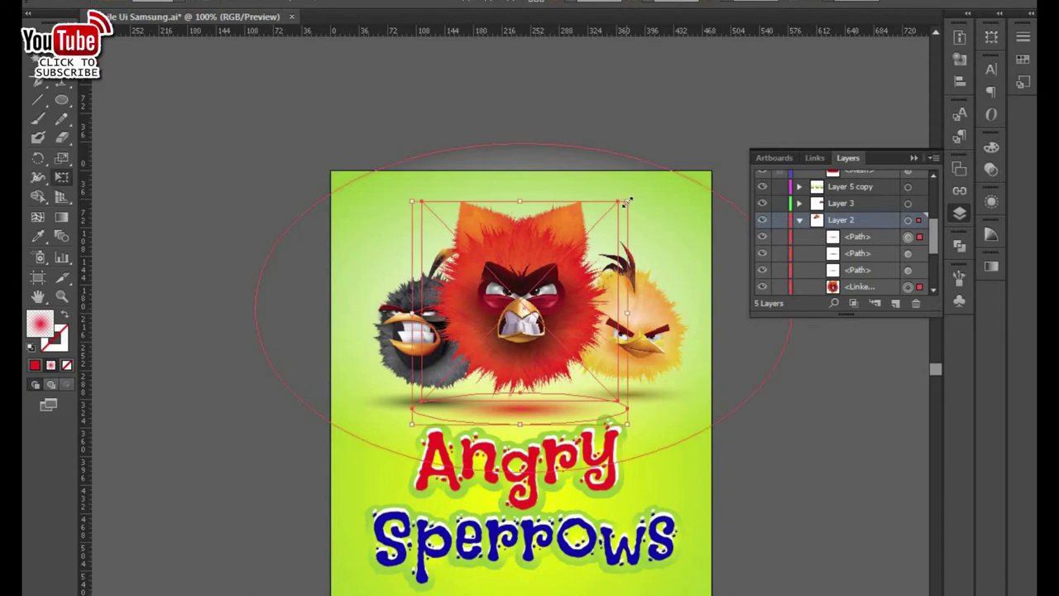
left_click_drag(628, 201, 614, 208)
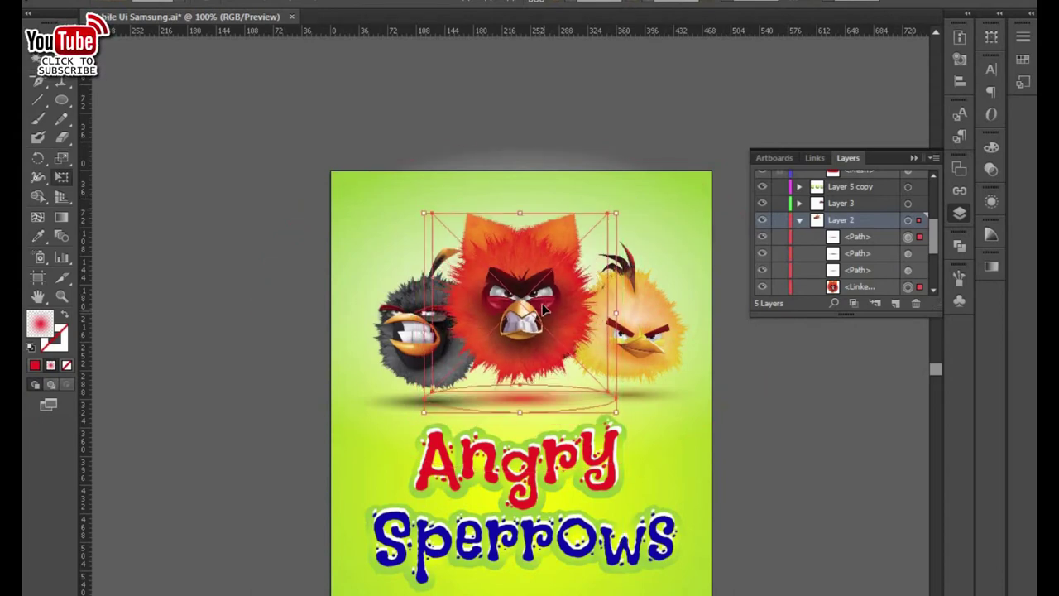
left_click_drag(543, 304, 539, 313)
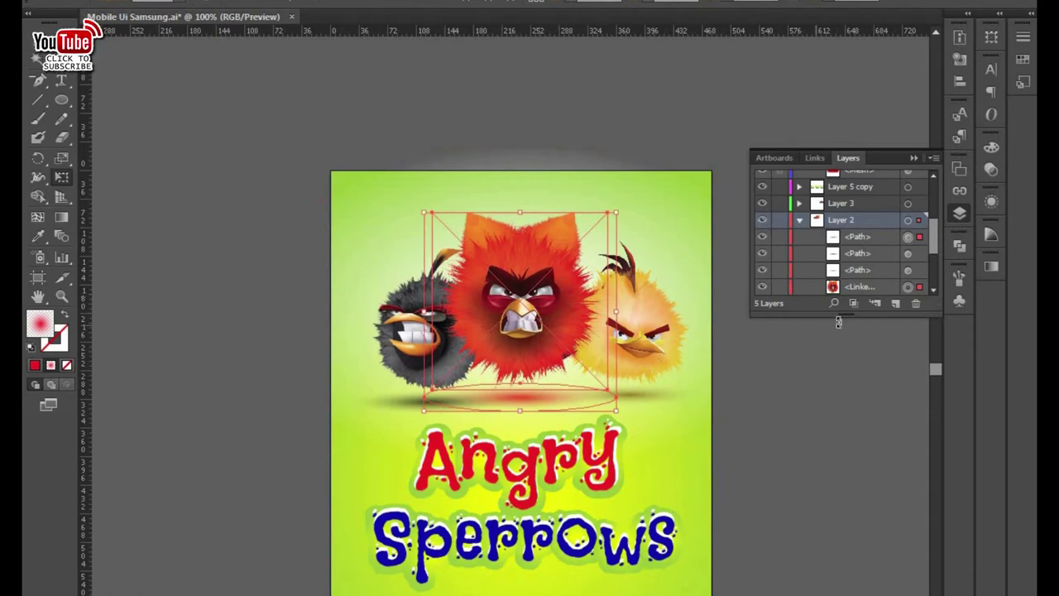
scroll(863, 269, "down", 3)
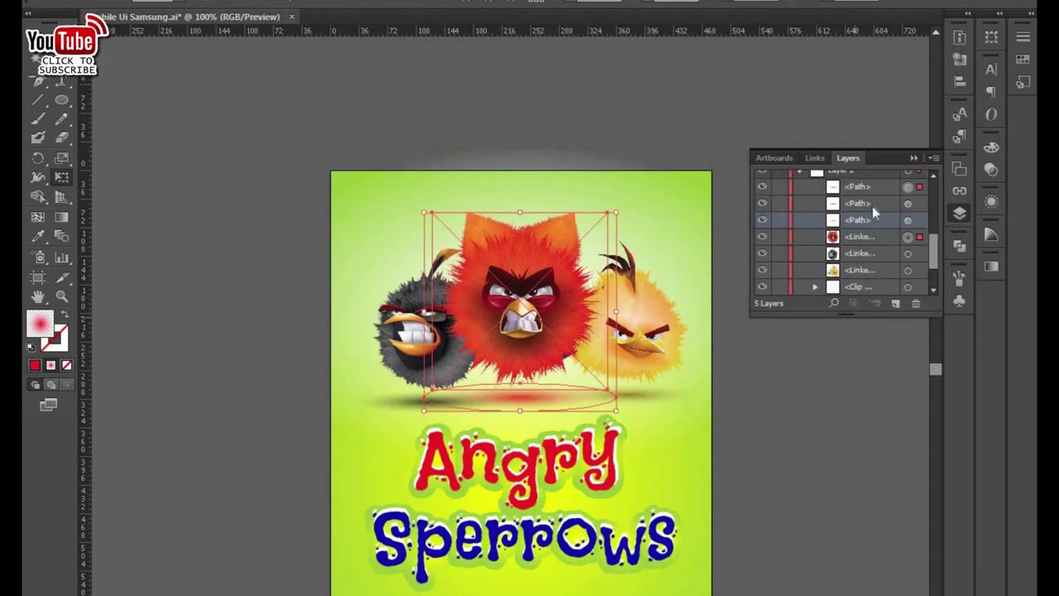
Move the black bird and its shadow left and up, enlarging the bird slightly, then deselect.
left_click(916, 202)
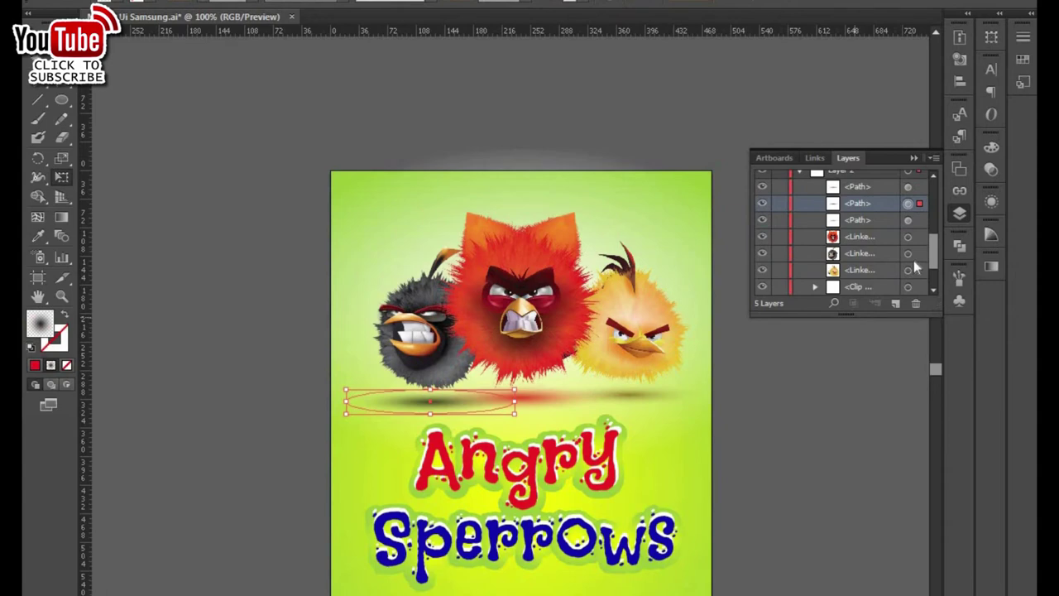
left_click(910, 254, "shift")
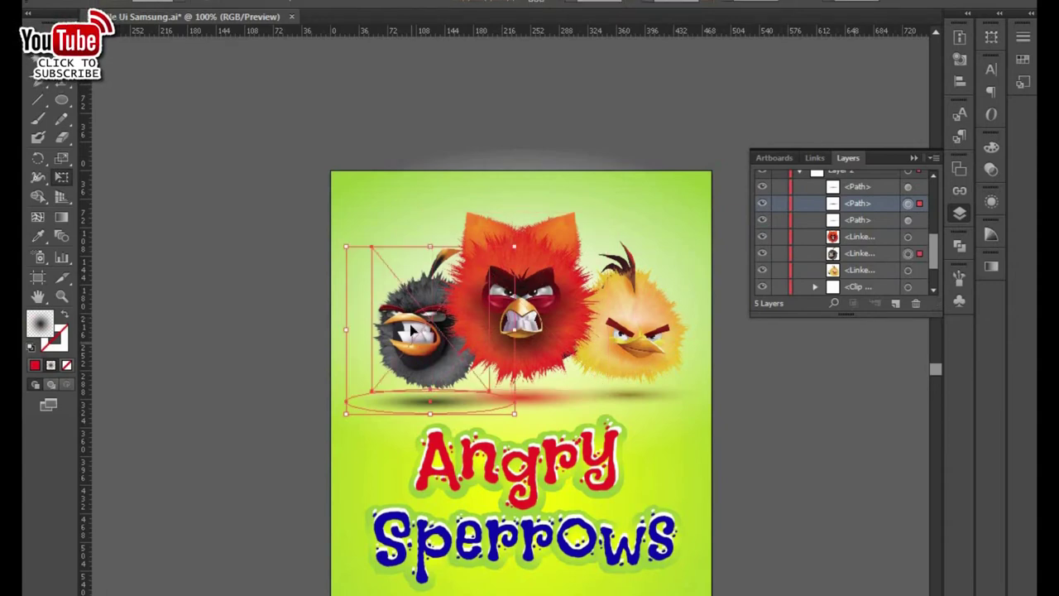
left_click_drag(392, 331, 381, 331)
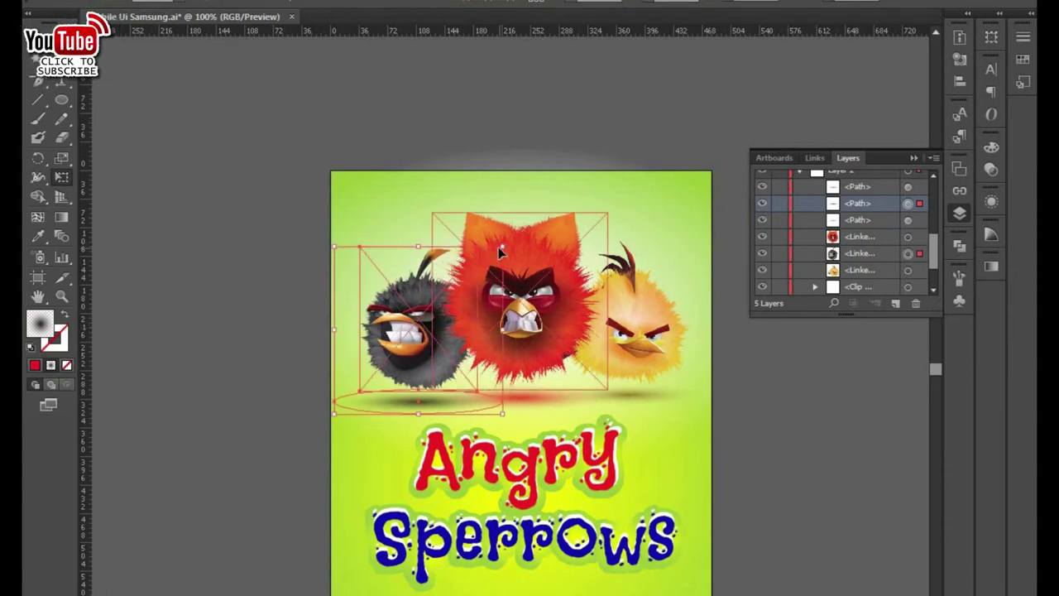
left_click_drag(416, 326, 416, 318)
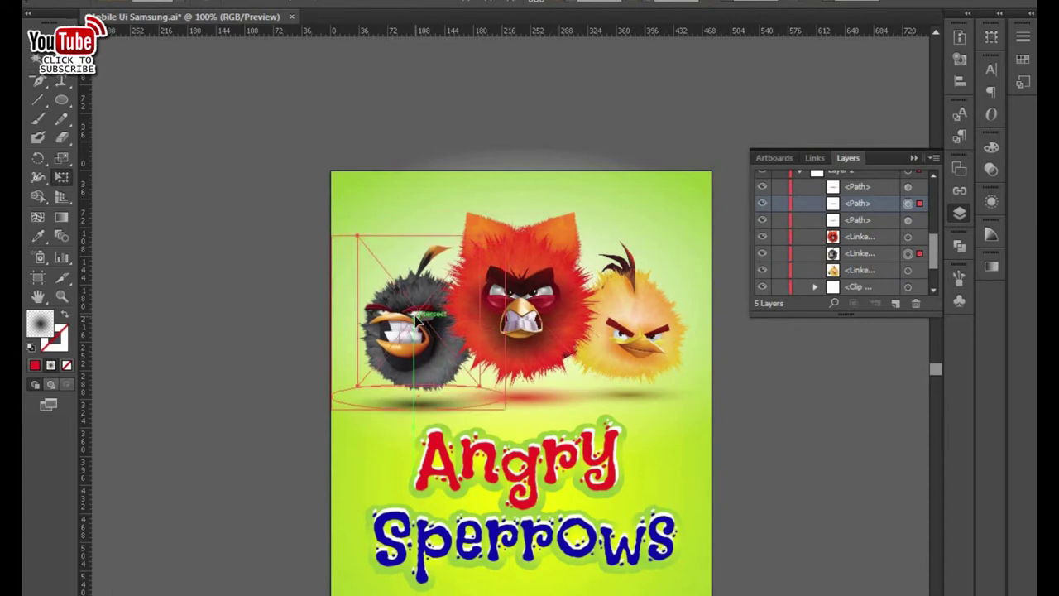
left_click_drag(504, 238, 507, 235)
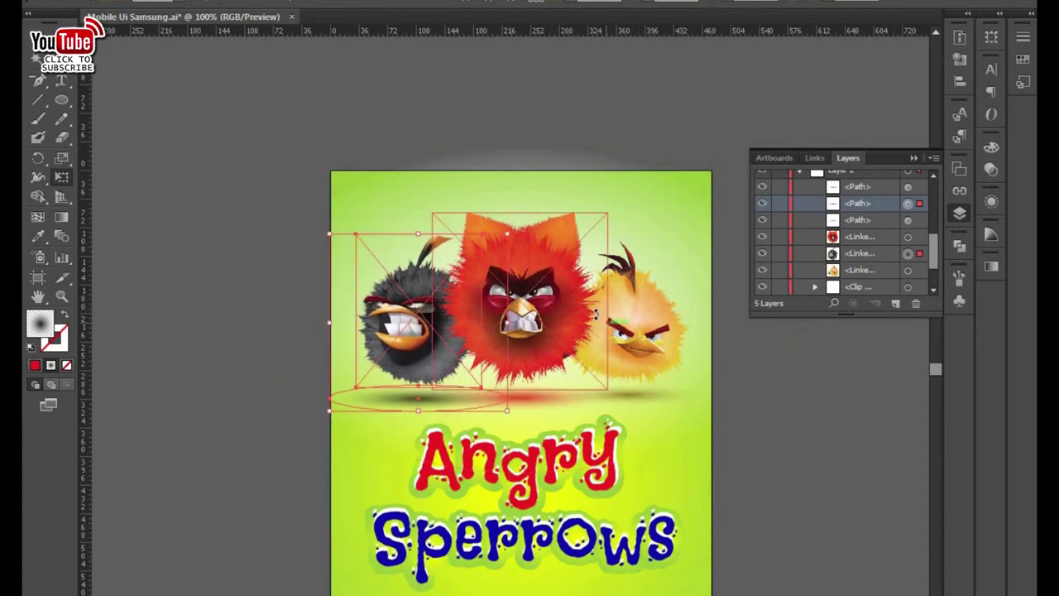
left_click_drag(416, 321, 415, 320)
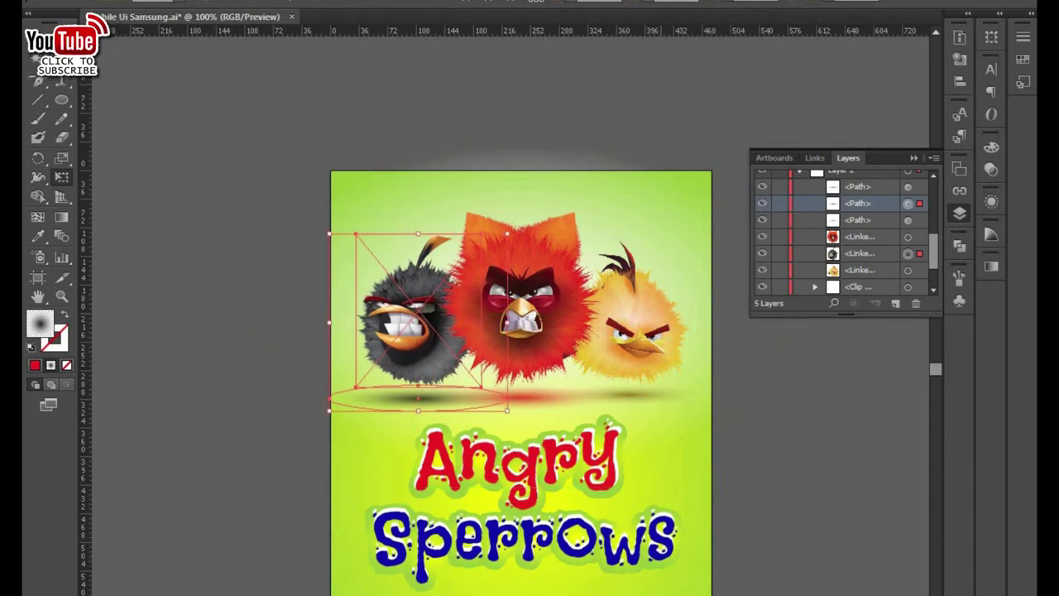
scroll(522, 331, "down", 3)
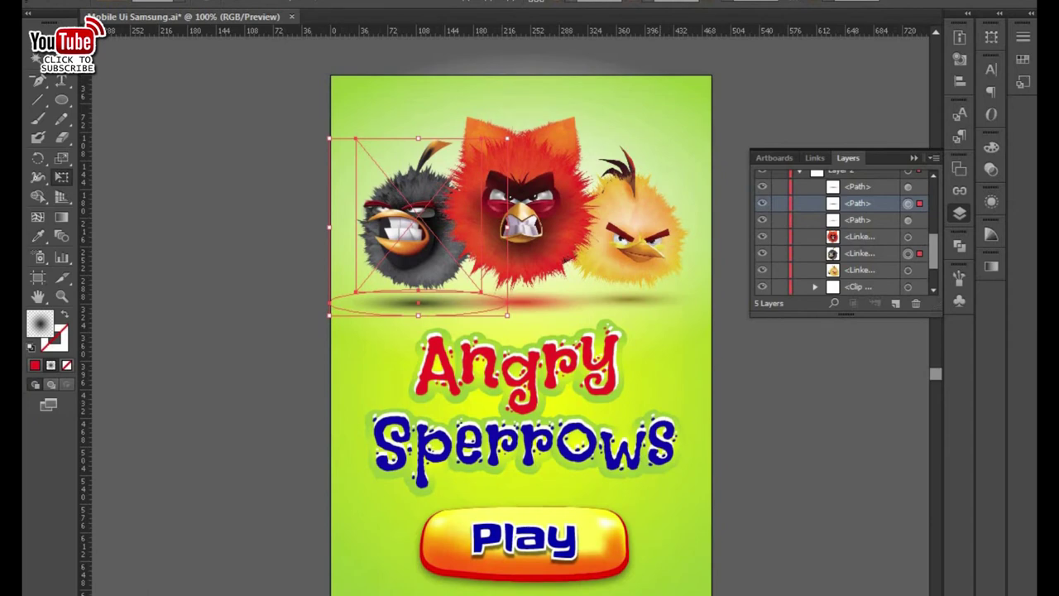
scroll(521, 331, "up", 4)
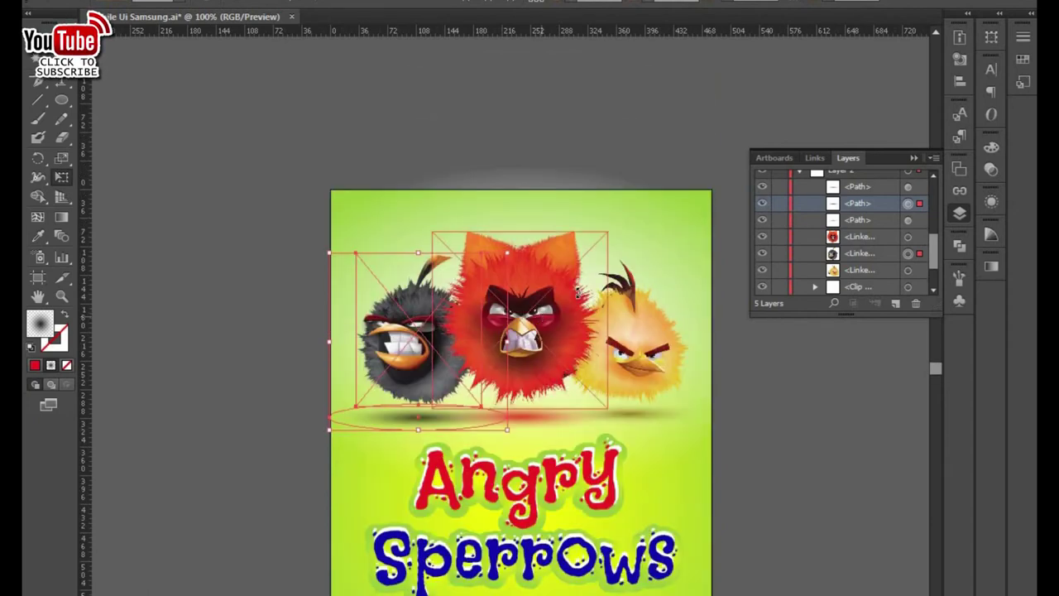
left_click(402, 118)
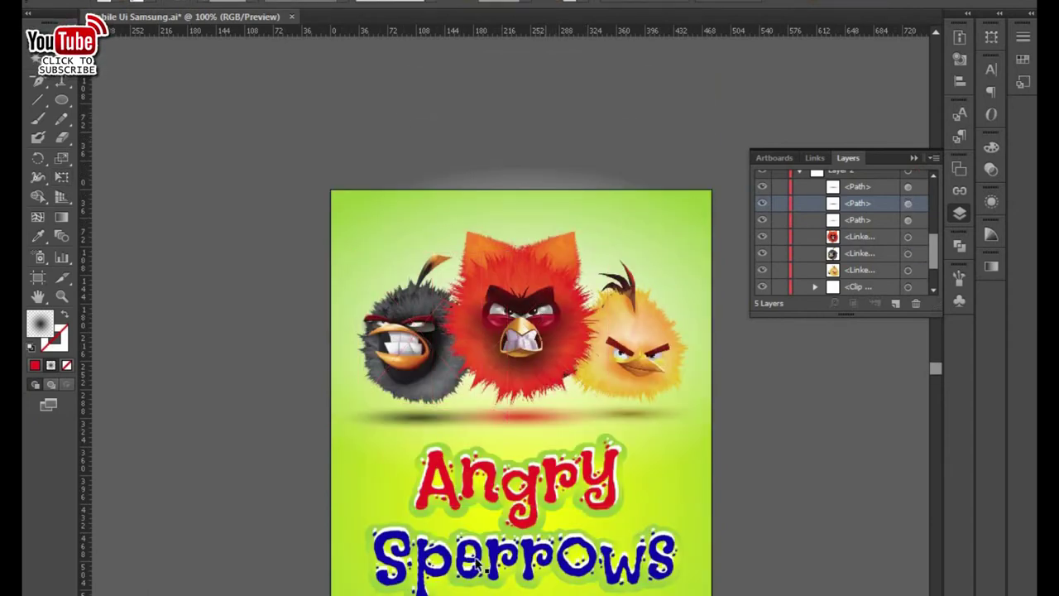
Nudge the red shadow ellipse down, deselect it, and dismiss an alert.
left_click_drag(550, 408, 546, 418)
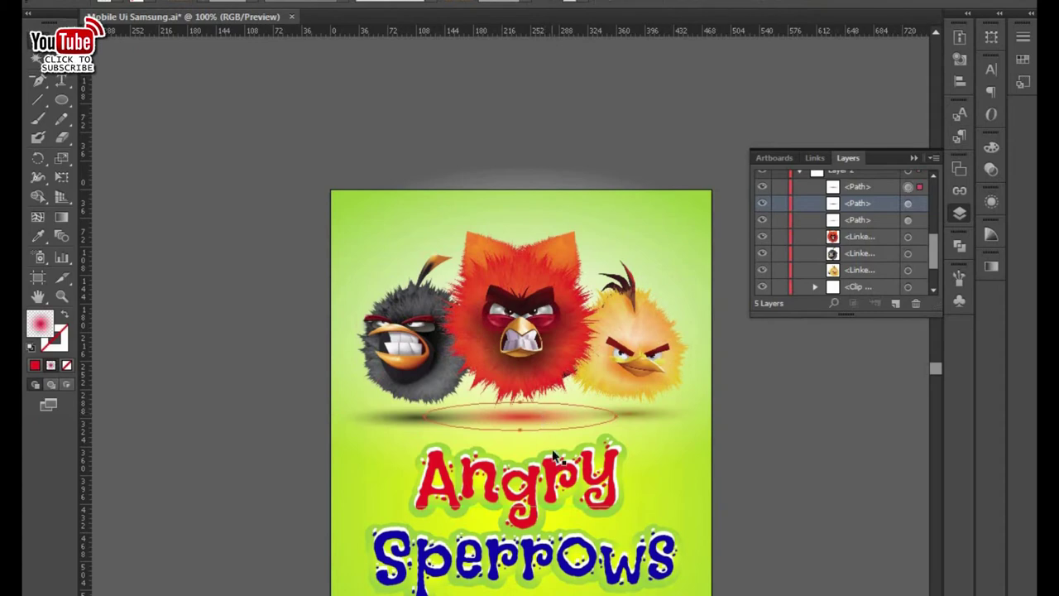
key("Down")
key("Down")
key("Down")
key("Down")
key("Down")
key("Down")
key("Down")
key("Down")
key("Down")
key("Down")
key("Down")
key("Down")
key("ctrl+shift+a")
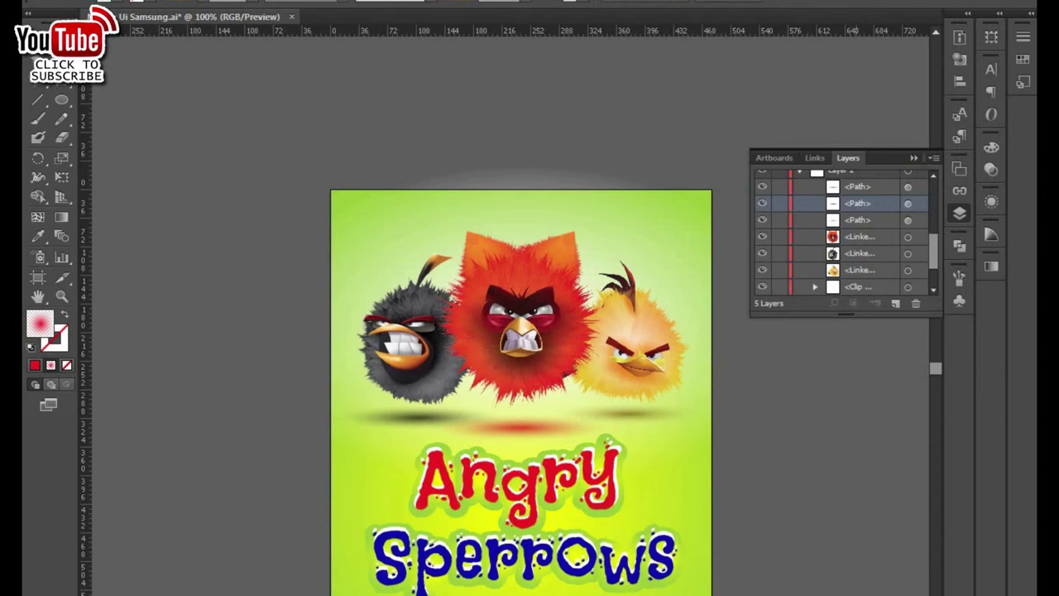
key("ctrl+minus")
key("ctrl+minus")
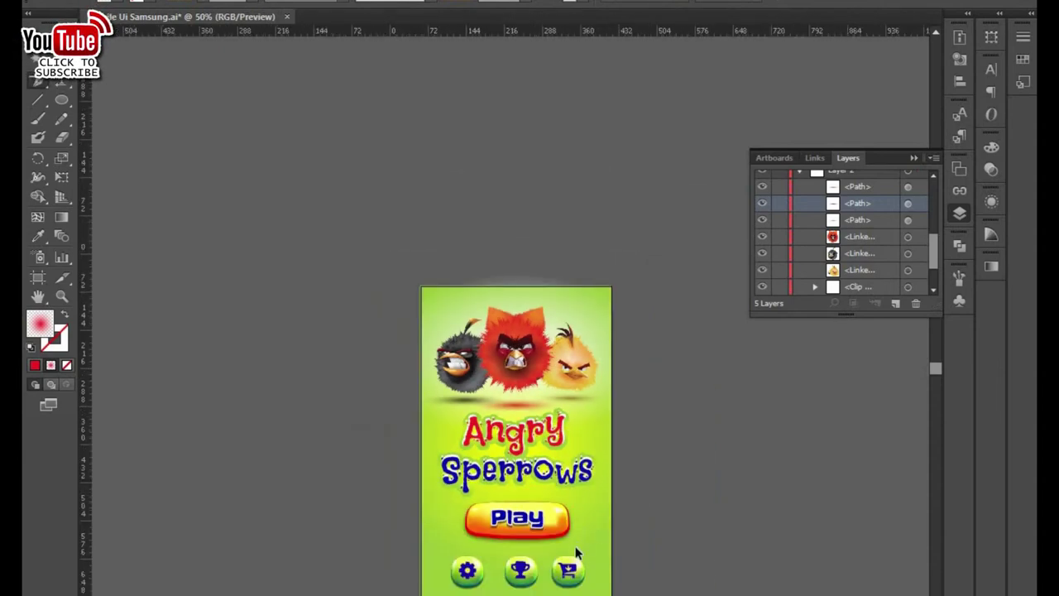
key("ctrl+equal")
key("ctrl+equal")
left_click(545, 584)
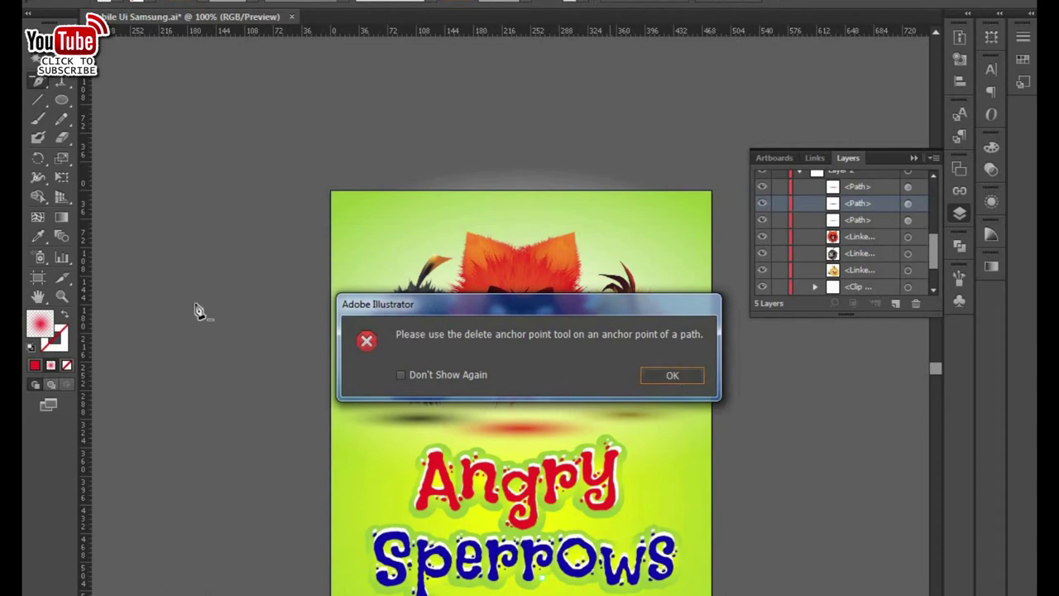
key("Return")
Select and deselect the background clip group, then zoom out to review the full layout.
left_click_drag(279, 536, 279, 297)
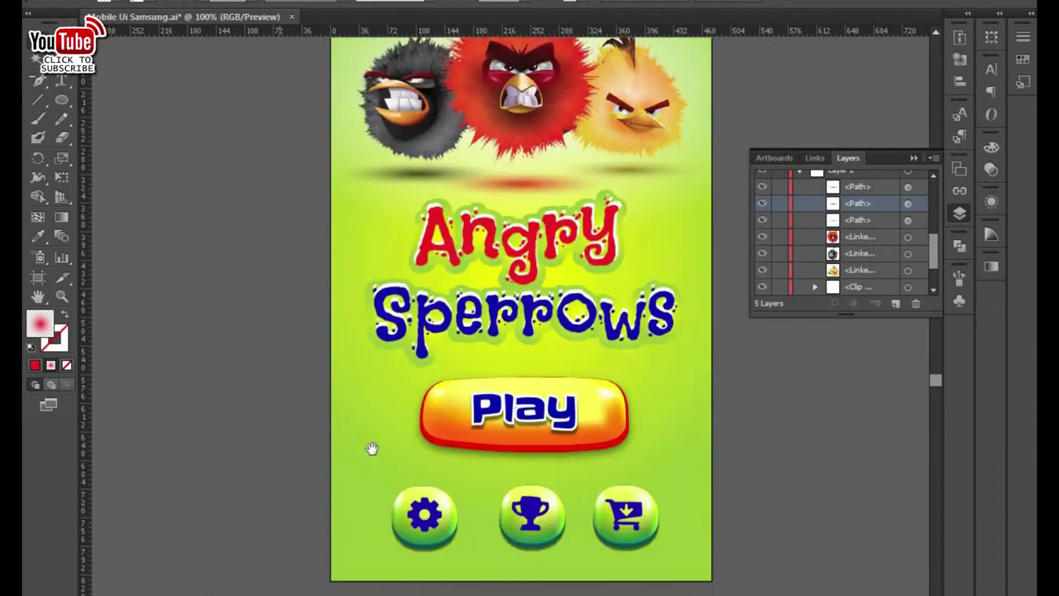
left_click_drag(244, 388, 685, 441)
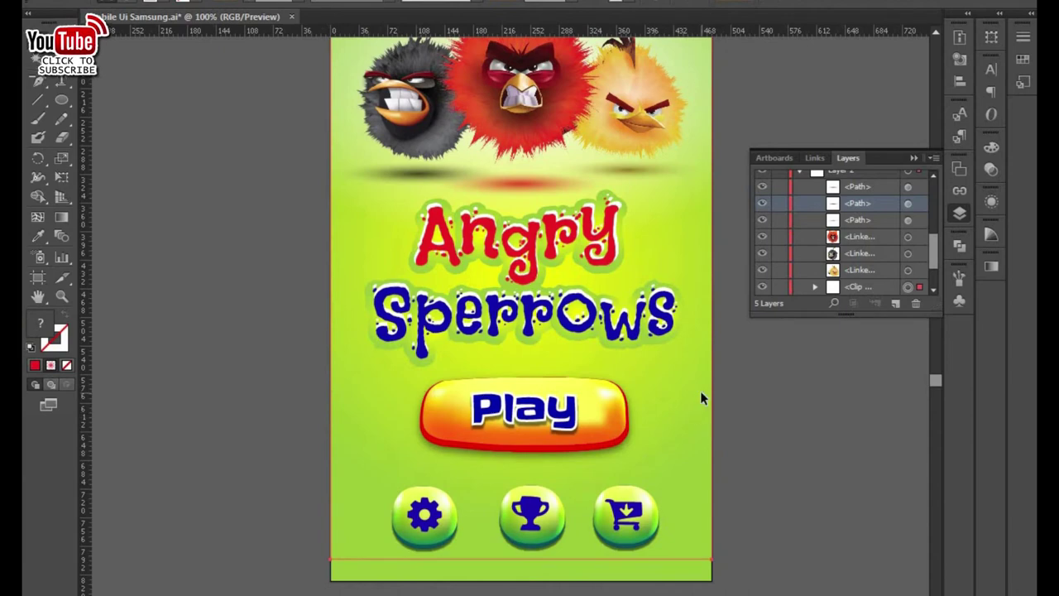
key("ctrl+shift+a")
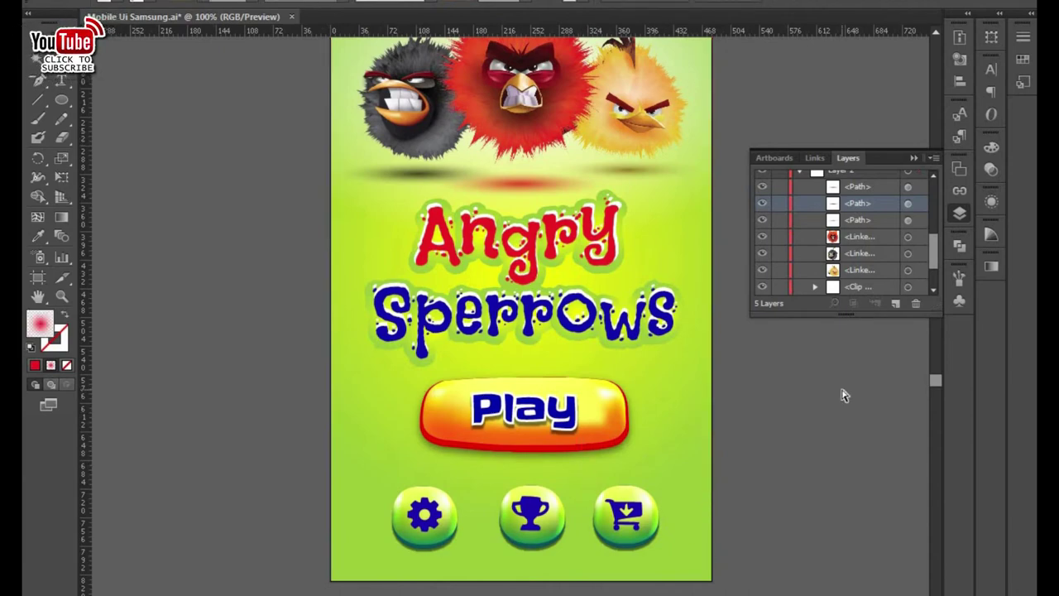
scroll(842, 396, "up", 3)
scroll(797, 248, "up", 5)
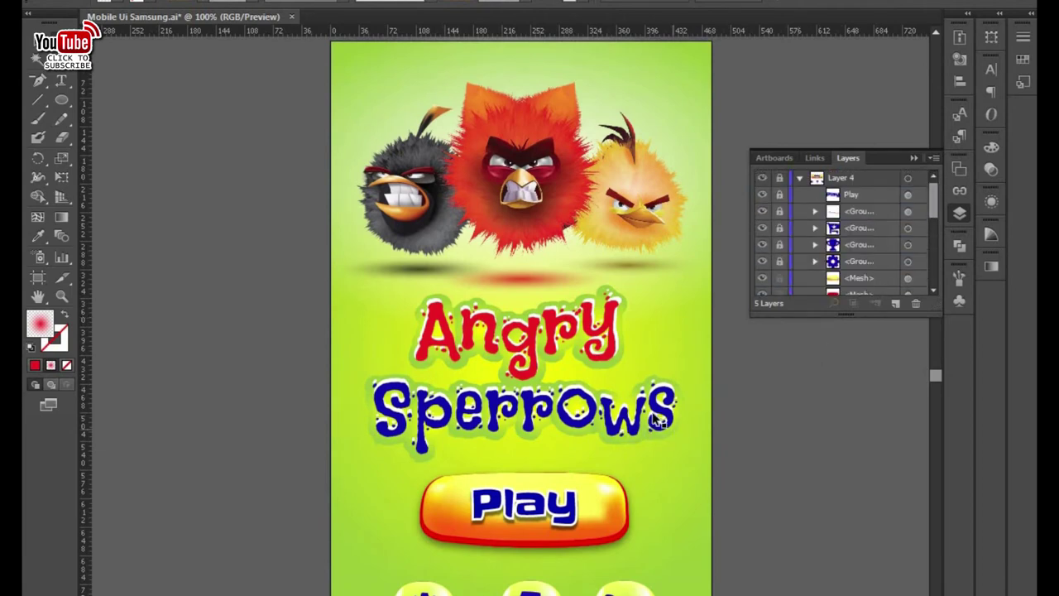
scroll(502, 315, "up", 3)
scroll(502, 314, "down", 3)
scroll(528, 323, "up", 1)
scroll(528, 323, "down", 1)
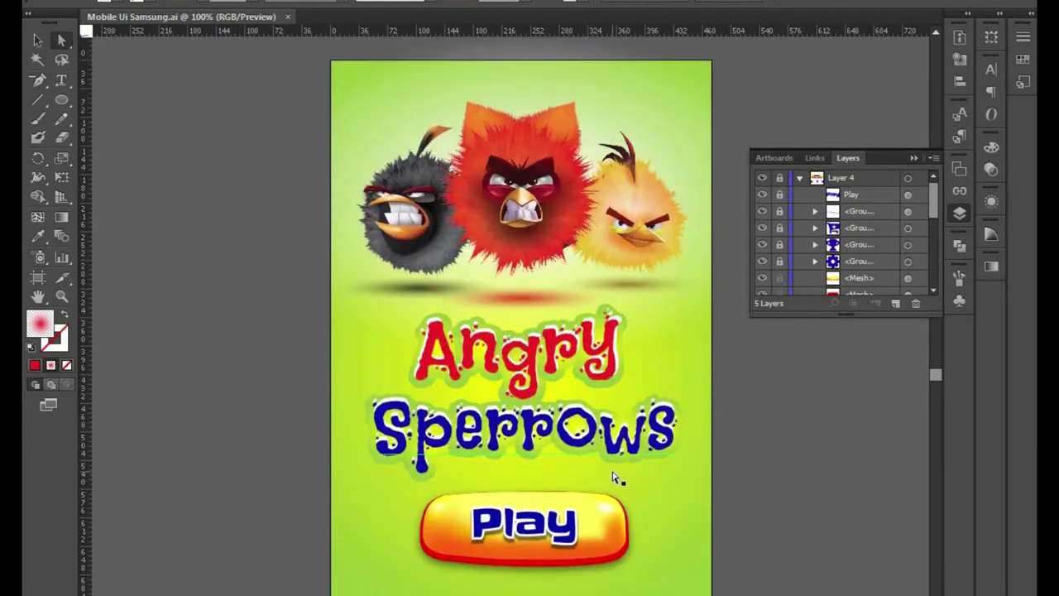
key("ctrl+minus")
key("ctrl+minus")
key("ctrl+plus")
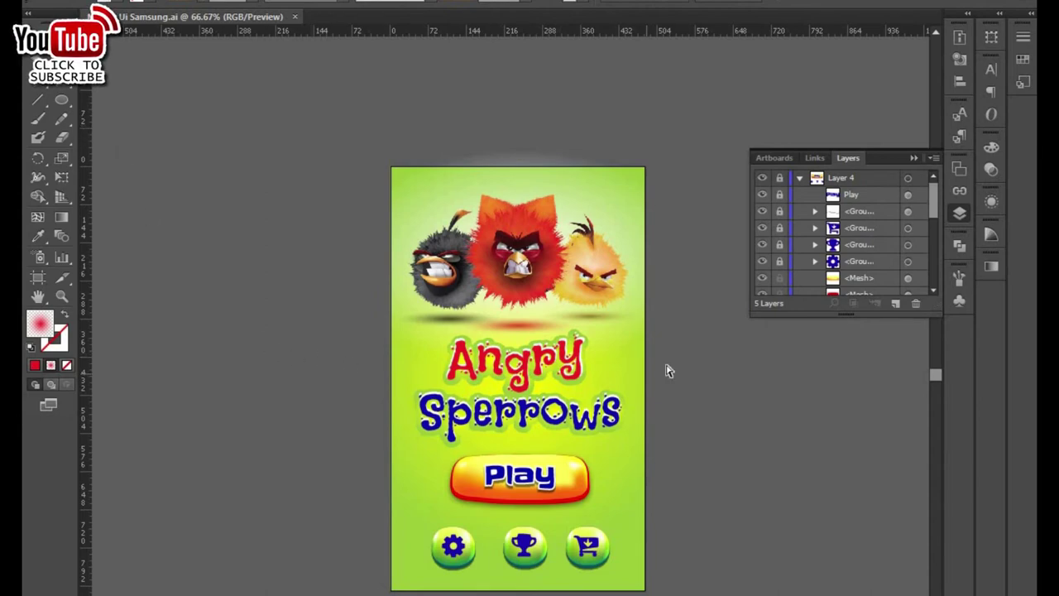
left_click_drag(934, 194, 944, 302)
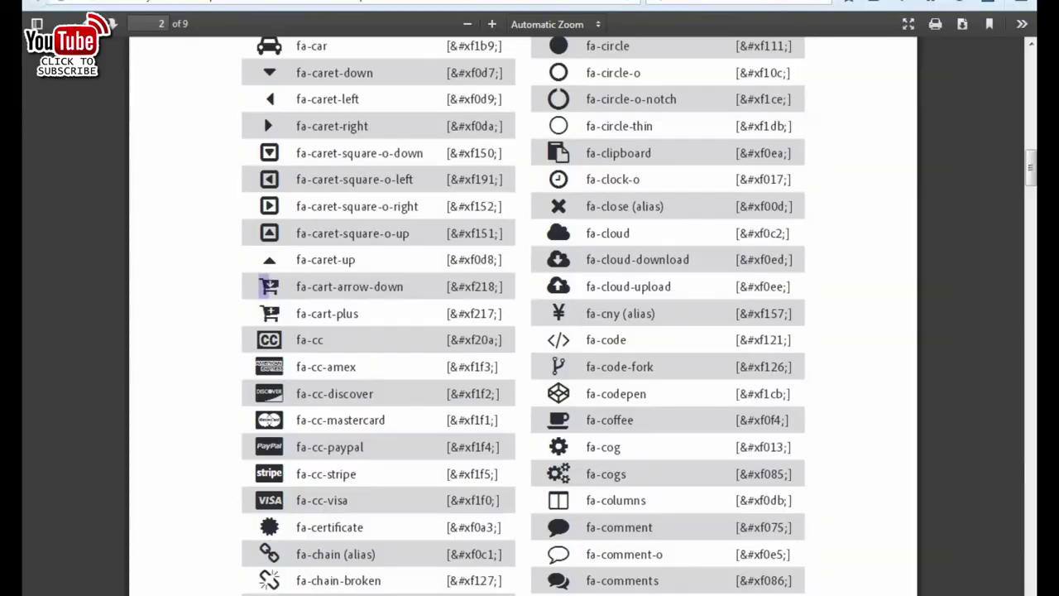
Open a new Firefox tab in place of the Font Awesome PDF.
left_click(404, 139)
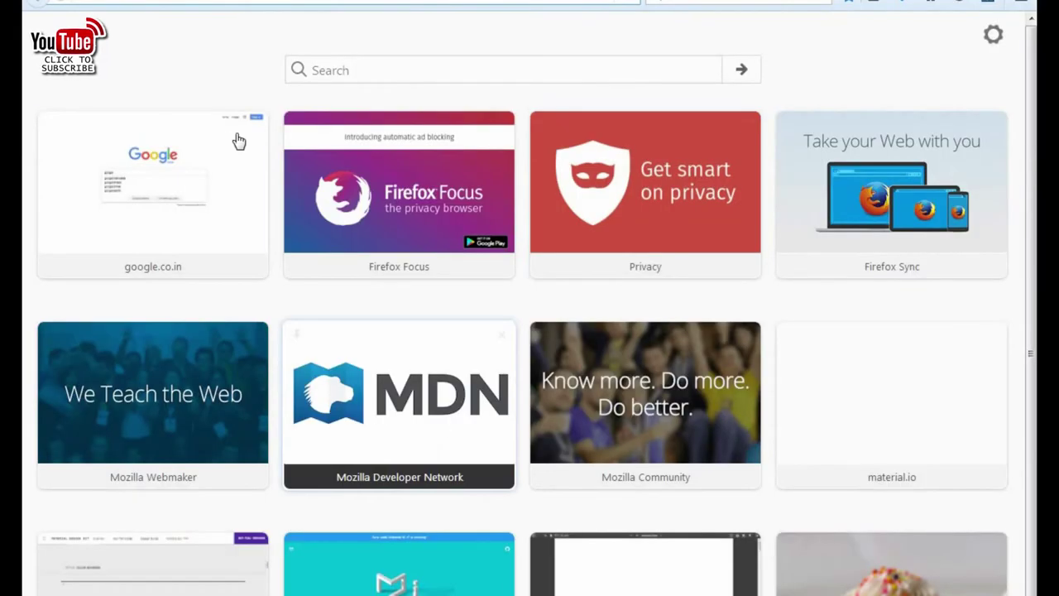
Search Google for 'texter', switch to Images, and pick the 'texture background' suggestion.
left_click(264, 226)
type("te")
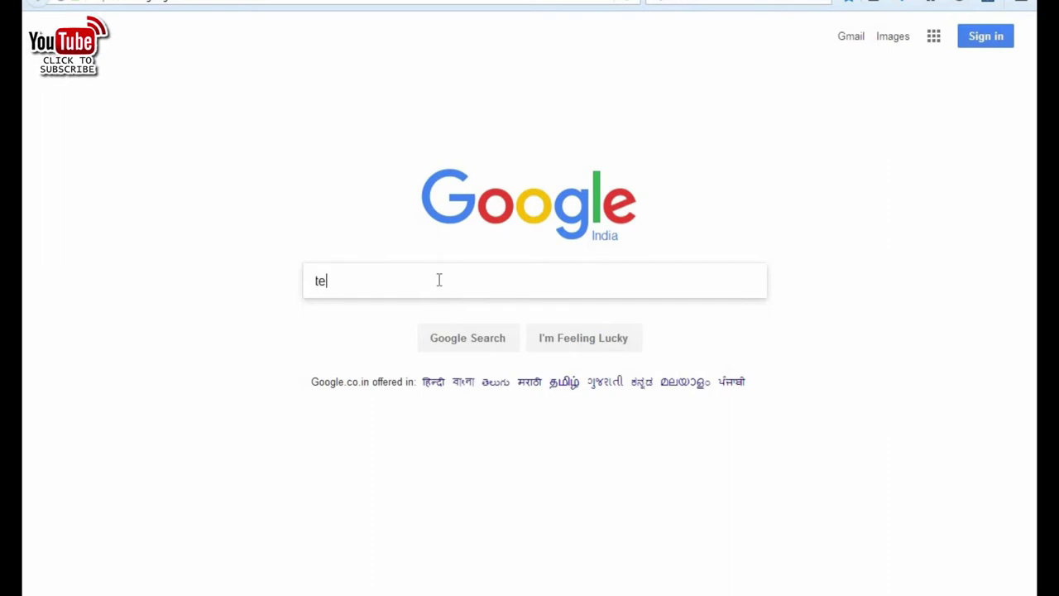
type("xter")
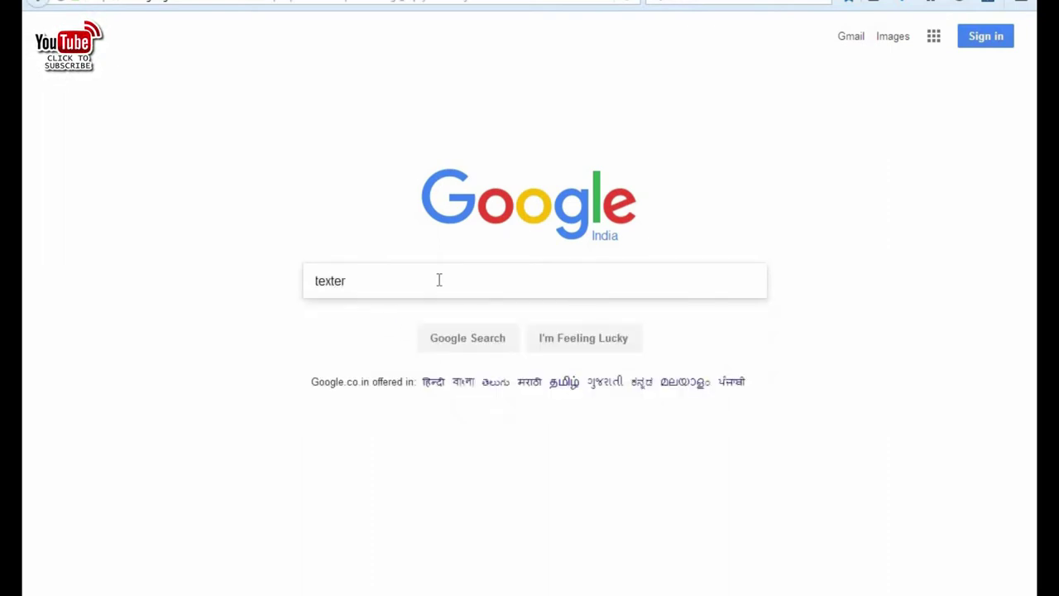
key("Return")
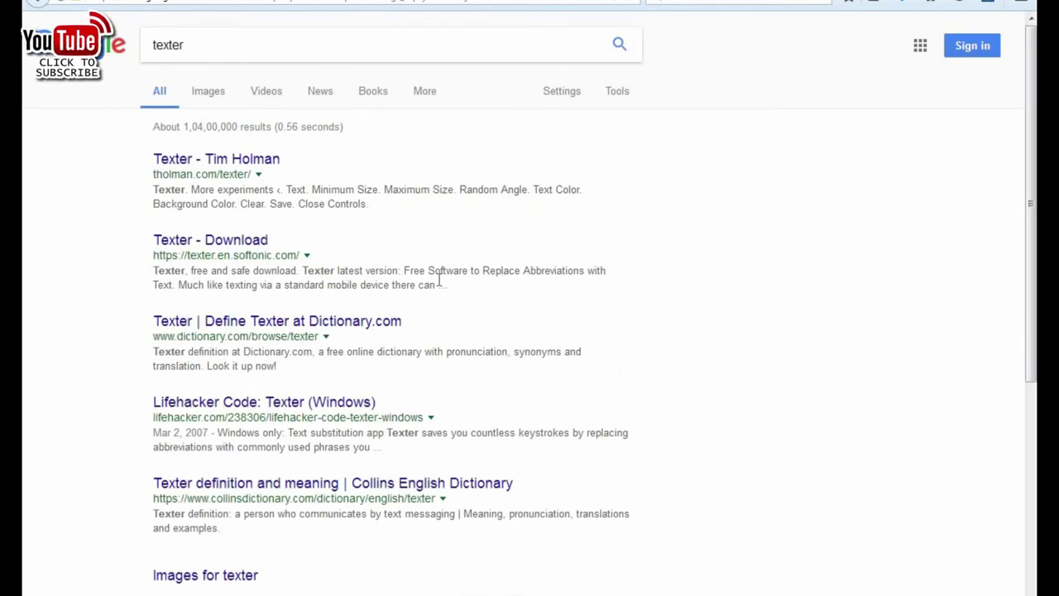
left_click(209, 93)
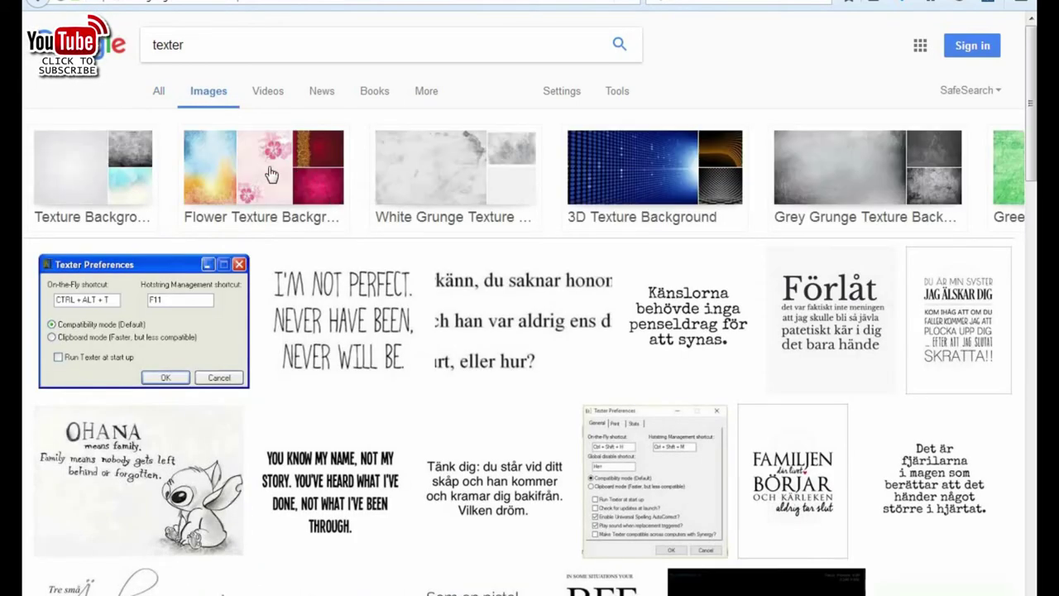
left_click(123, 203)
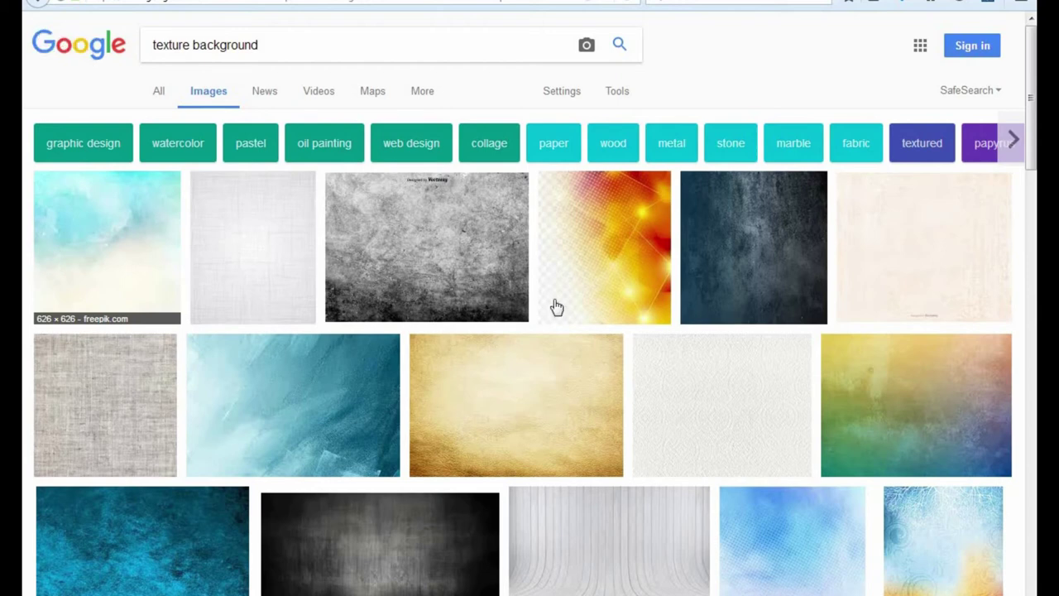
Preview two blue painted texture images at full size, returning to the results each time.
left_click(328, 443)
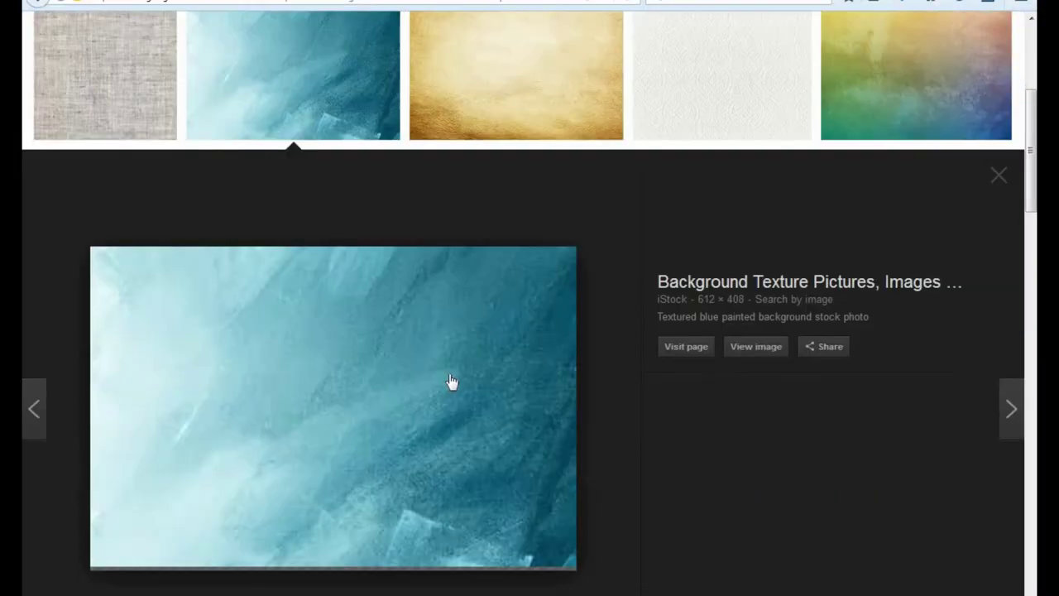
left_click(742, 357)
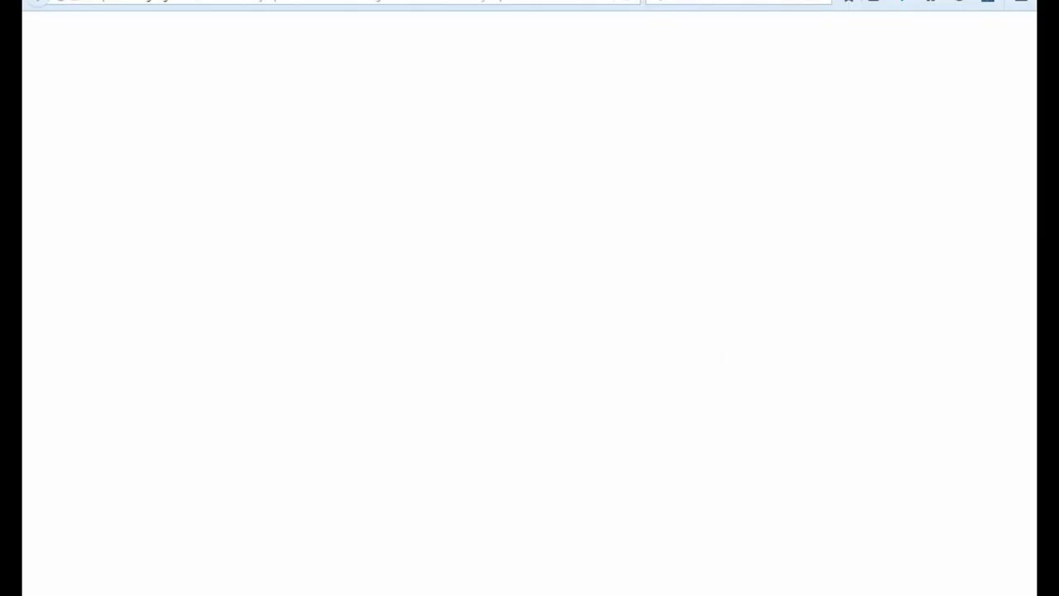
key("alt+Left")
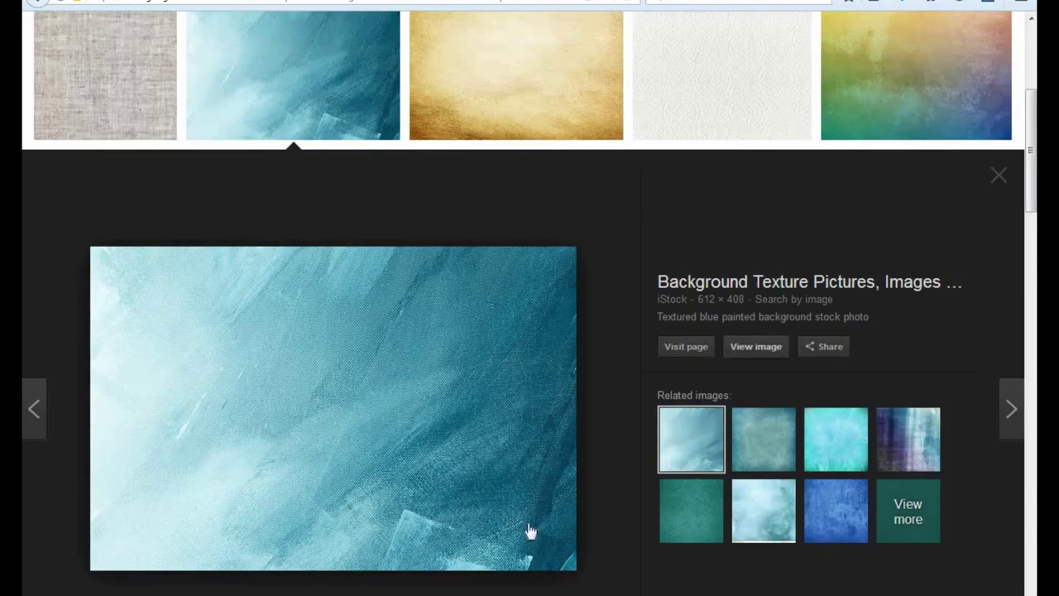
scroll(790, 153, "down", 4)
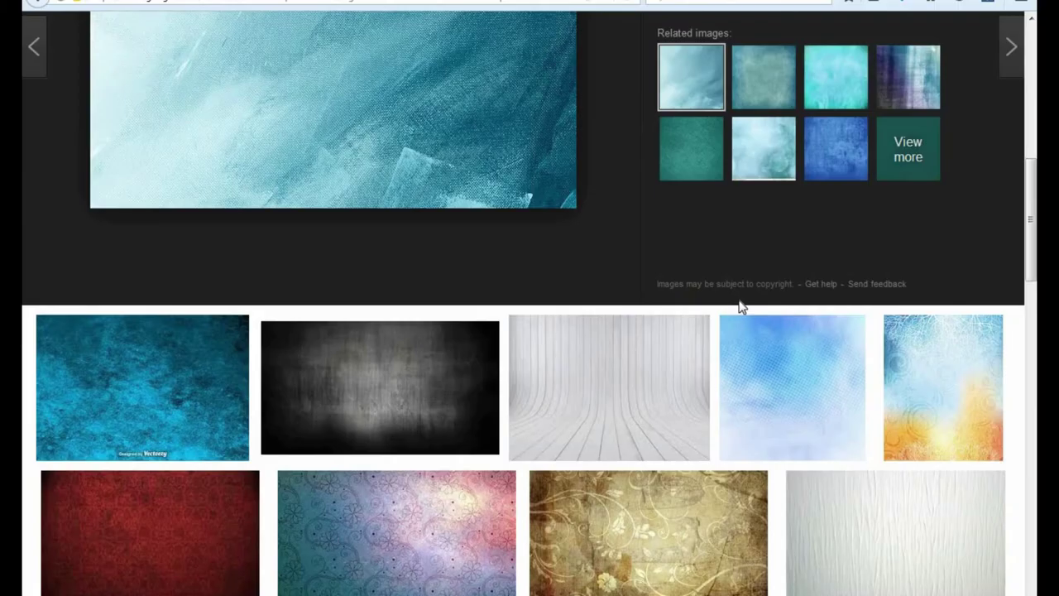
scroll(699, 449, "down", 1)
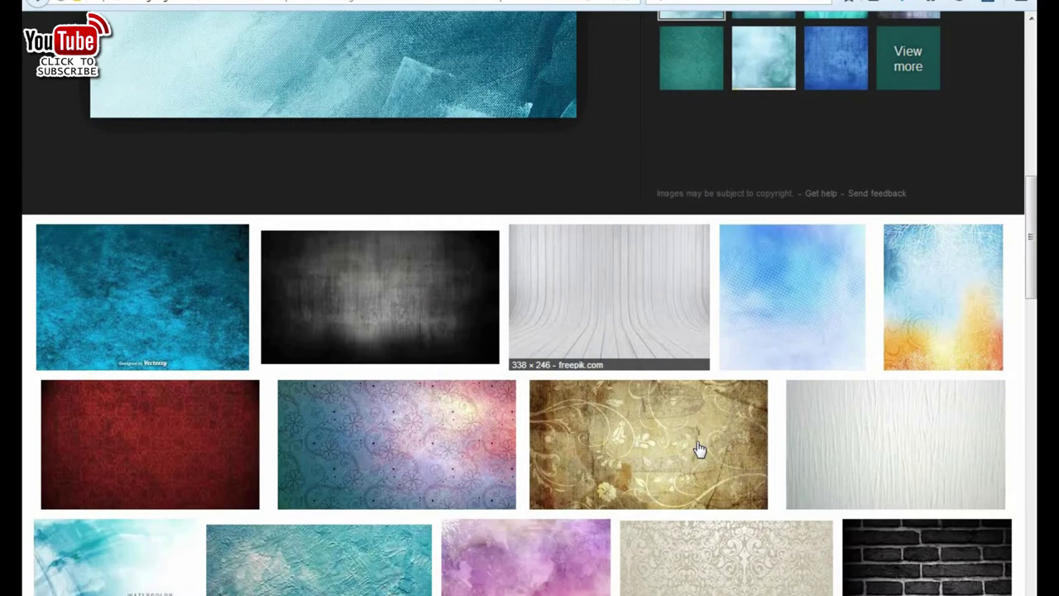
scroll(414, 309, "down", 2)
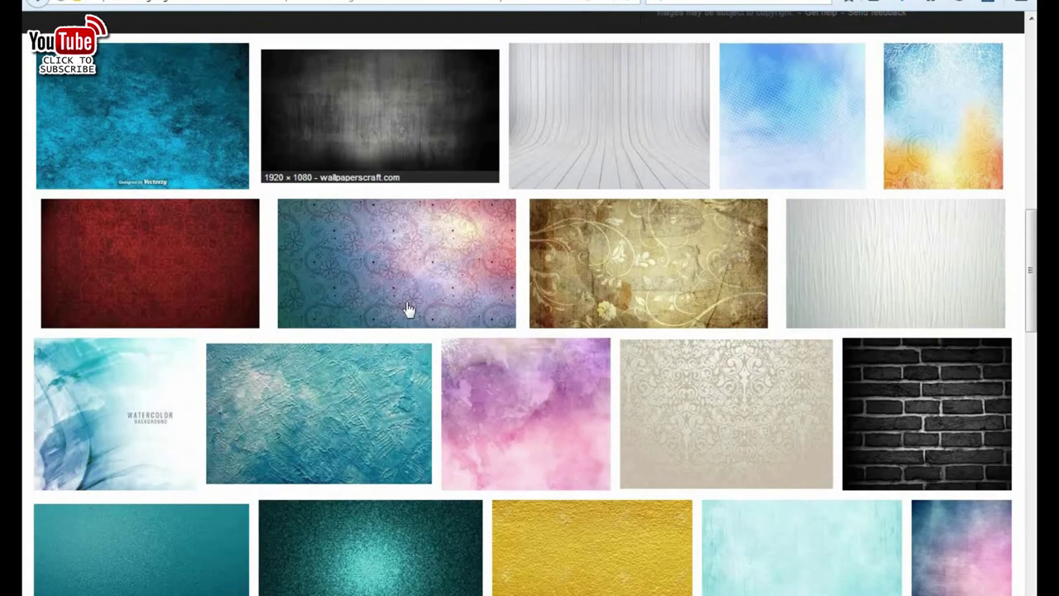
scroll(408, 310, "down", 1)
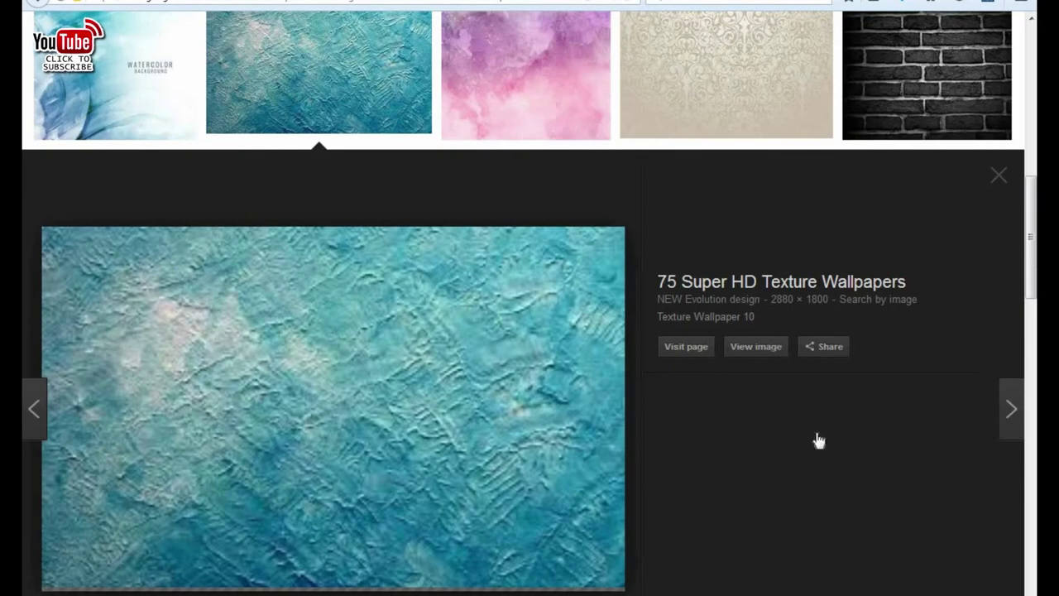
left_click(569, 458)
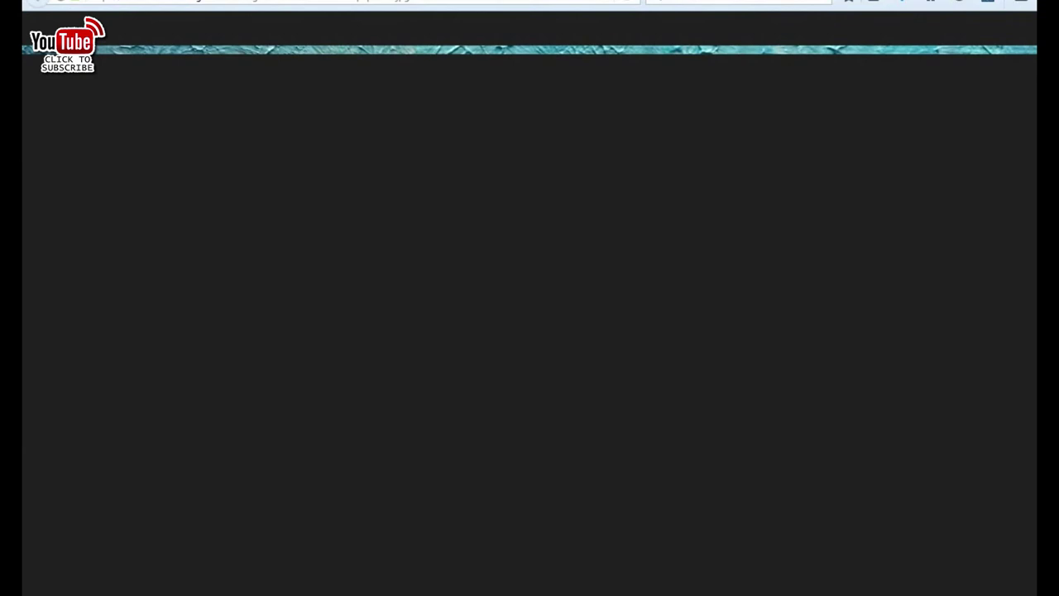
key("alt+Left")
Open the grey stone wall texture at full size and bring up its save options.
scroll(642, 499, "down", 5)
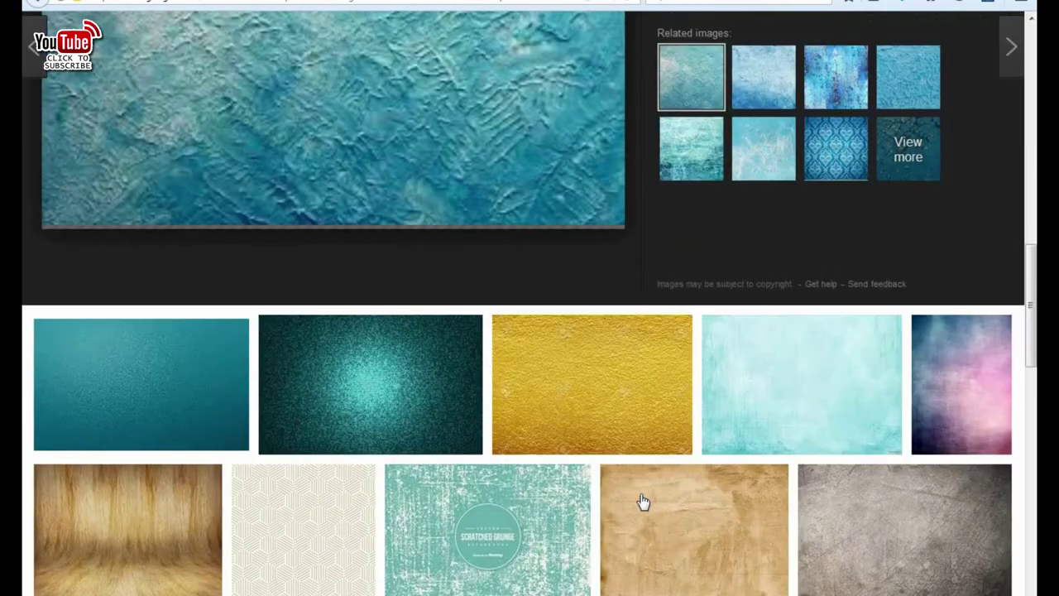
scroll(785, 403, "down", 2)
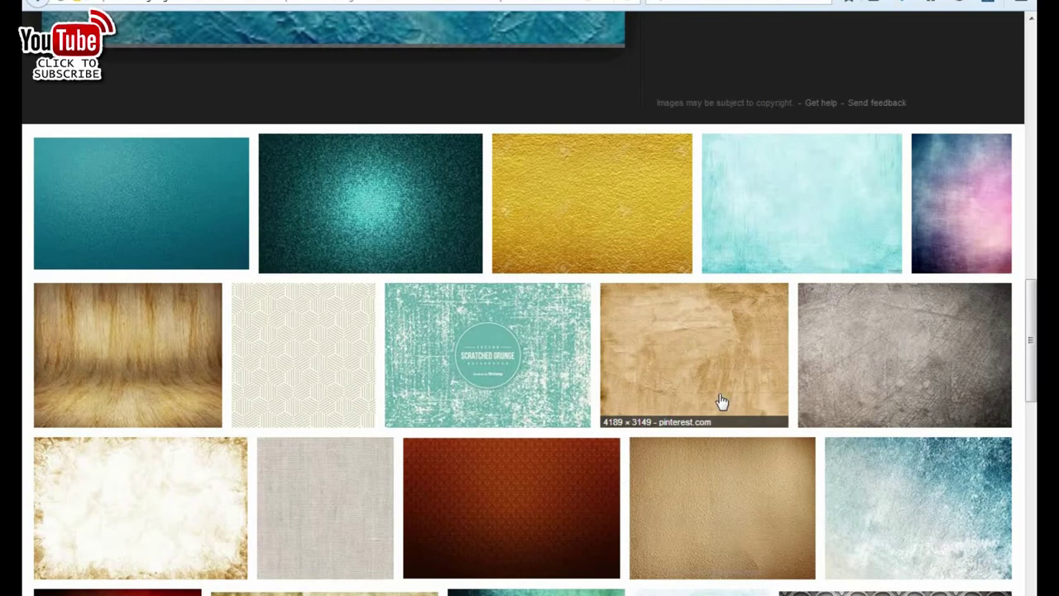
scroll(720, 403, "down", 1)
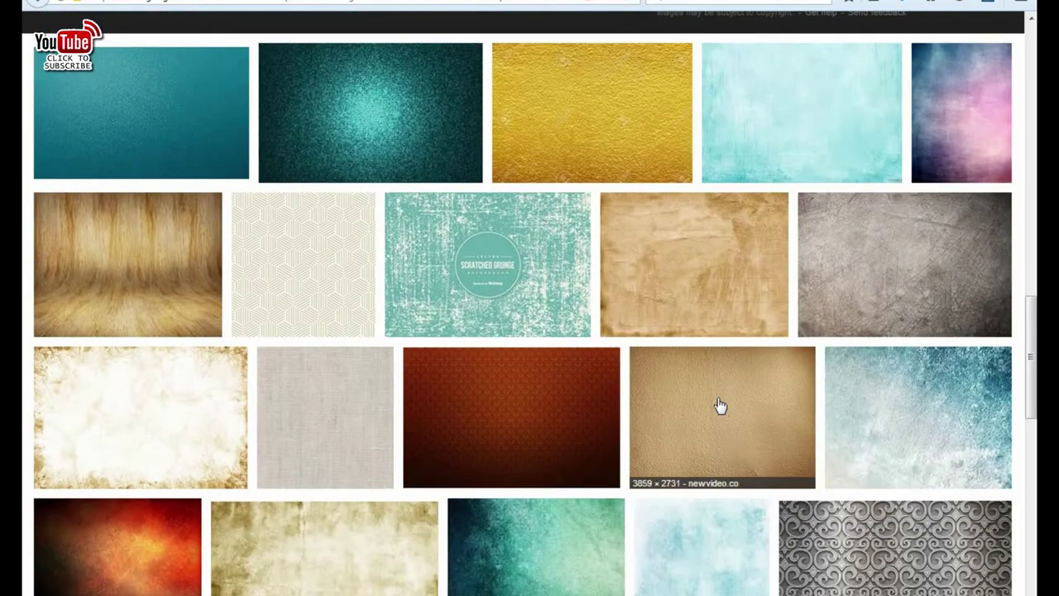
scroll(720, 403, "down", 1)
scroll(719, 403, "down", 1)
scroll(720, 403, "down", 1)
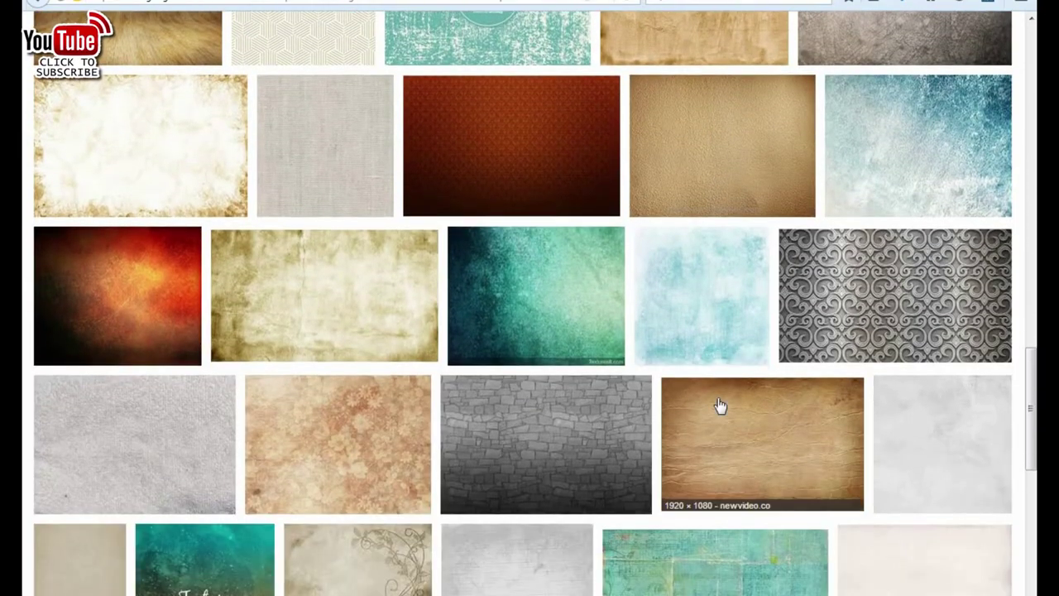
scroll(607, 381, "down", 1)
left_click(607, 379)
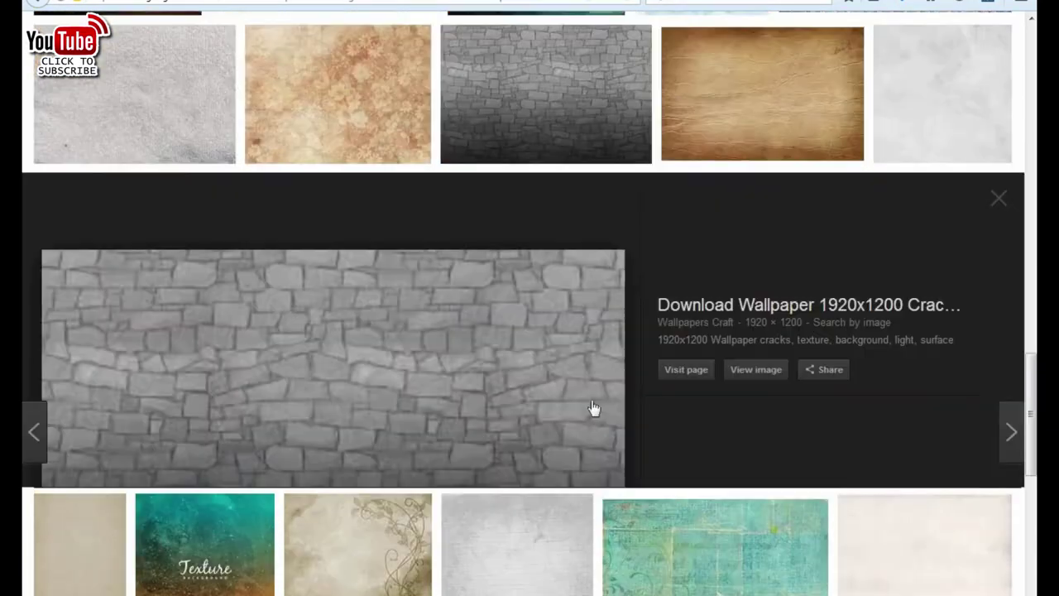
left_click(755, 423)
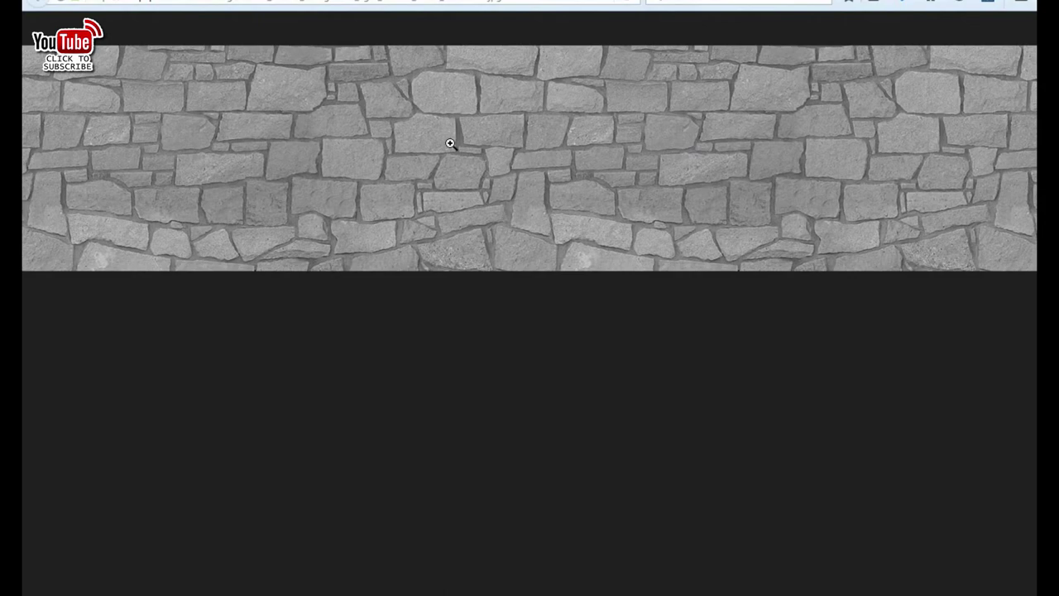
left_click(461, 146)
right_click(462, 156)
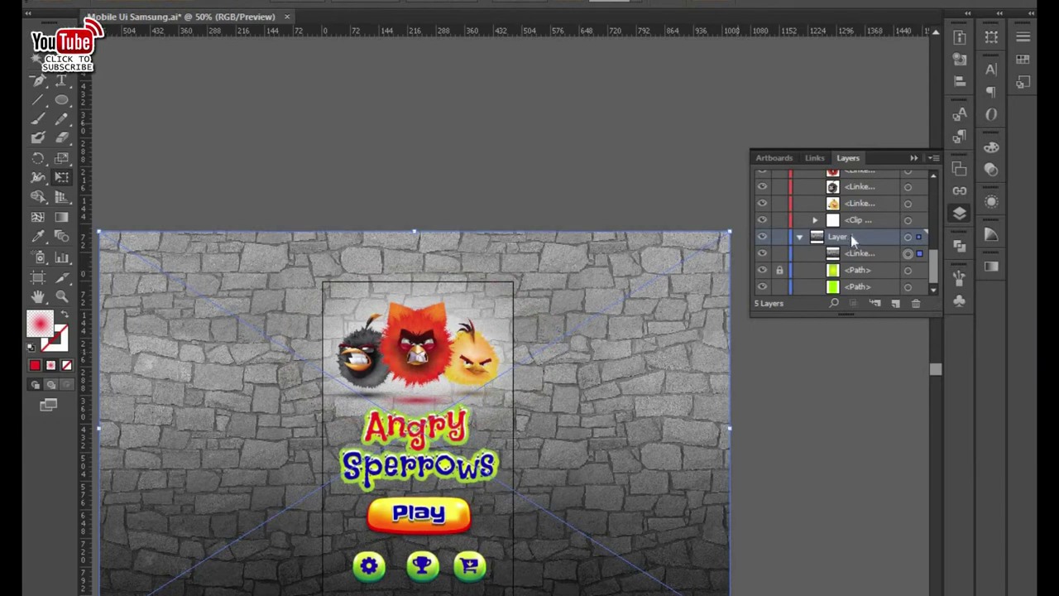
Select the linked stone texture image and draw a rectangle covering the artboard.
left_click(862, 253)
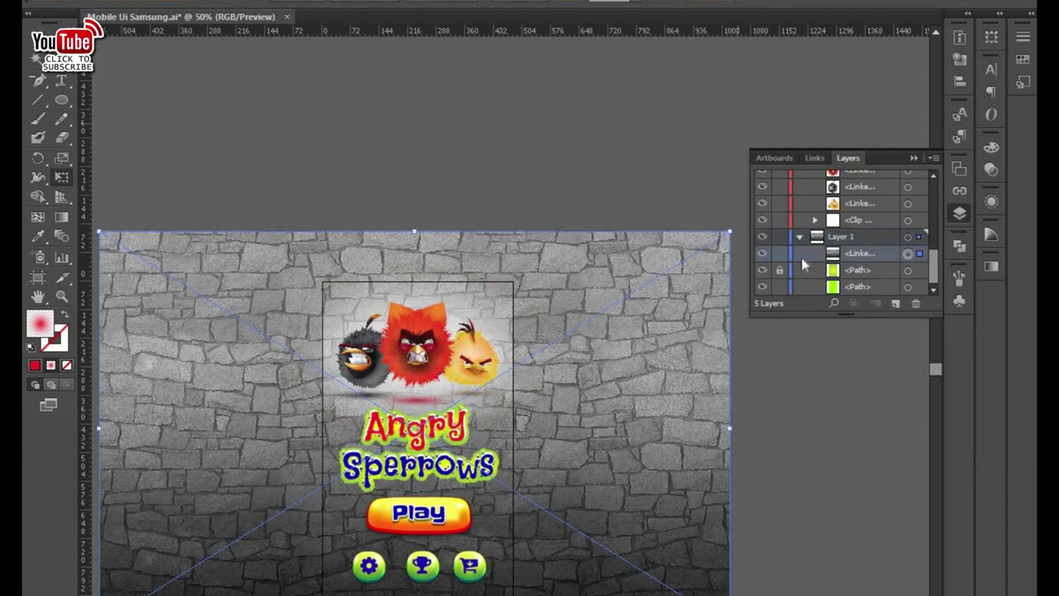
left_click(66, 98)
left_click(153, 101)
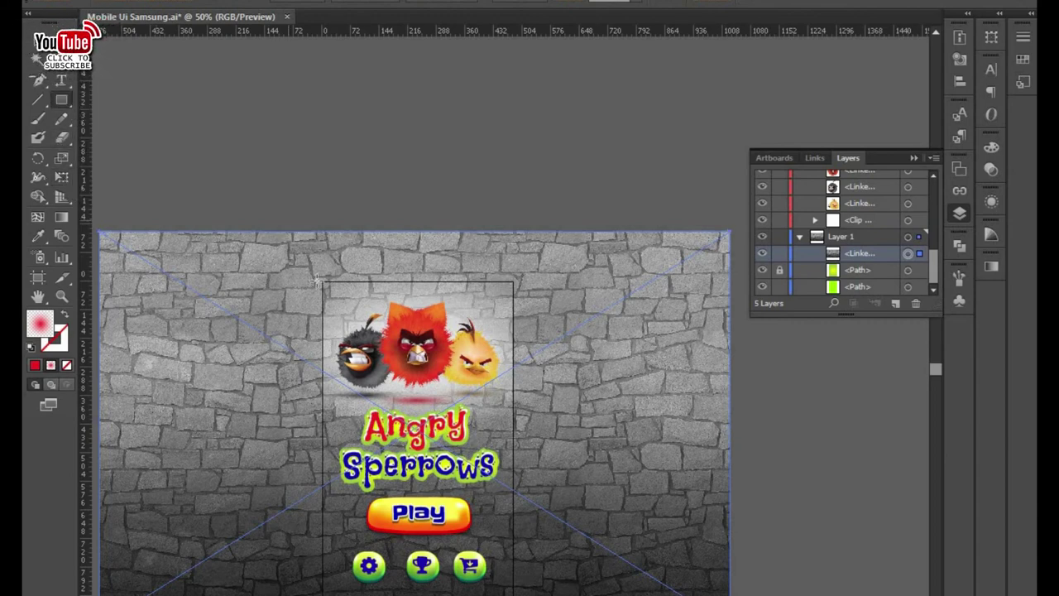
left_click_drag(321, 279, 513, 593)
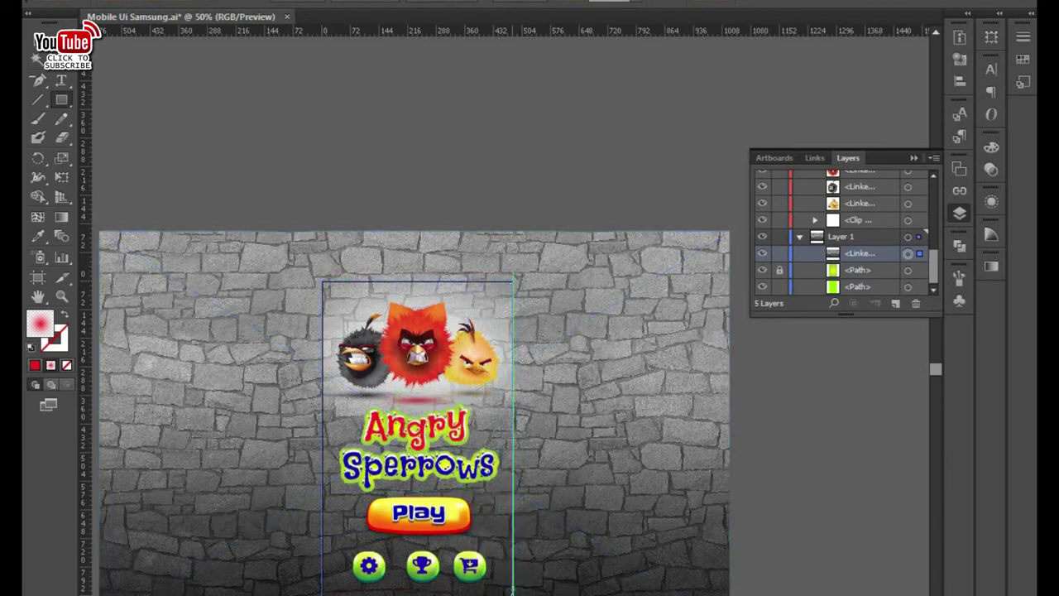
left_click_drag(513, 592, 513, 593)
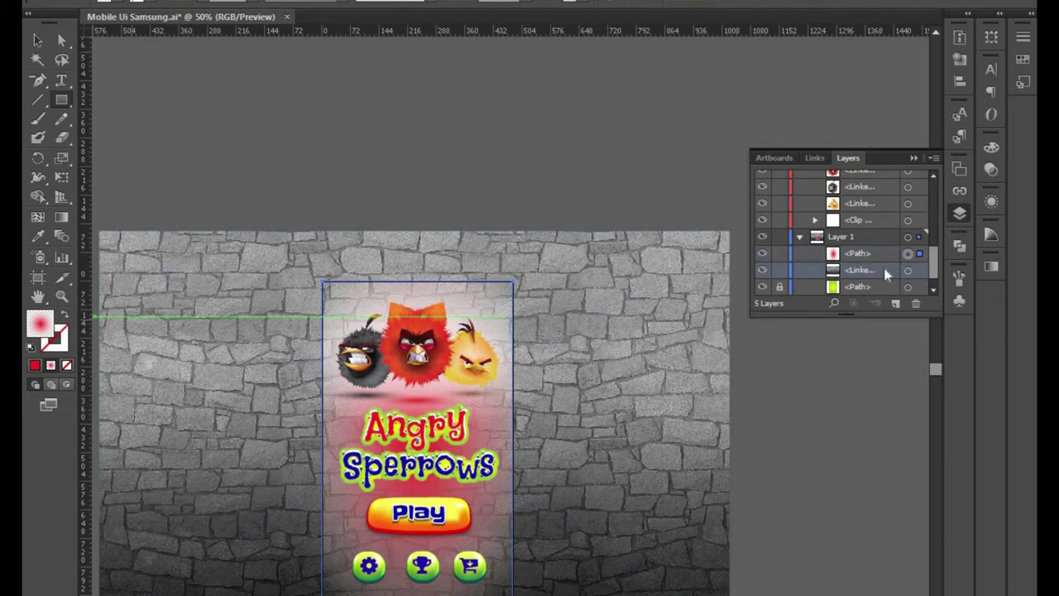
left_click(991, 169)
Blend the pink glow over the artboard with Screen mode, after trying Multiply.
left_click(842, 157)
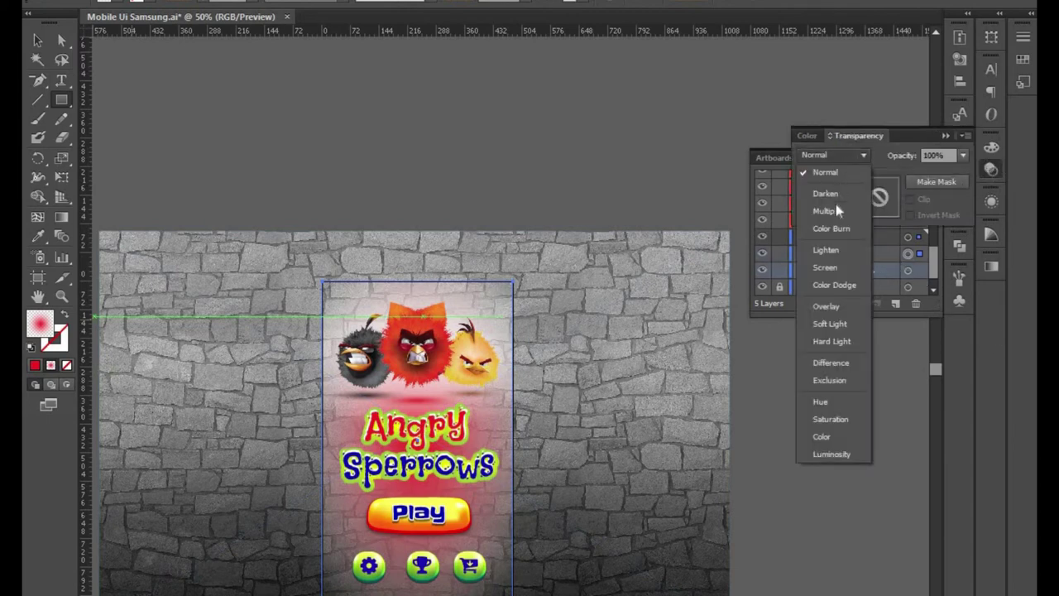
left_click(833, 211)
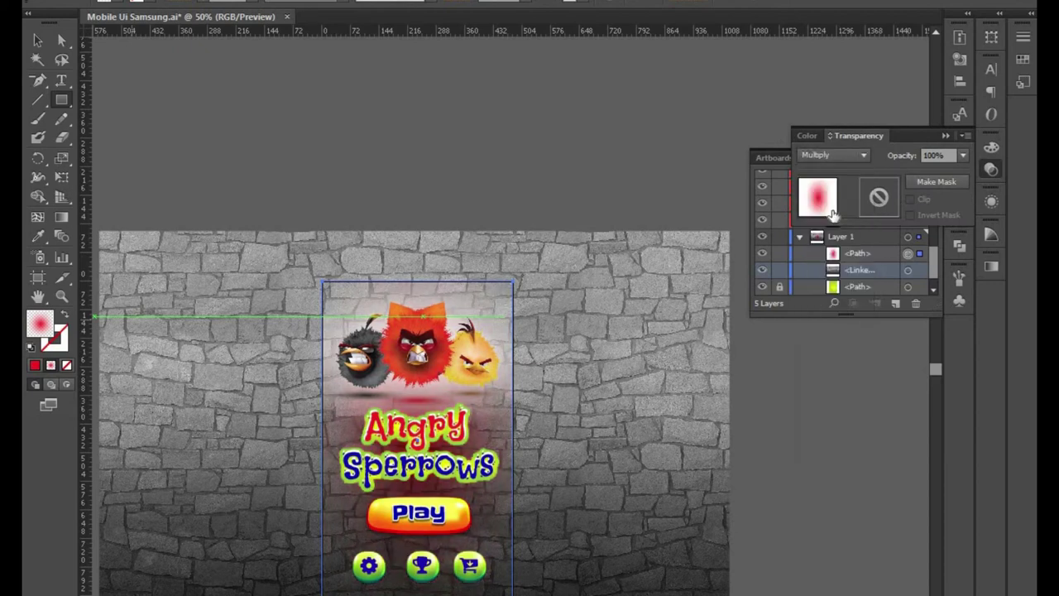
left_click(839, 156)
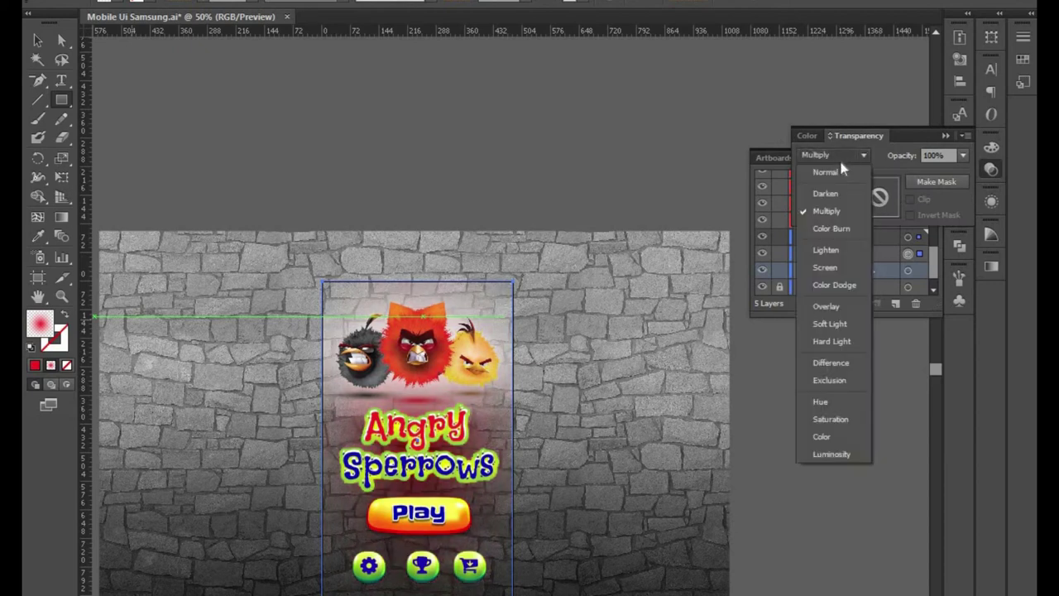
left_click(828, 267)
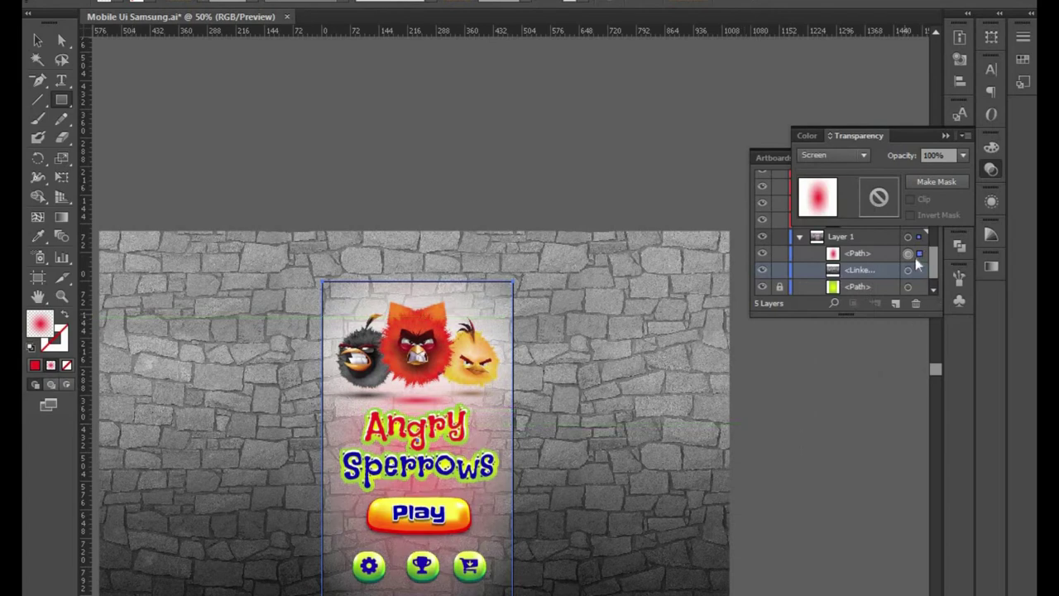
Select the <Path> frame and linked stone texture layers together in Layers.
left_click(779, 270)
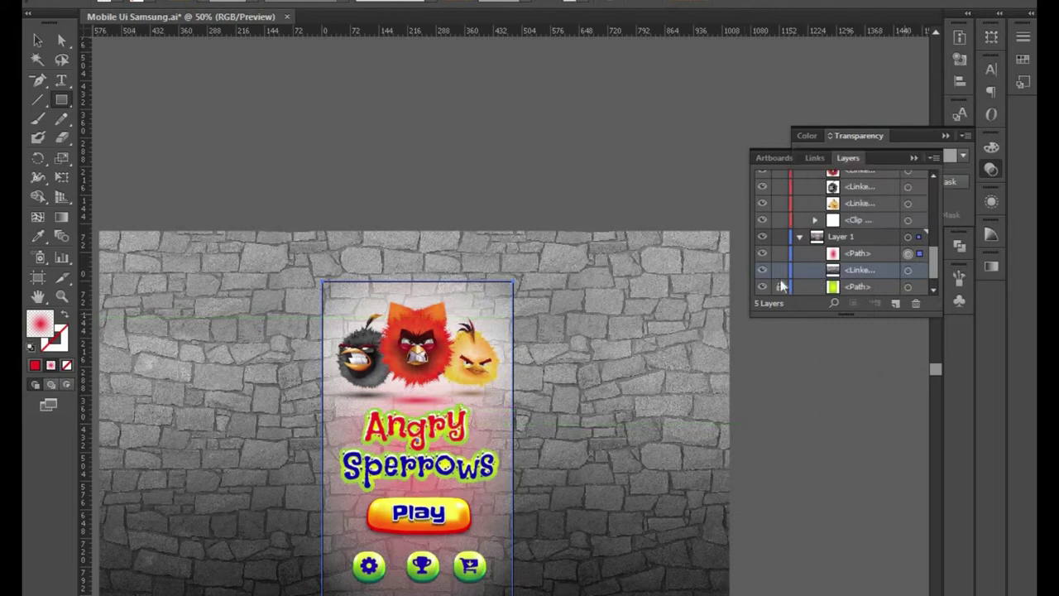
left_click(781, 254)
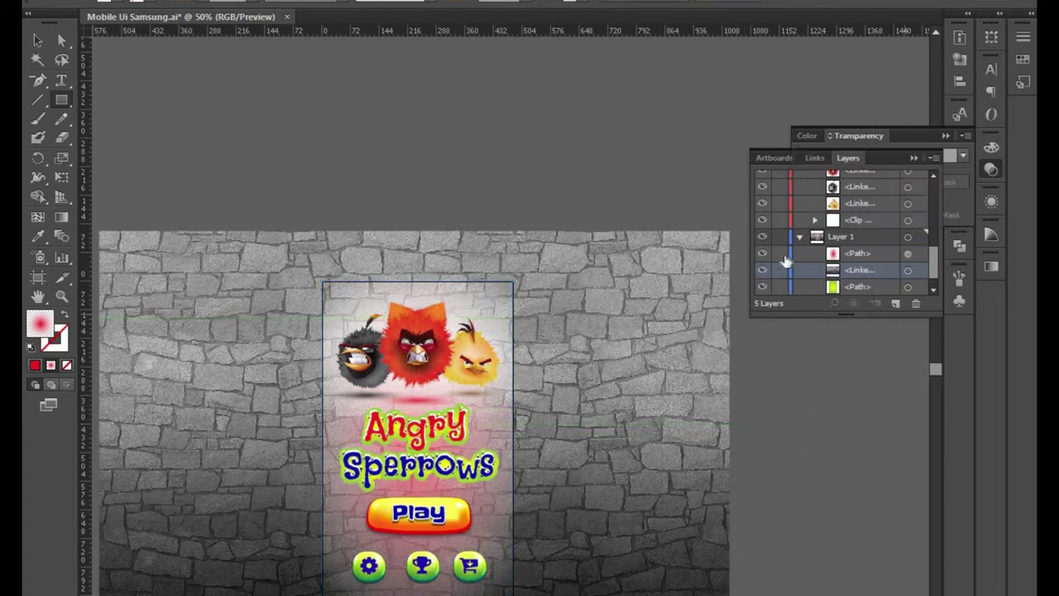
left_click(854, 254)
left_click(873, 270, "shift")
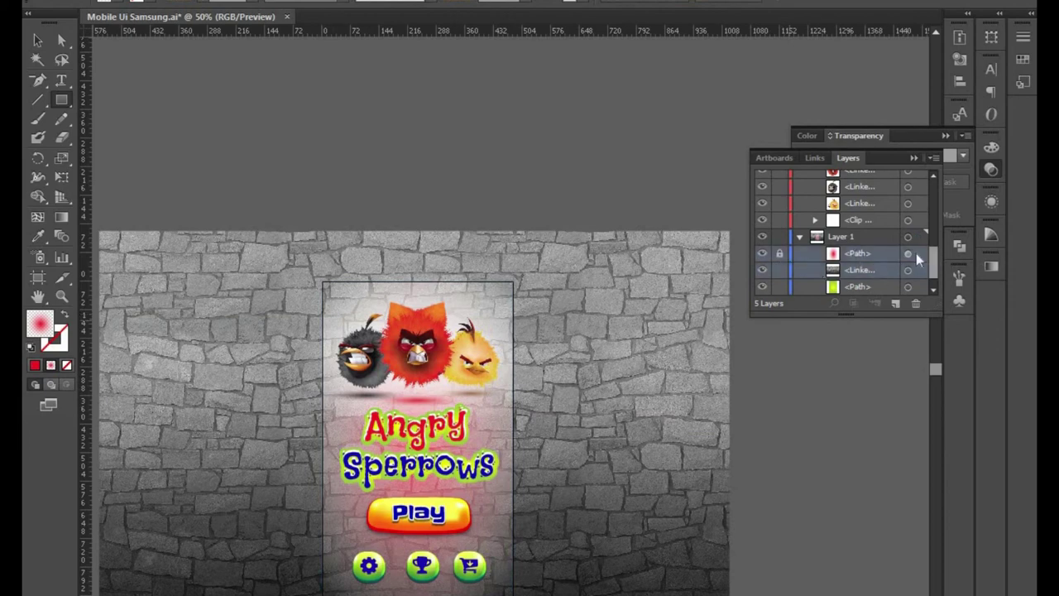
left_click(780, 254)
left_click(908, 269, "shift")
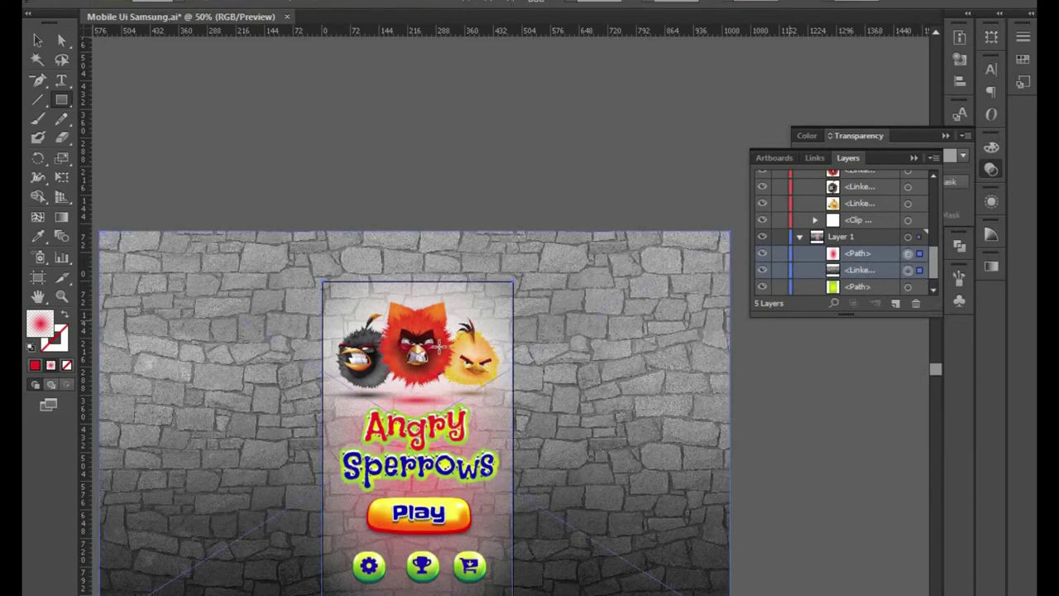
right_click(495, 295)
Clip the stone texture to the artboard shape and set the clip group to Multiply.
left_click(565, 388)
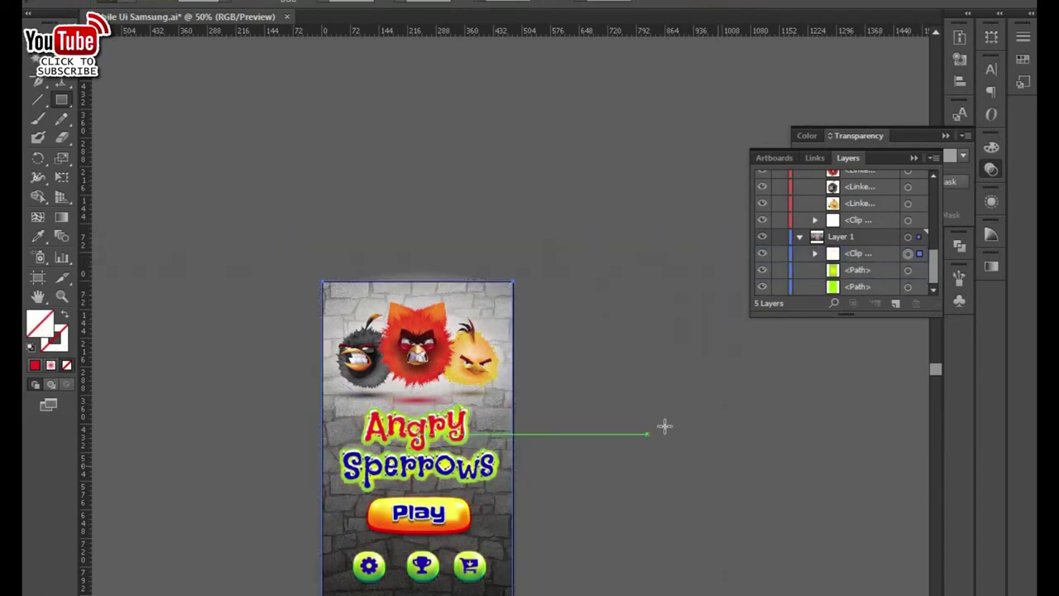
left_click(884, 256)
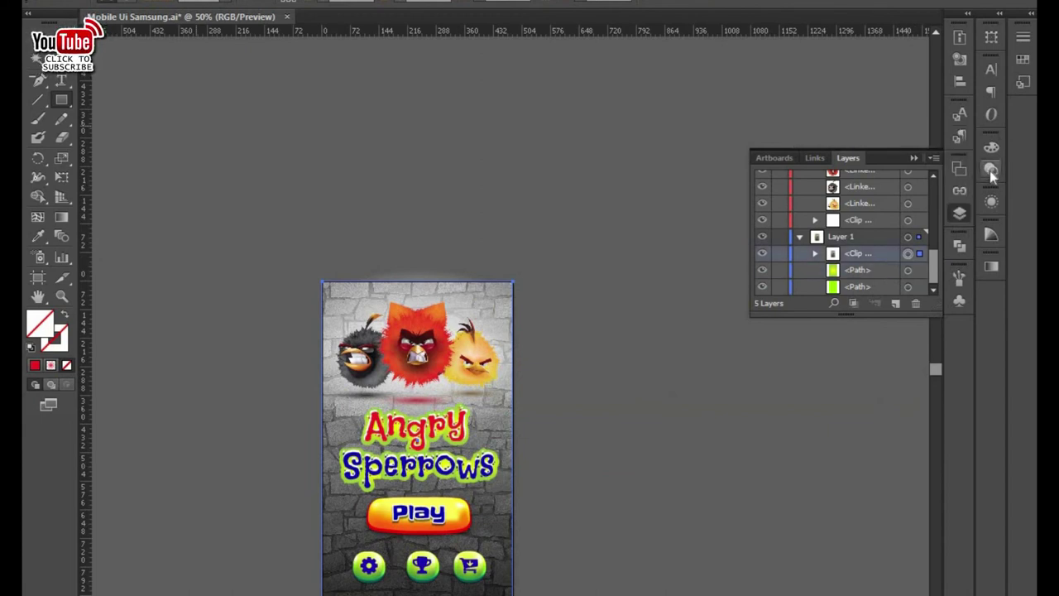
left_click(989, 170)
left_click(851, 157)
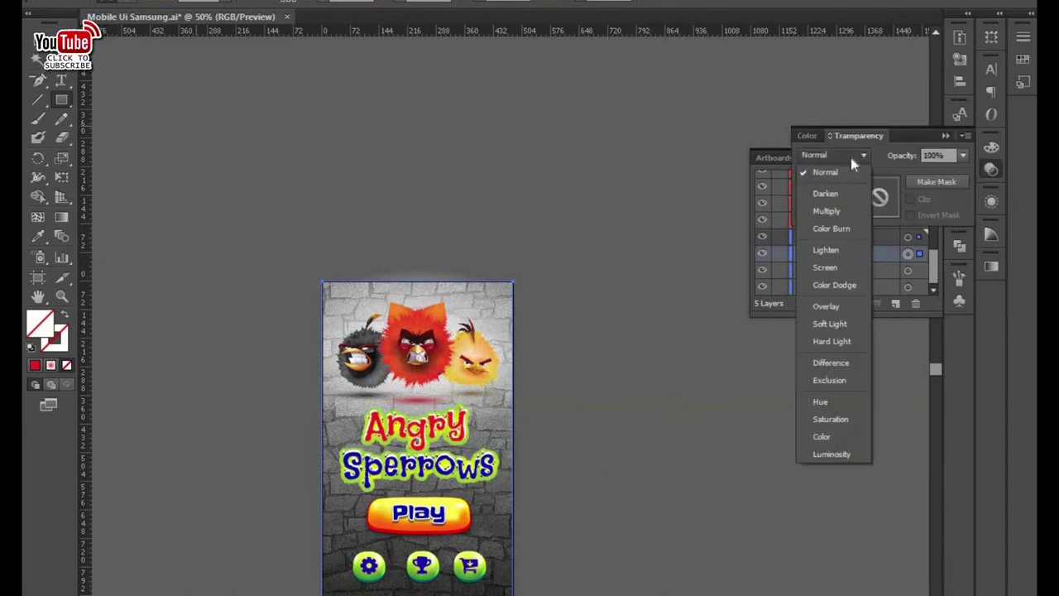
left_click(835, 211)
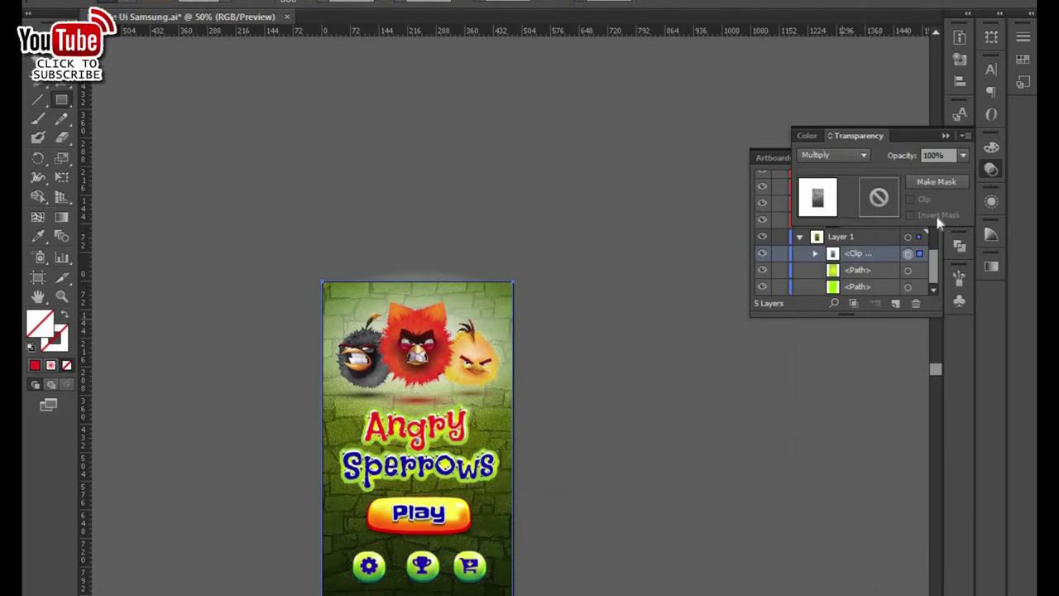
Set the clipped texture's opacity to 50%, after trying 30% and 40%.
left_click(963, 155)
left_click(982, 226)
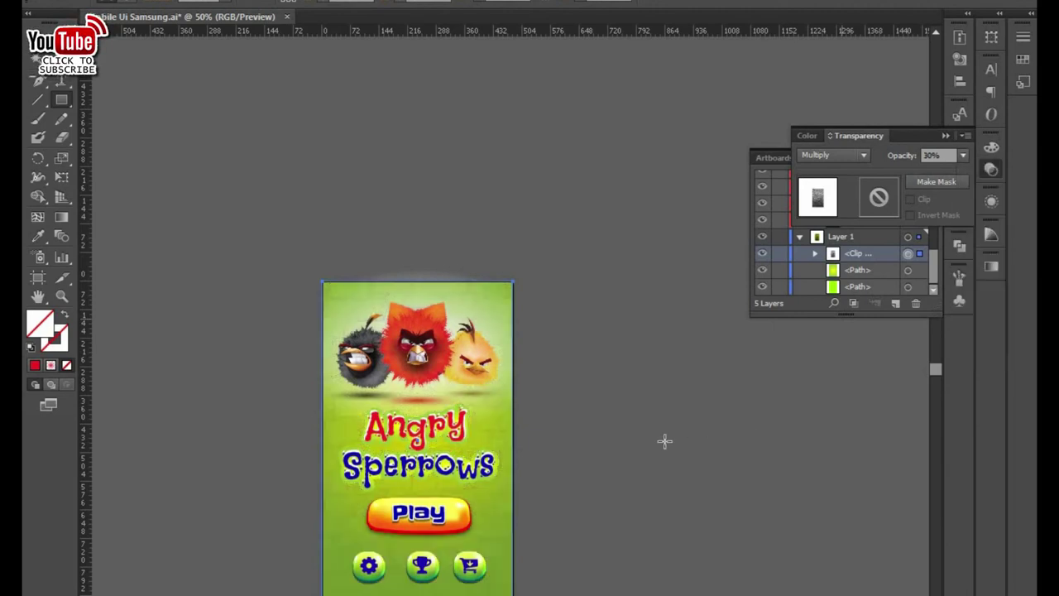
left_click(991, 171)
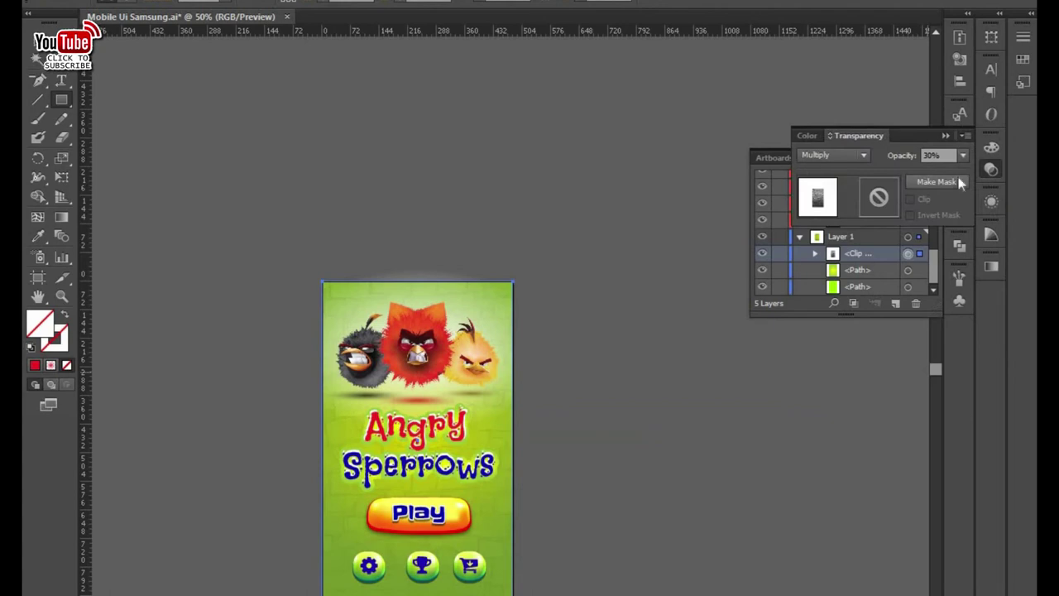
left_click(963, 156)
left_click(982, 242)
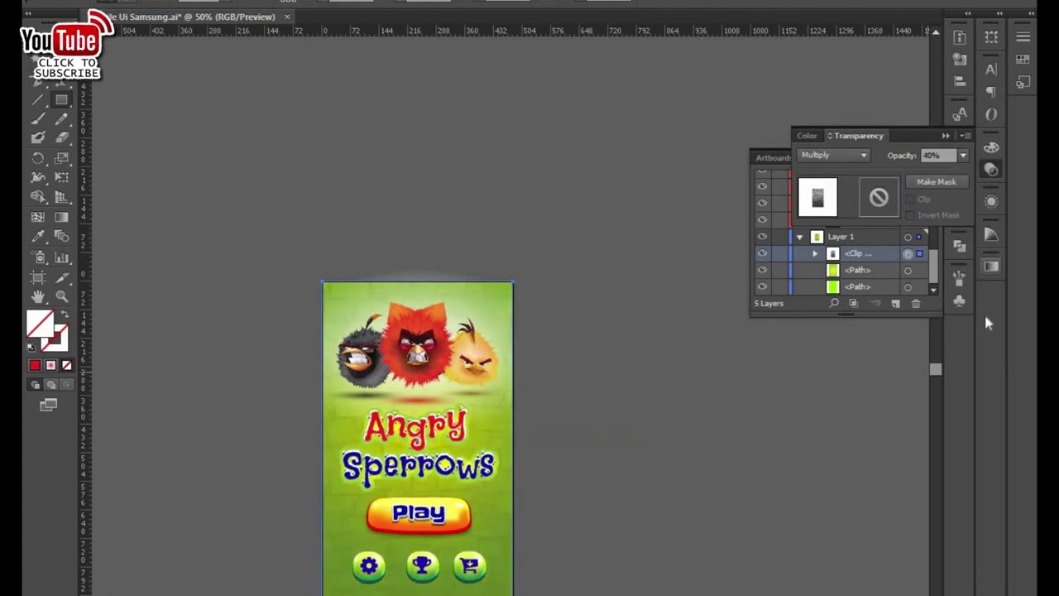
left_click(988, 176)
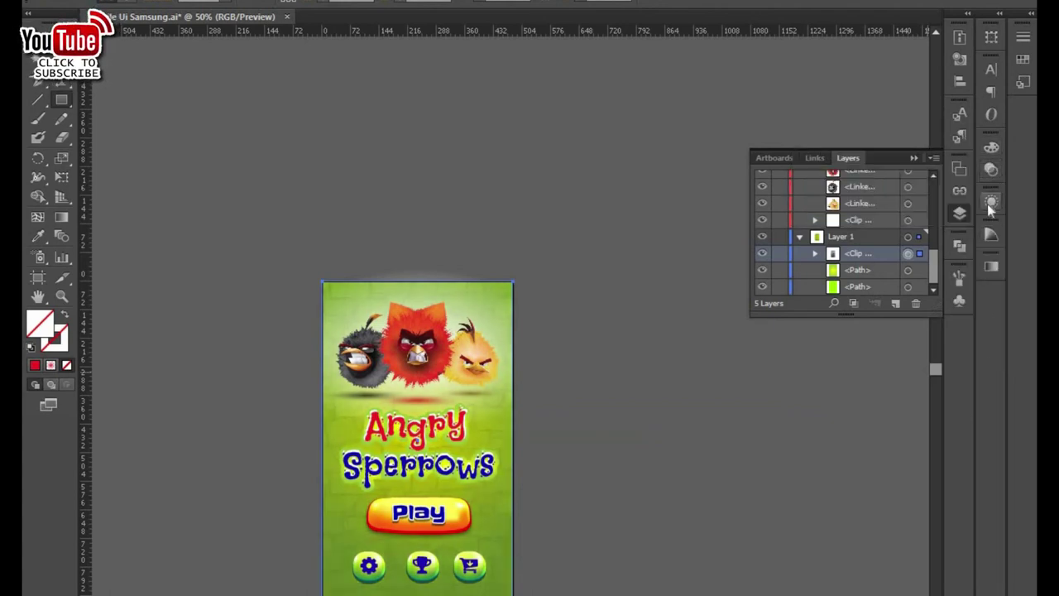
left_click(990, 170)
left_click(990, 169)
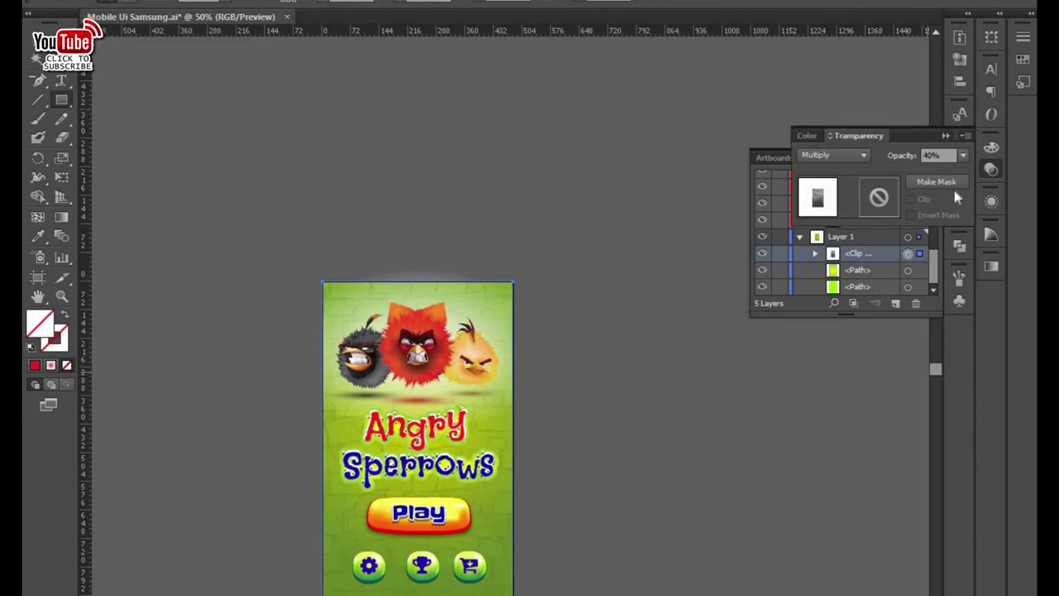
left_click(962, 155)
left_click(981, 260)
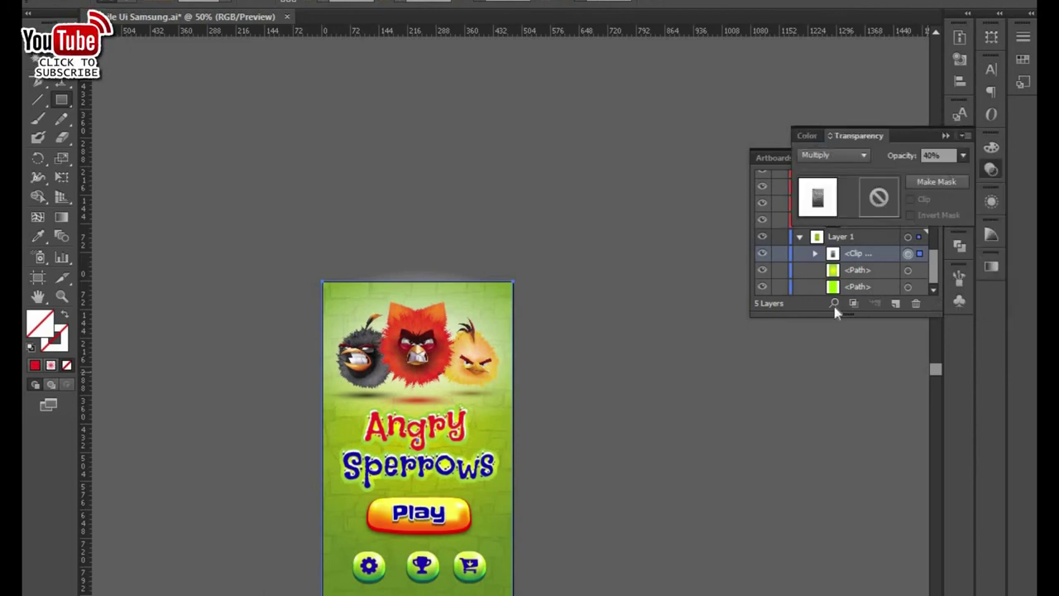
type("50")
Hide one lime background layer and zoom to view the whole artboard.
left_click(184, 142)
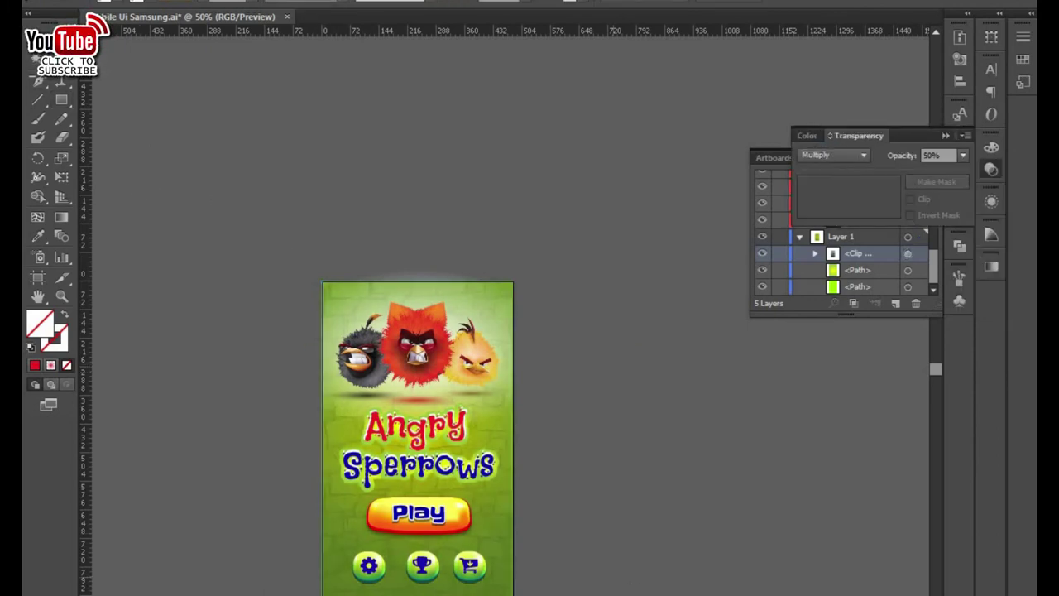
key("ctrl+1")
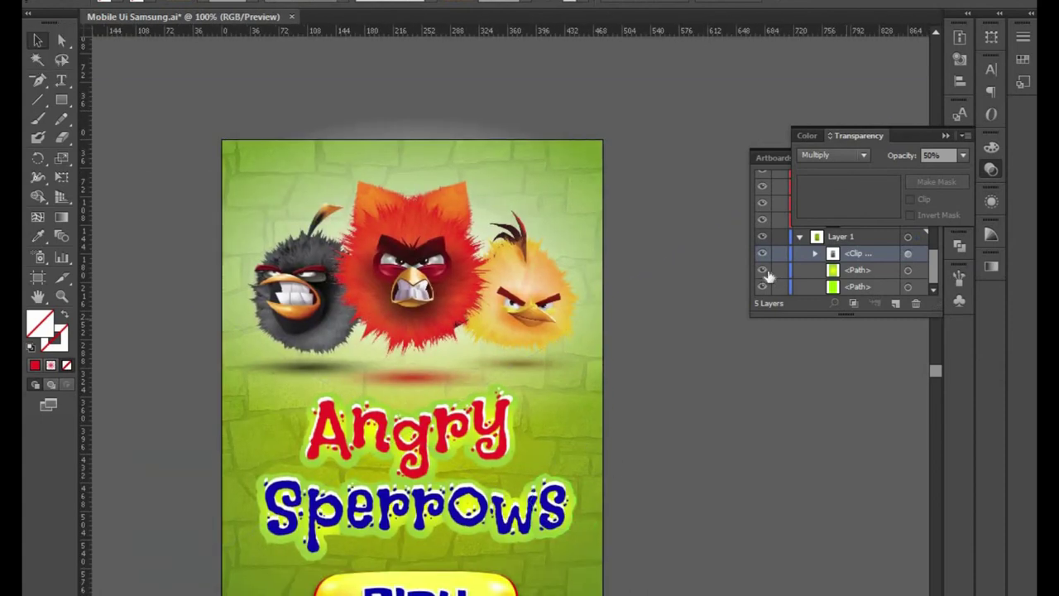
left_click(765, 272)
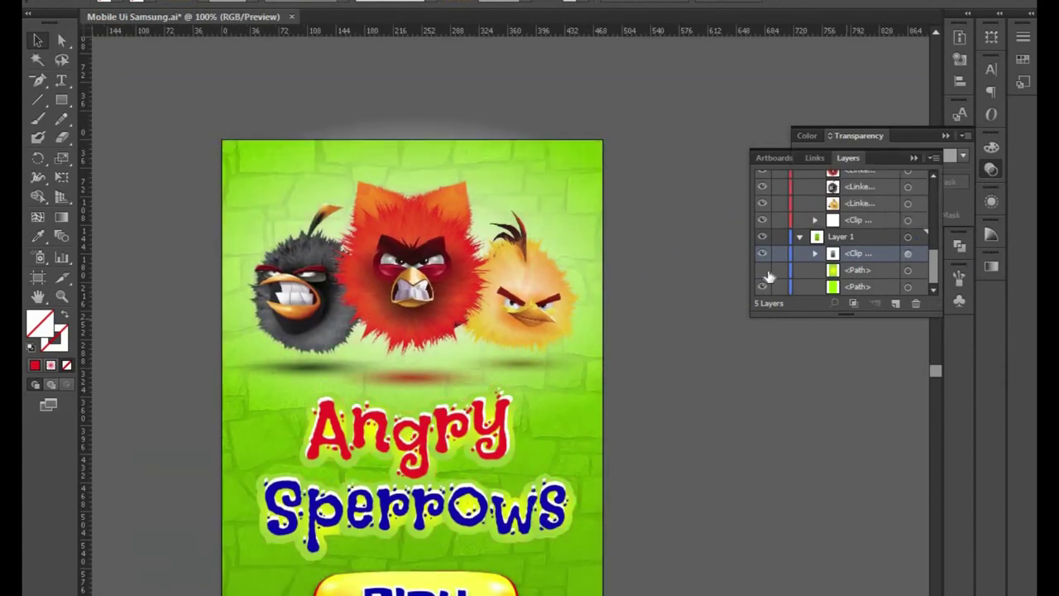
key("ctrl+minus")
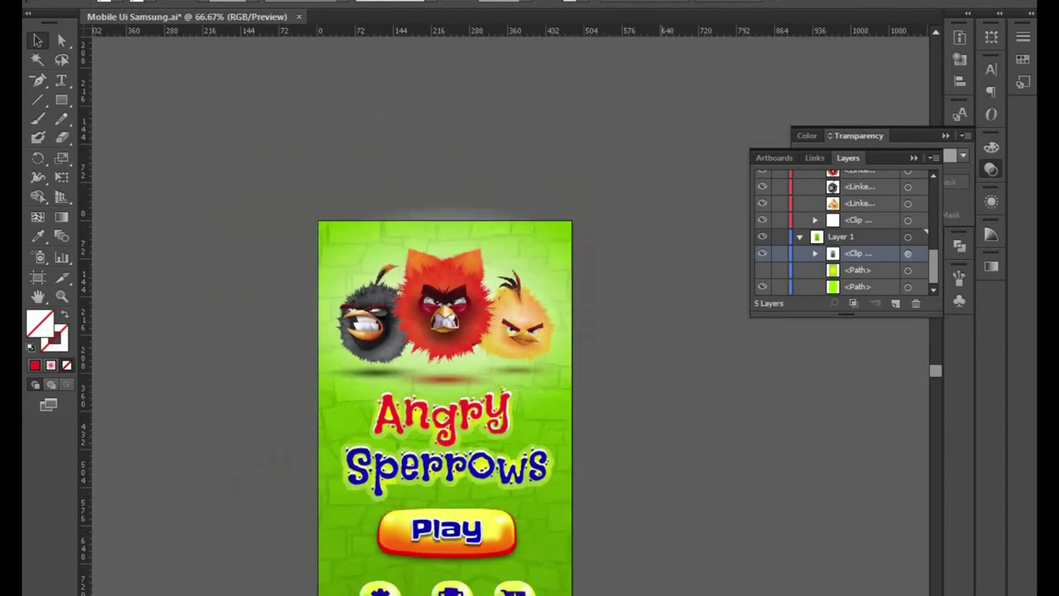
key("ctrl+minus")
key("ctrl+plus")
key("ctrl+semicolon")
scroll(429, 293, "down", 2)
left_click(429, 298)
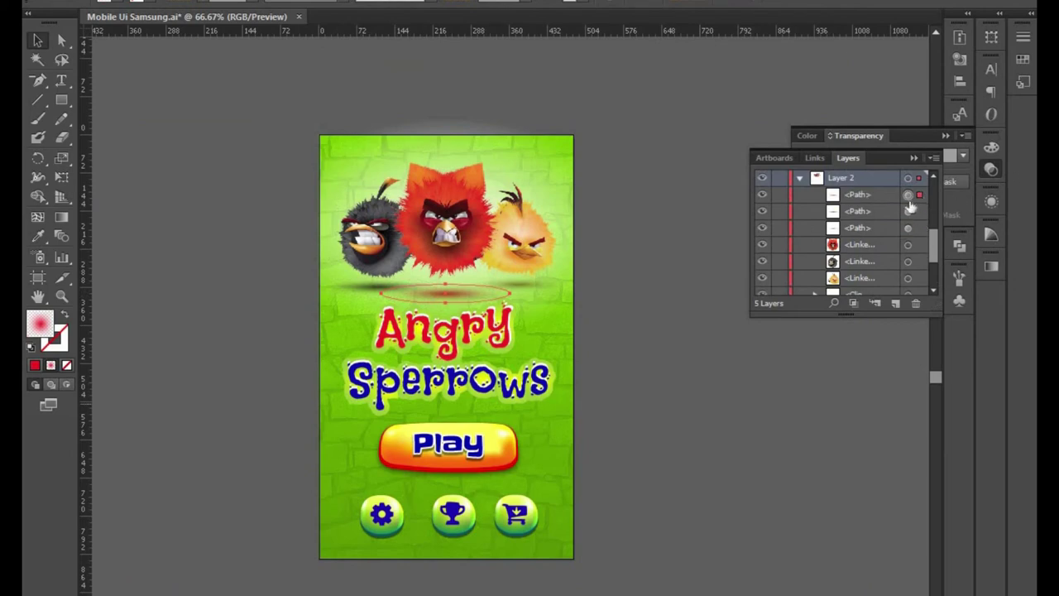
Soften the red shadow ellipse under the birds by lowering its opacity to 80%.
left_click(860, 195)
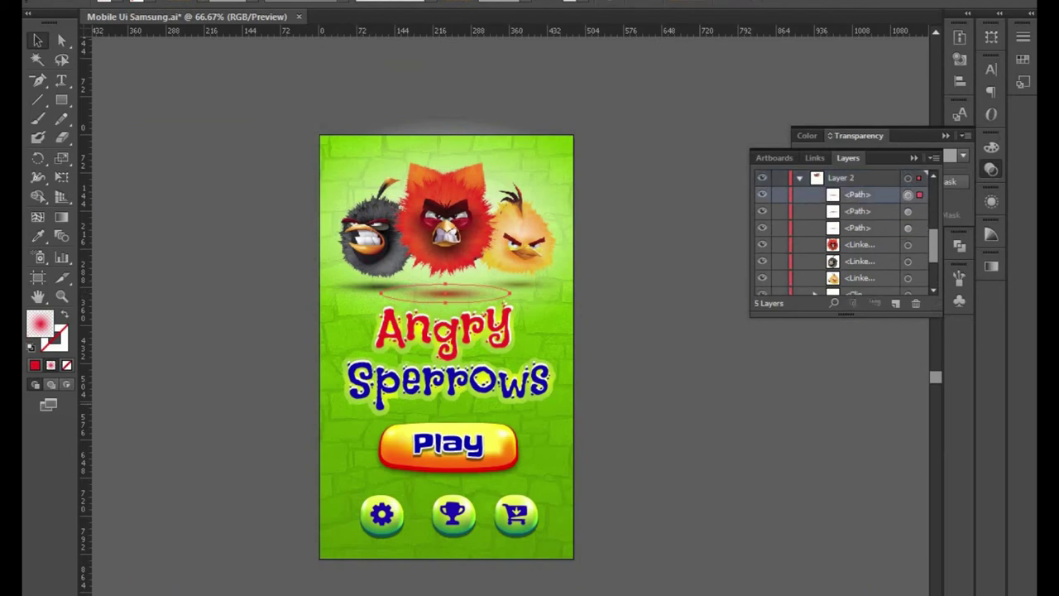
left_click(993, 172)
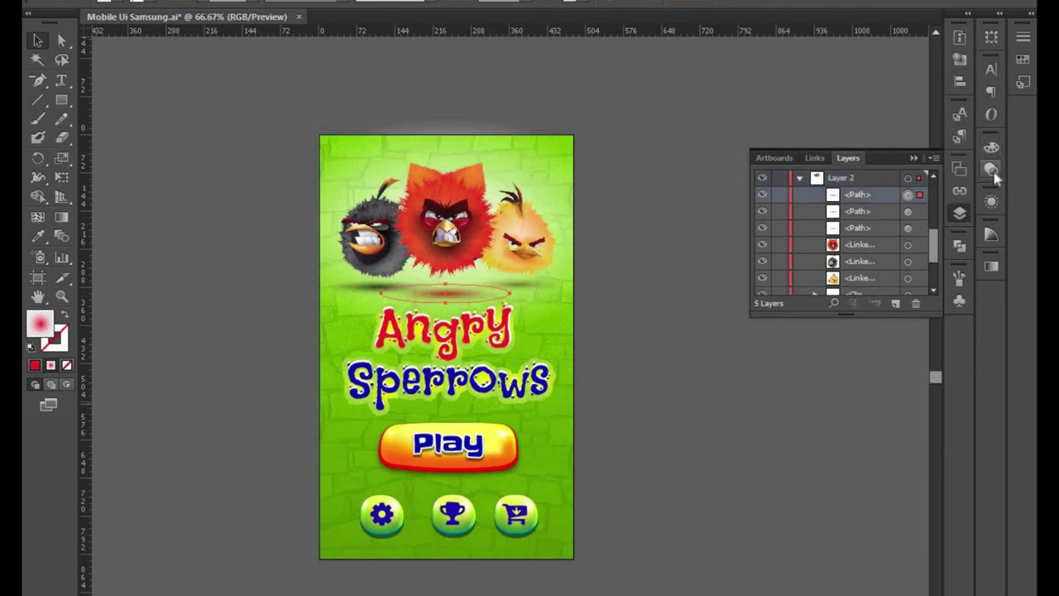
left_click(963, 156)
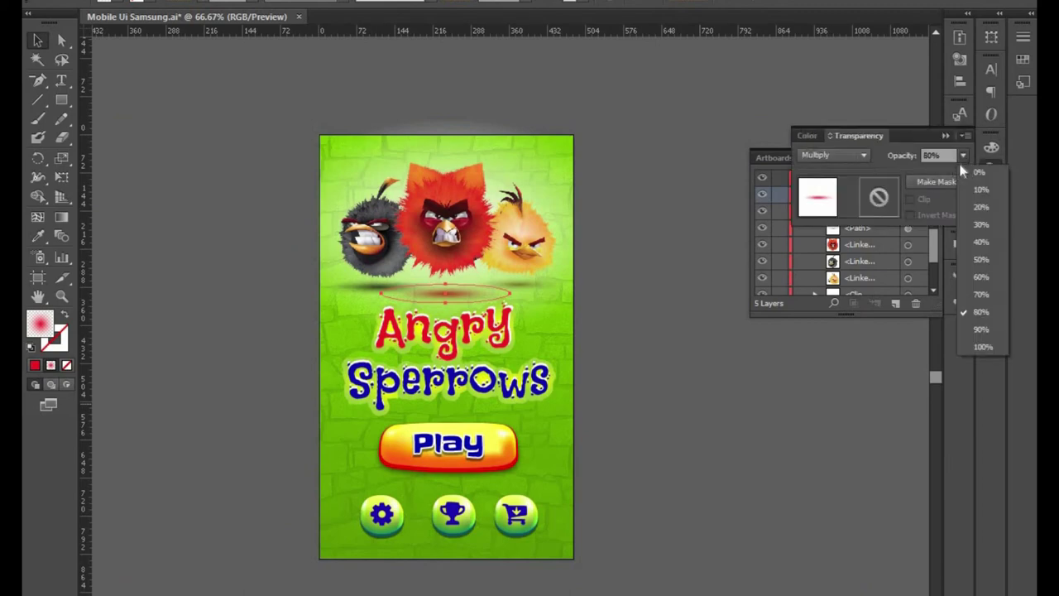
left_click(981, 295)
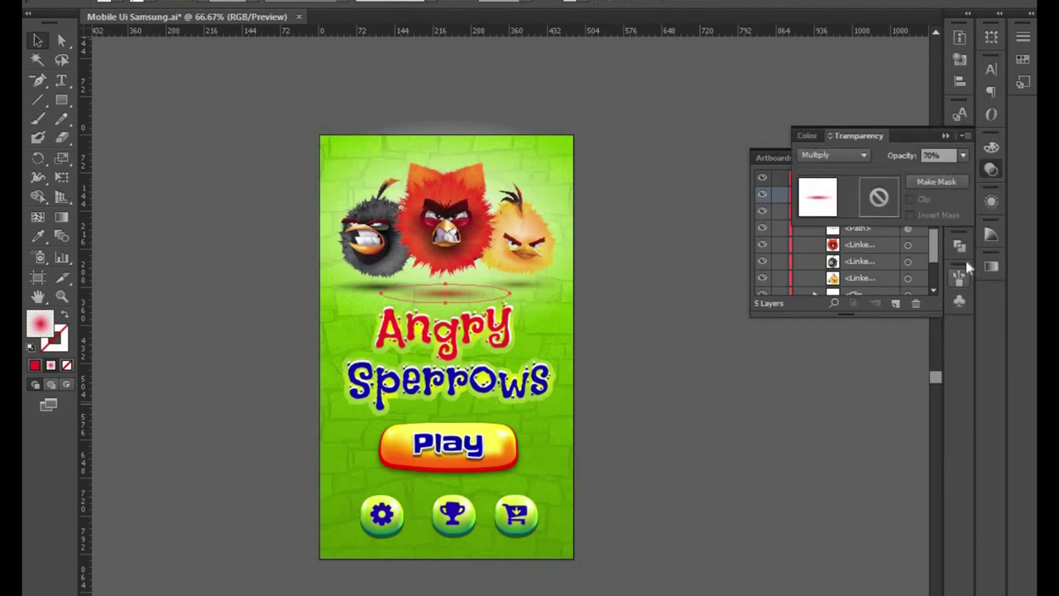
left_click(991, 170)
left_click(991, 169)
left_click(963, 156)
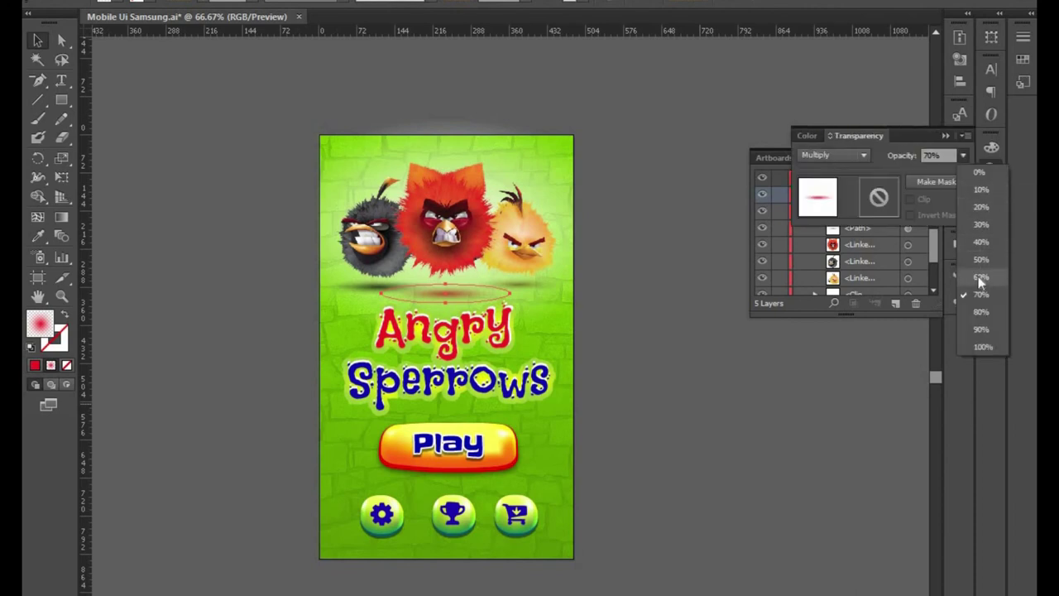
left_click(981, 277)
left_click(681, 512)
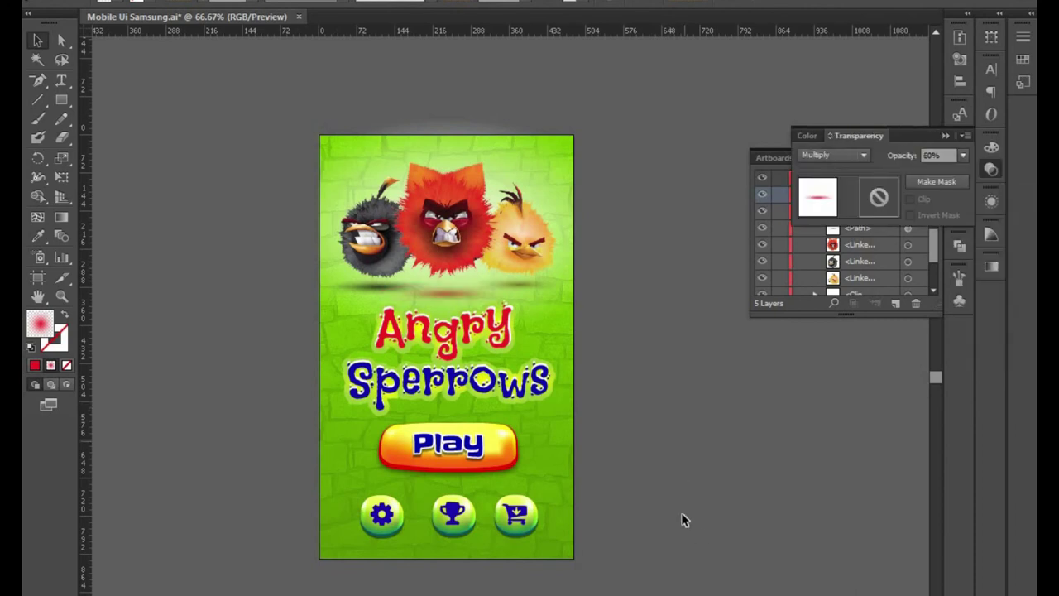
left_click(375, 283)
left_click(964, 156)
left_click(976, 272)
Alt-drag a copy of the shadow beneath the yellow bird and set it to 70% opacity.
left_click_drag(381, 286, 529, 291)
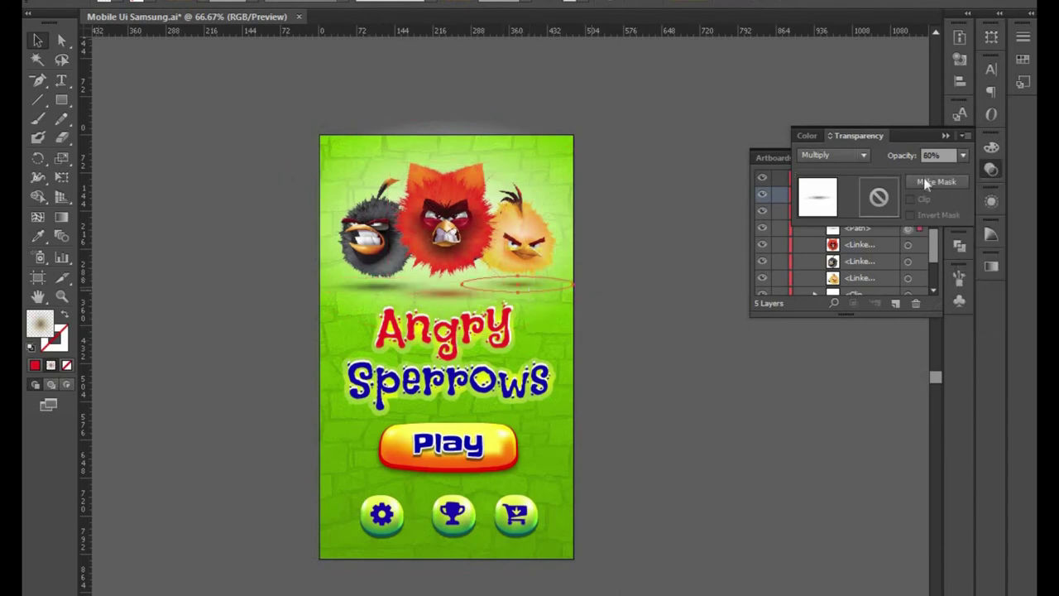
left_click(962, 156)
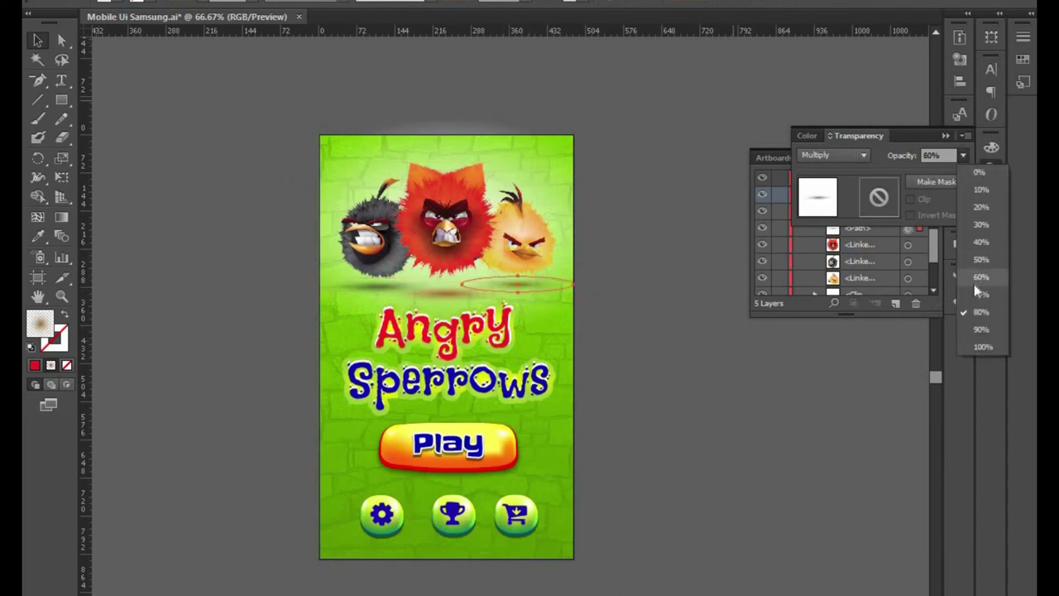
left_click(979, 294)
left_click(711, 502)
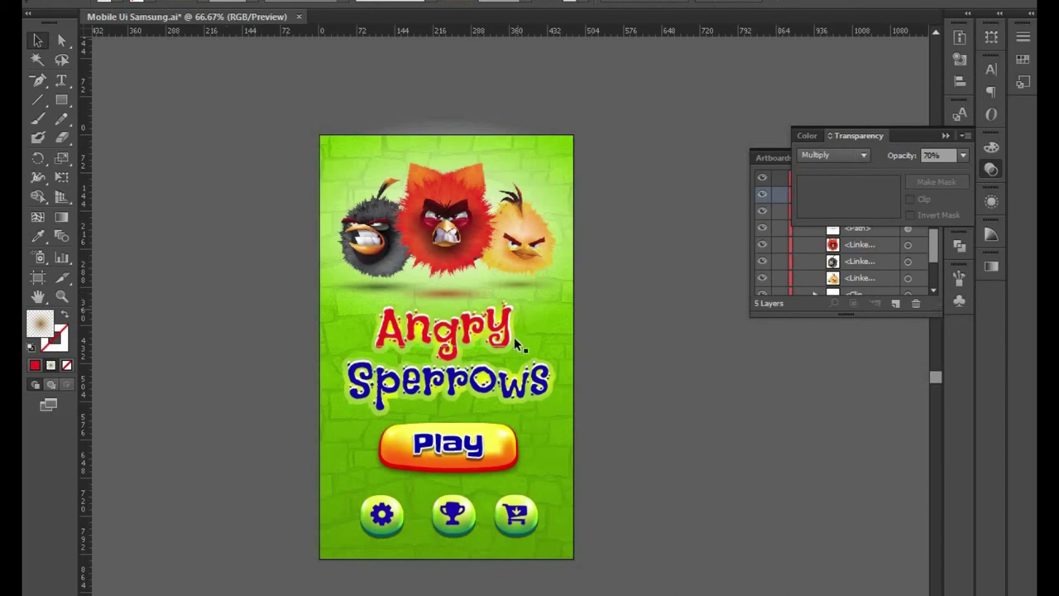
Unlock Layer 4 and all its sublayers from the lock column.
left_click(568, 339)
scroll(790, 273, "down", 3)
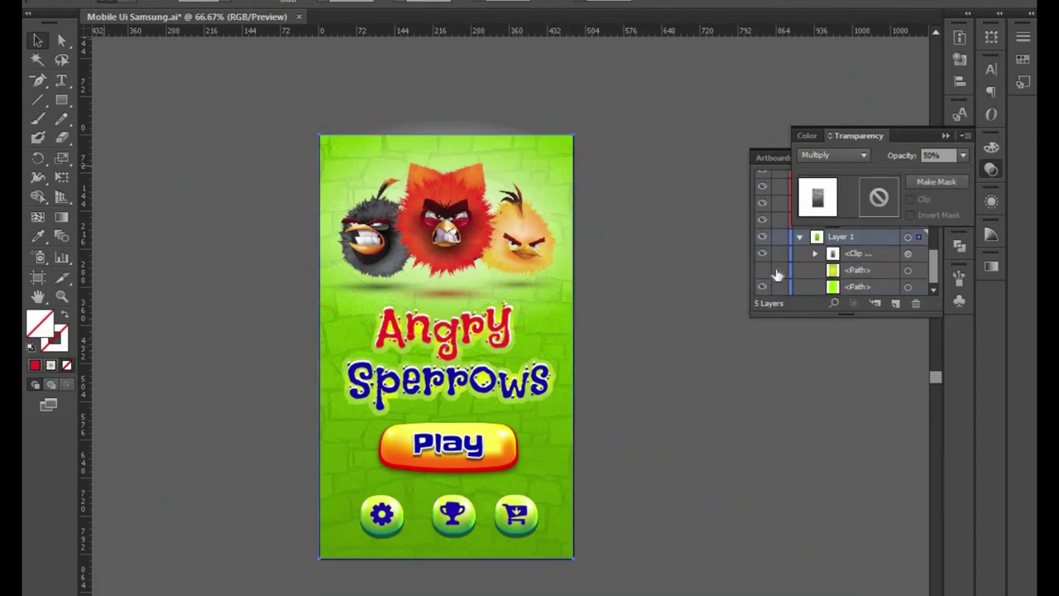
left_click(762, 279)
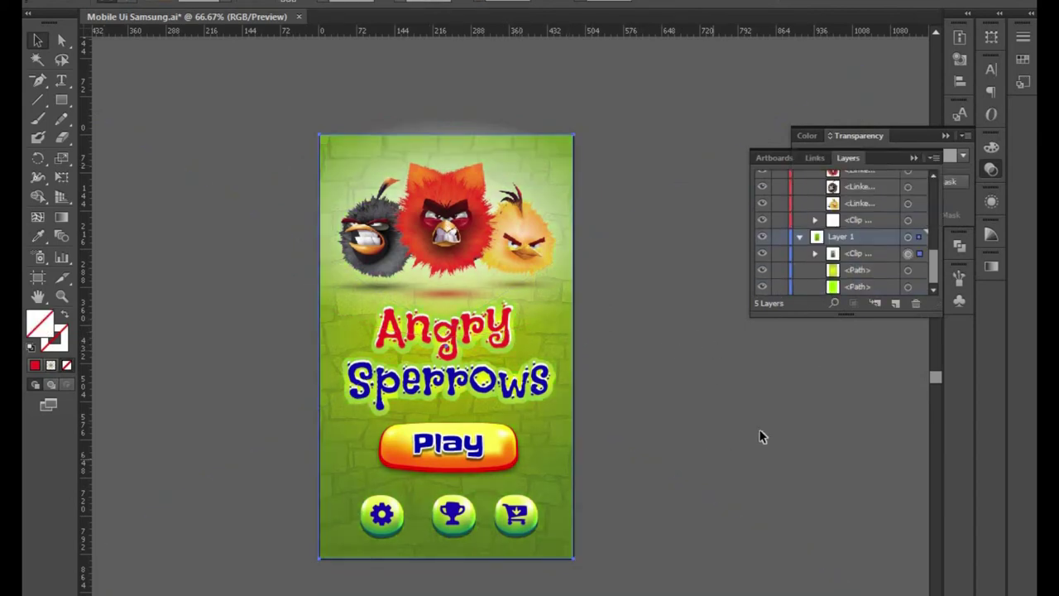
left_click(725, 417)
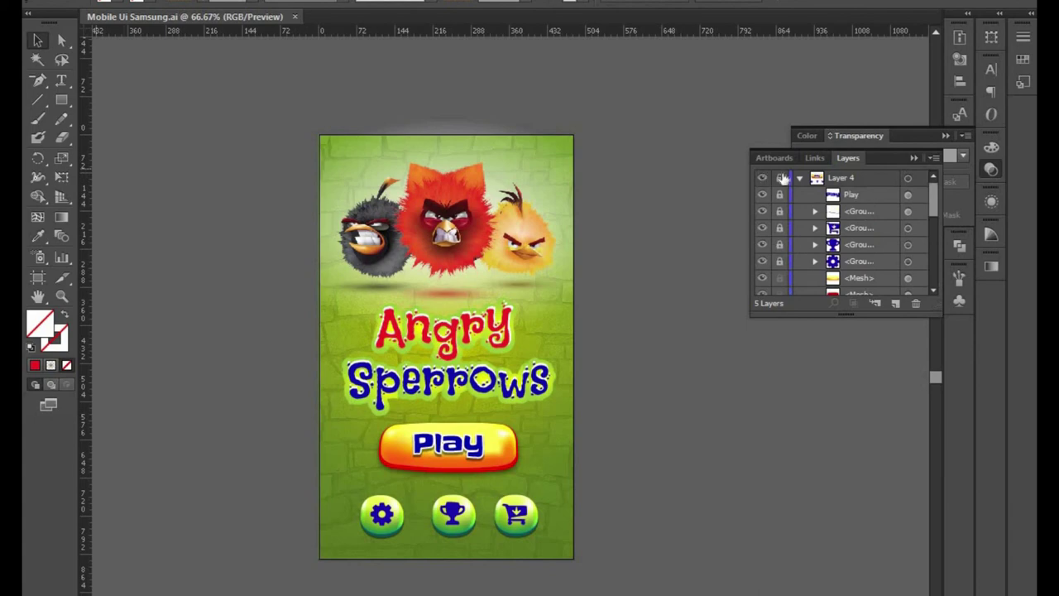
left_click_drag(783, 177, 780, 272)
Hide and re-show a group inside Layer 4 to identify it.
left_click(799, 178)
scroll(833, 263, "down", 3)
scroll(833, 263, "up", 3)
left_click(854, 212)
left_click(766, 212)
left_click(765, 212)
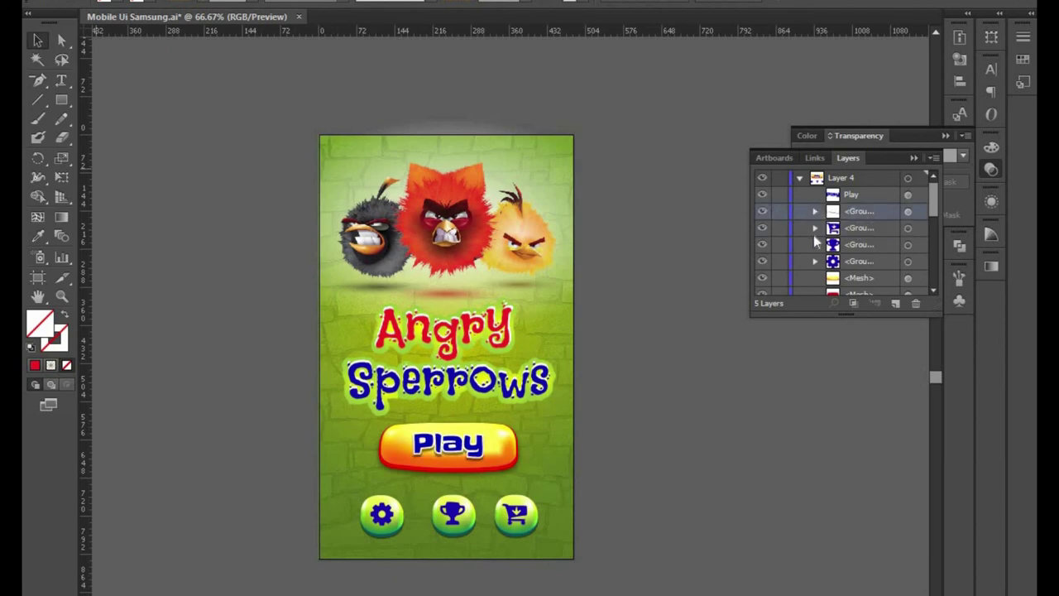
scroll(814, 236, "down", 3)
scroll(814, 236, "down", 5)
scroll(814, 236, "down", 3)
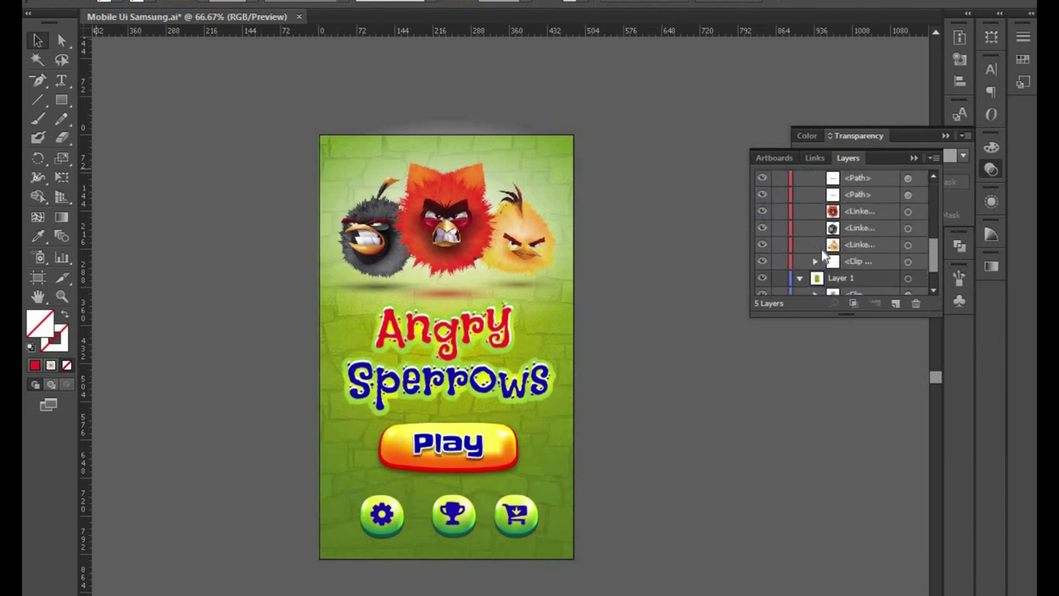
scroll(823, 257, "up", 3)
Try moving a Mesh object below the next Path in Layer 5 copy, then undo it.
left_click(800, 211)
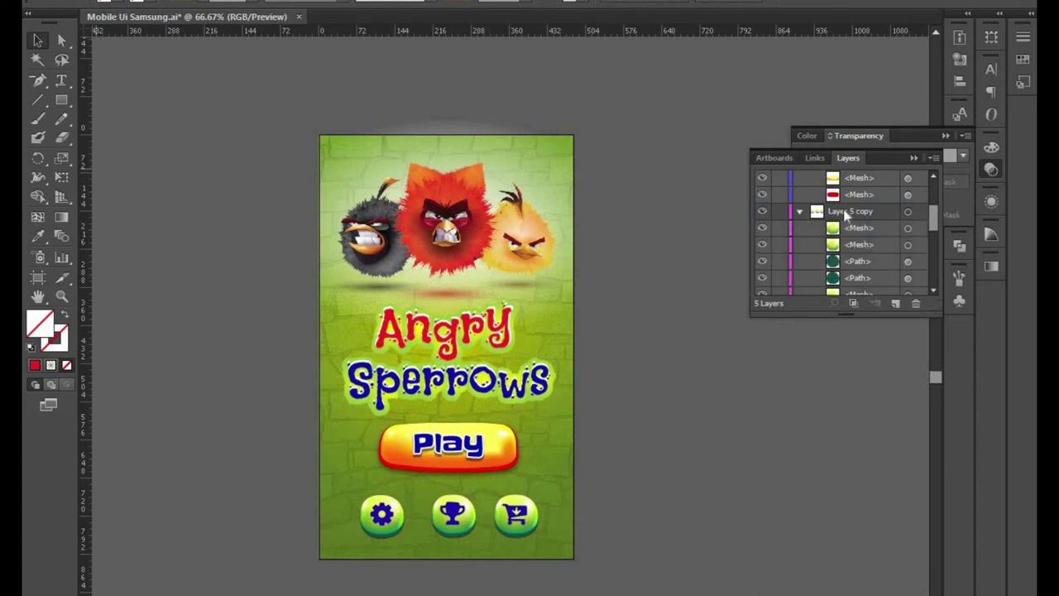
left_click(874, 235)
left_click_drag(887, 224, 883, 261)
left_click(881, 246)
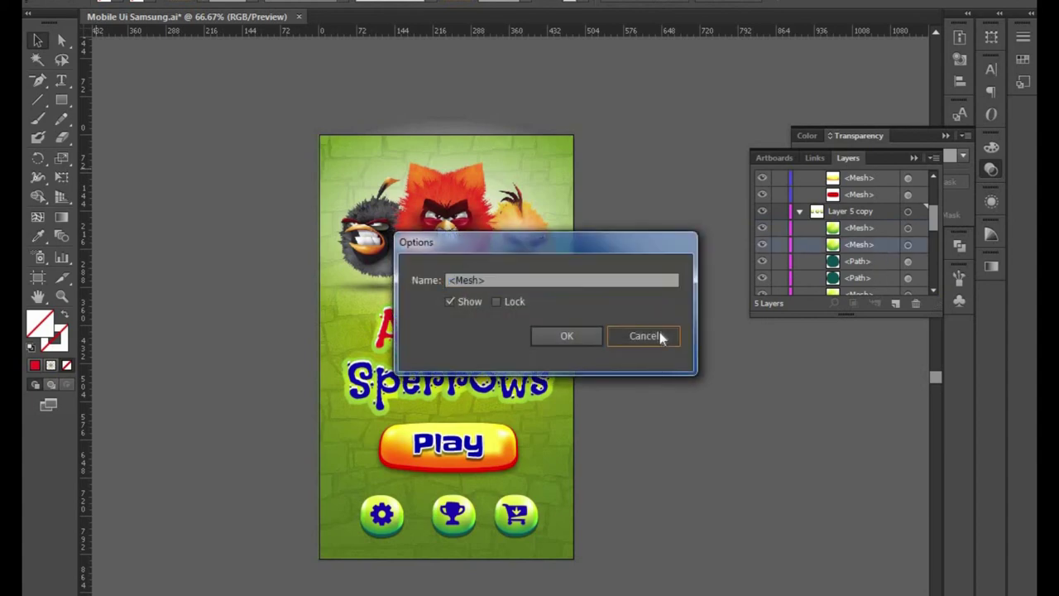
left_click(659, 335)
left_click_drag(880, 245, 880, 273)
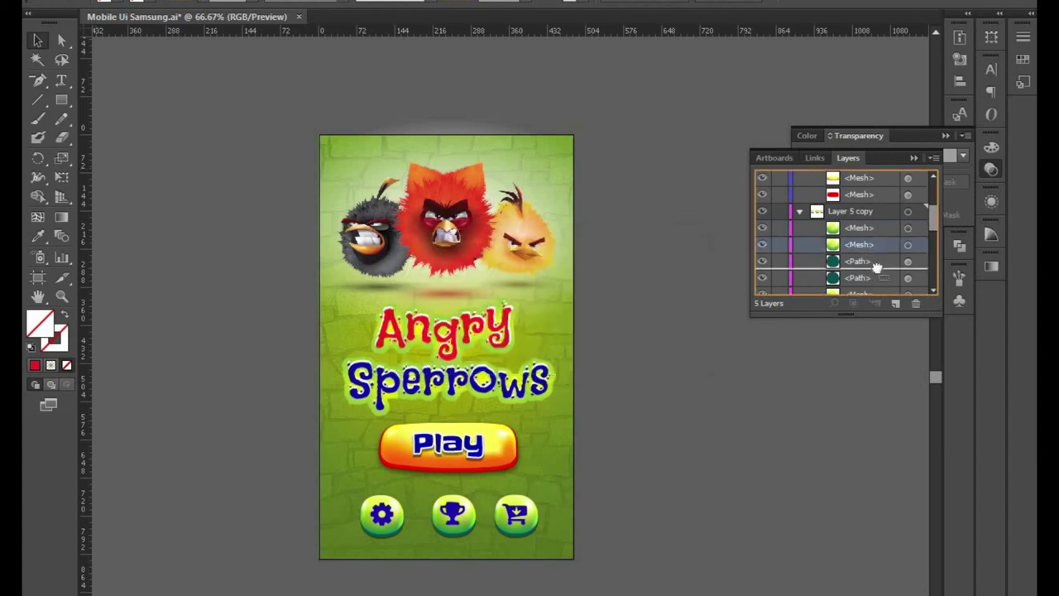
key("ctrl+z")
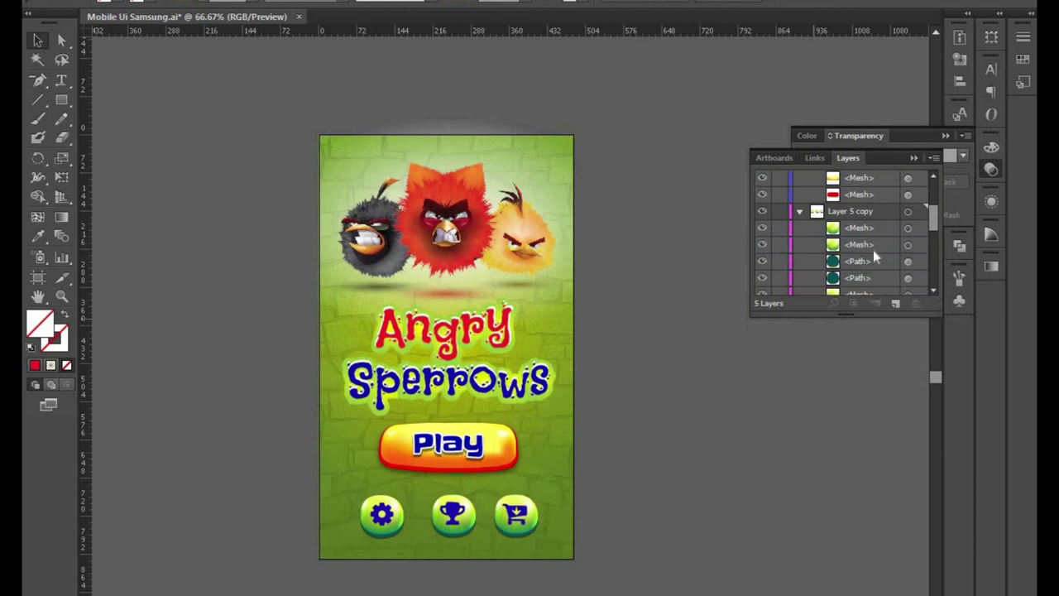
left_click(891, 228)
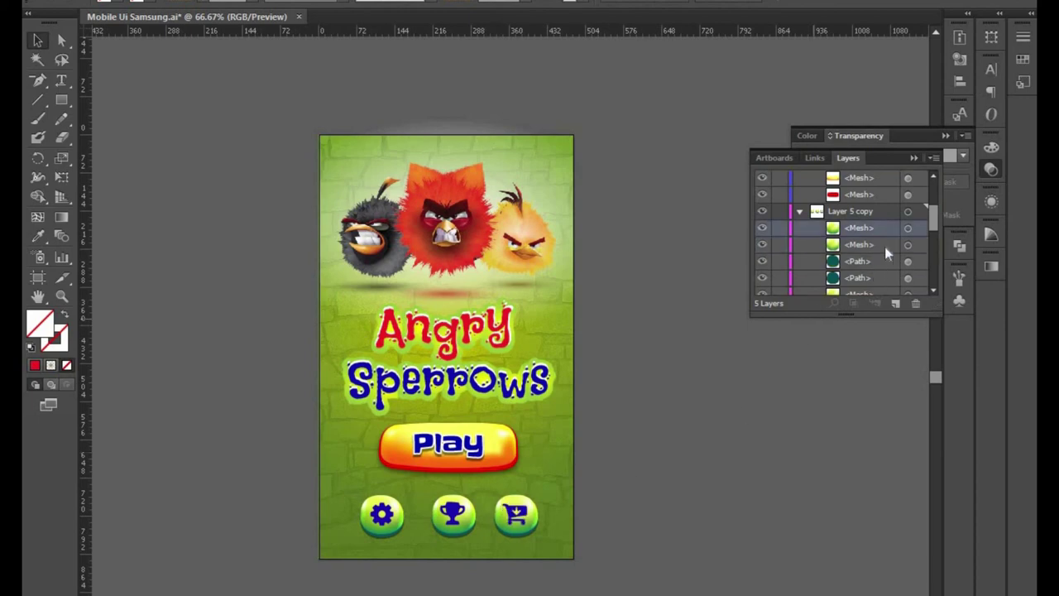
left_click(535, 547)
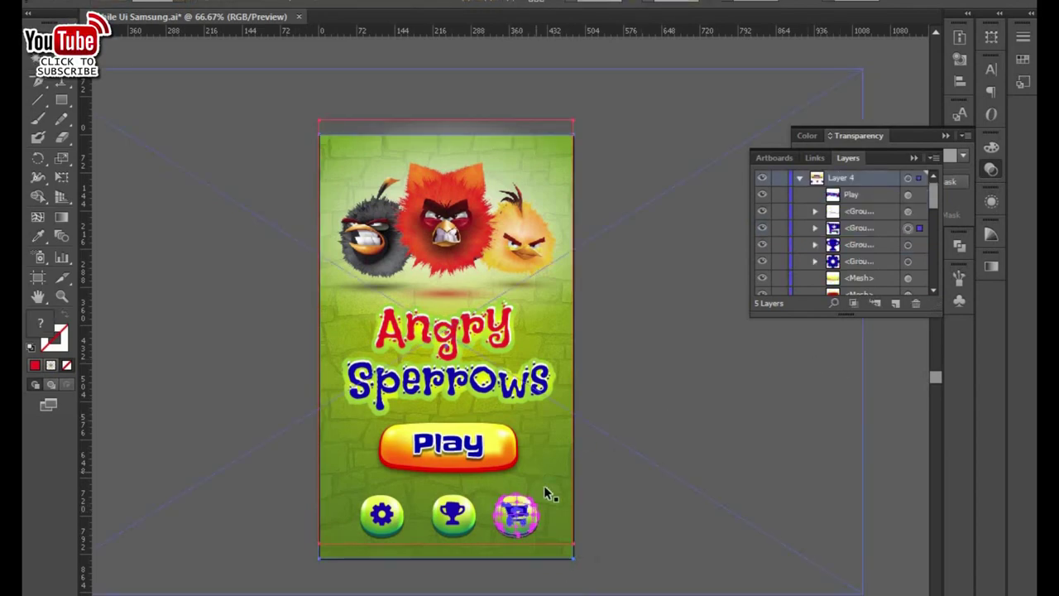
Enter and exit isolation mode on the cart button's clip group.
double_click(562, 544)
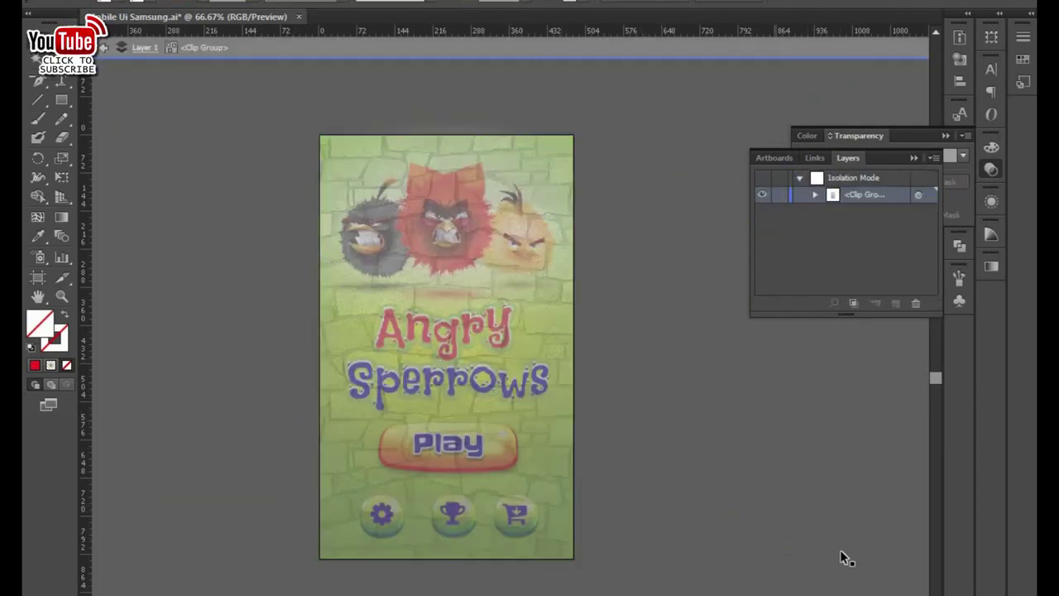
left_click(103, 50)
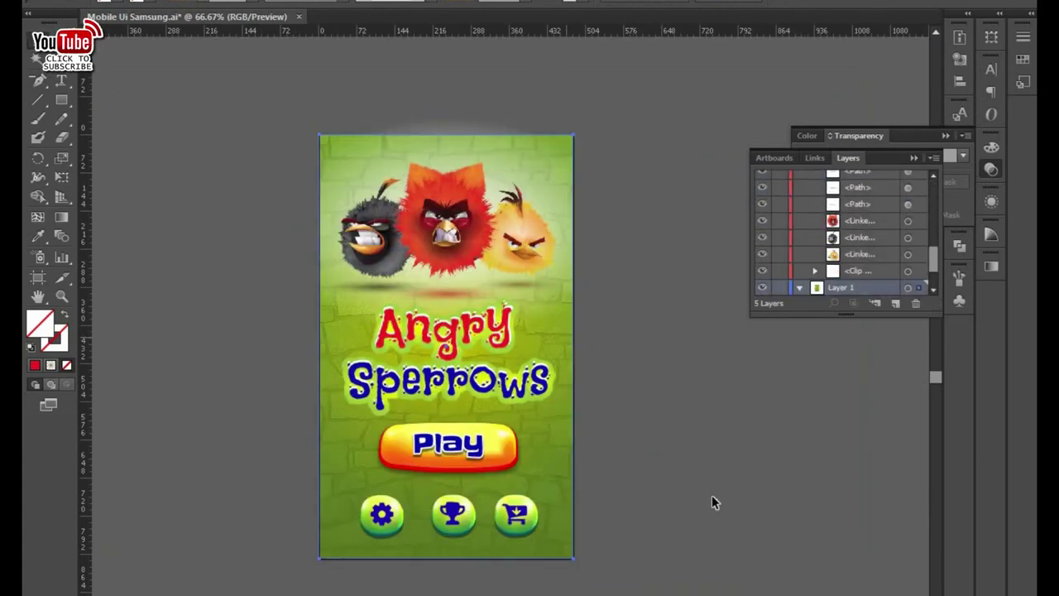
left_click(515, 513)
left_click(553, 593)
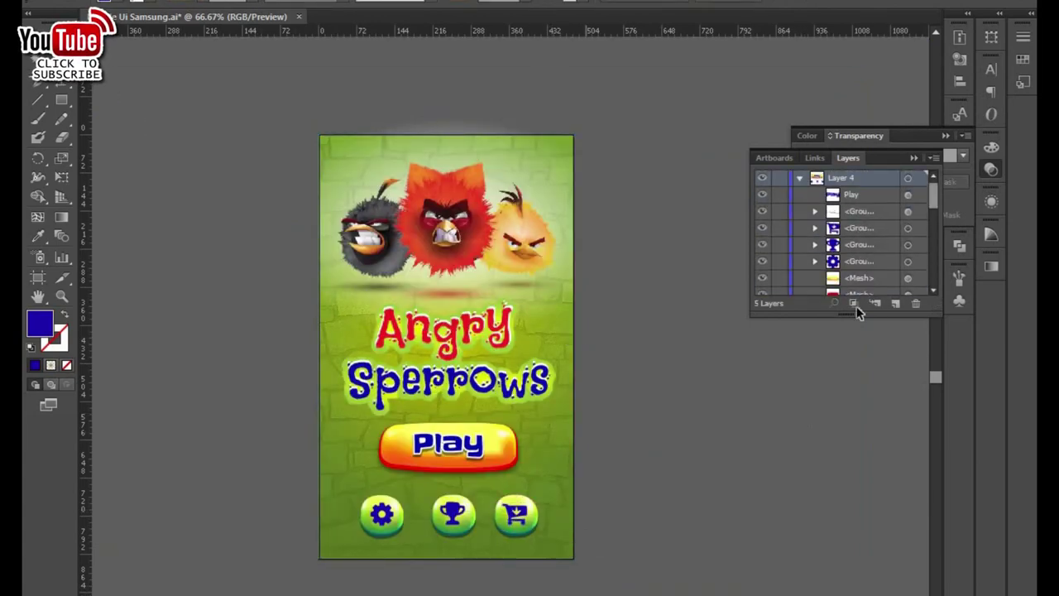
Lock Layers 3, 2 and 1 in the Layers panel.
scroll(791, 182, "down", 3)
scroll(791, 182, "down", 3)
scroll(799, 265, "down", 2)
left_click(779, 227)
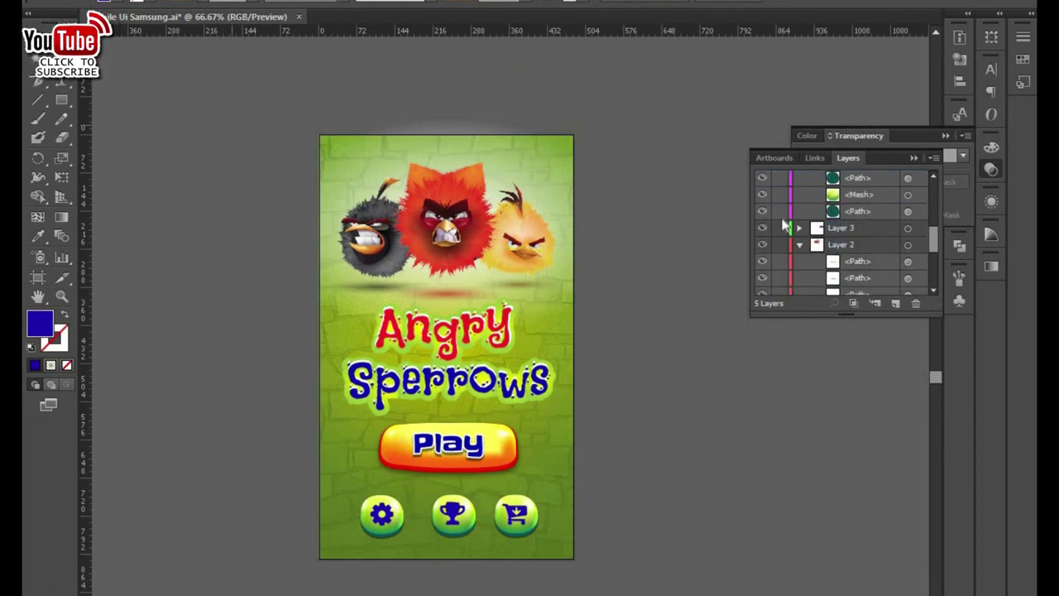
scroll(791, 250, "down", 4)
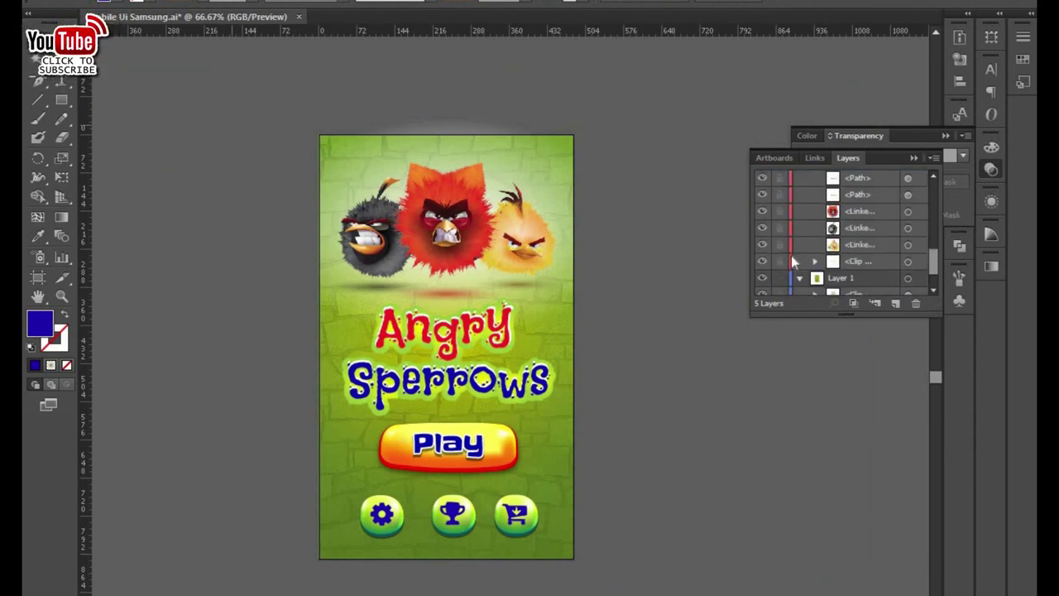
scroll(769, 250, "down", 1)
left_click(779, 237)
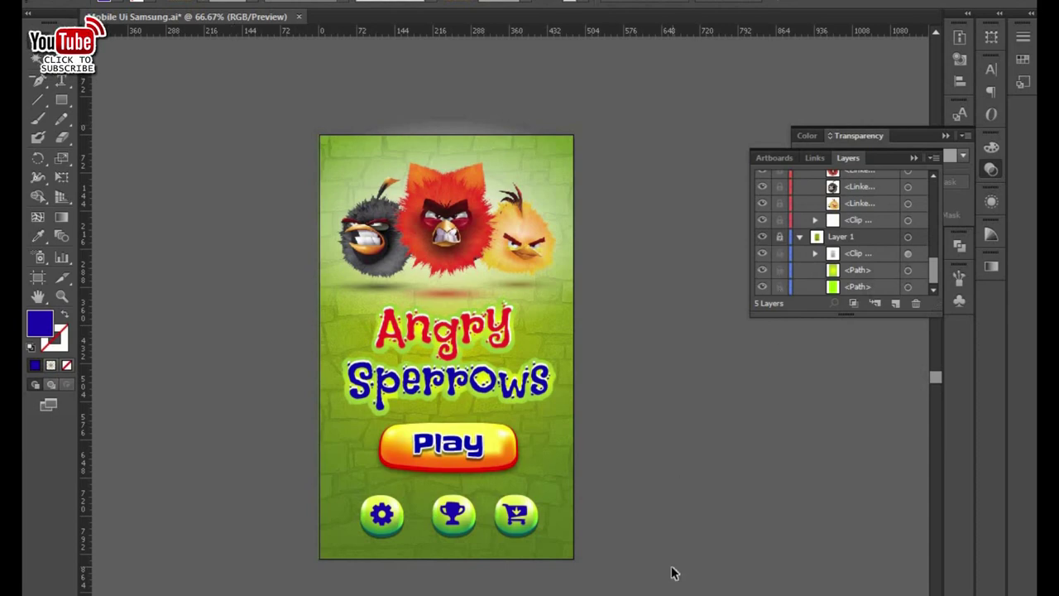
Check selections of the cart, trophy, three icon buttons and the Play button.
left_click(518, 512)
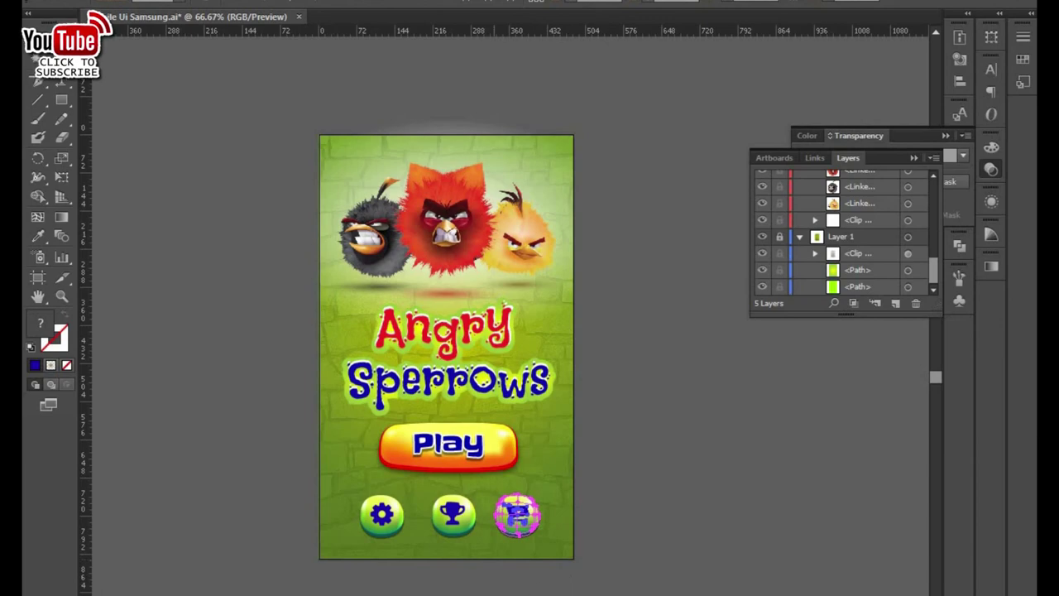
left_click(434, 566)
left_click(452, 513)
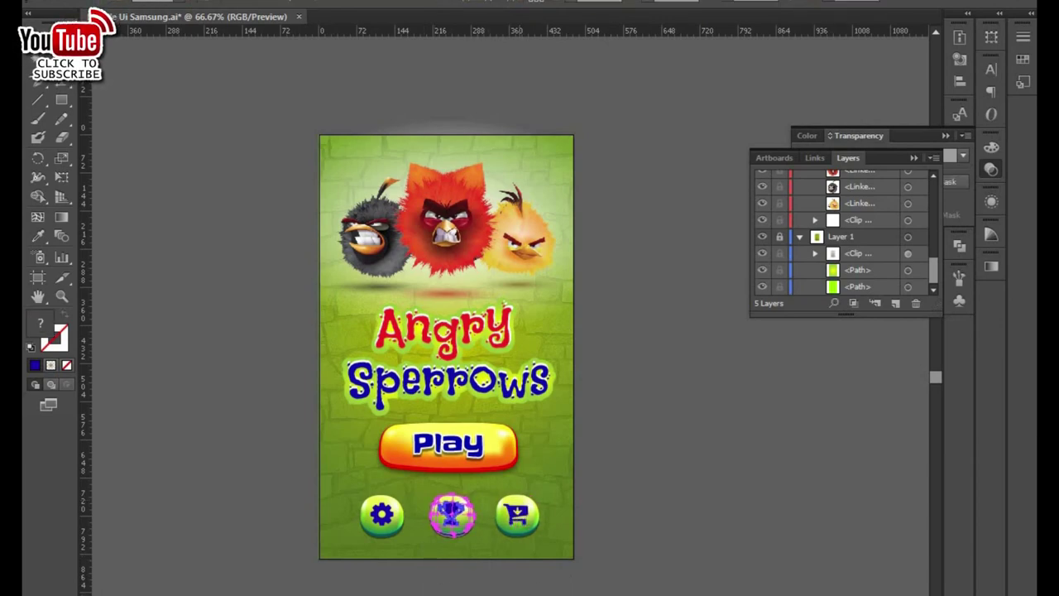
mouse_move(266, 490)
left_mouse_down()
mouse_move(489, 573)
mouse_move(613, 592)
left_mouse_up()
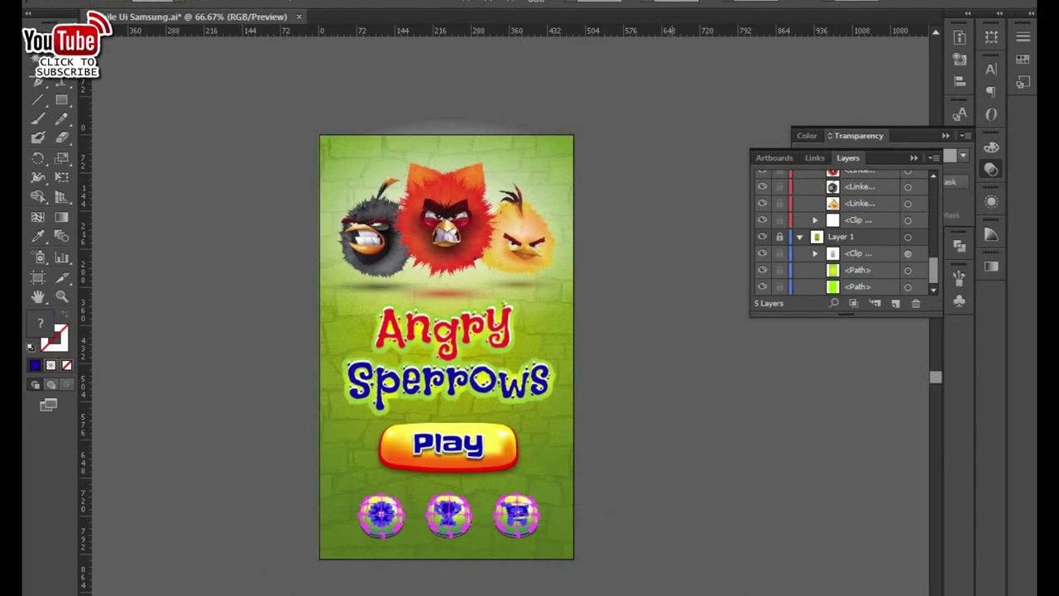
left_click(663, 446)
left_click(488, 460)
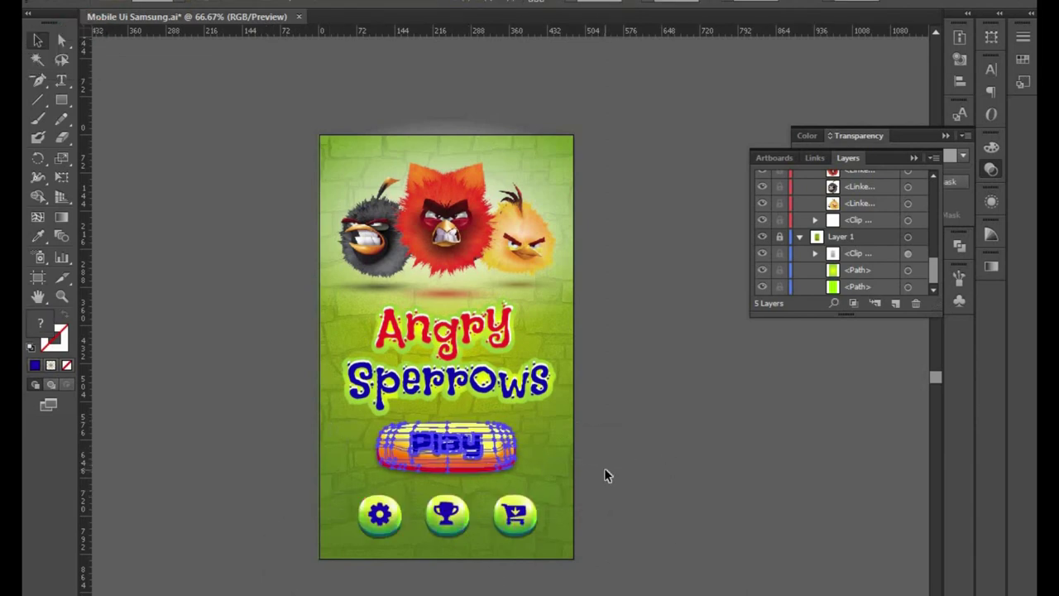
left_click(644, 469)
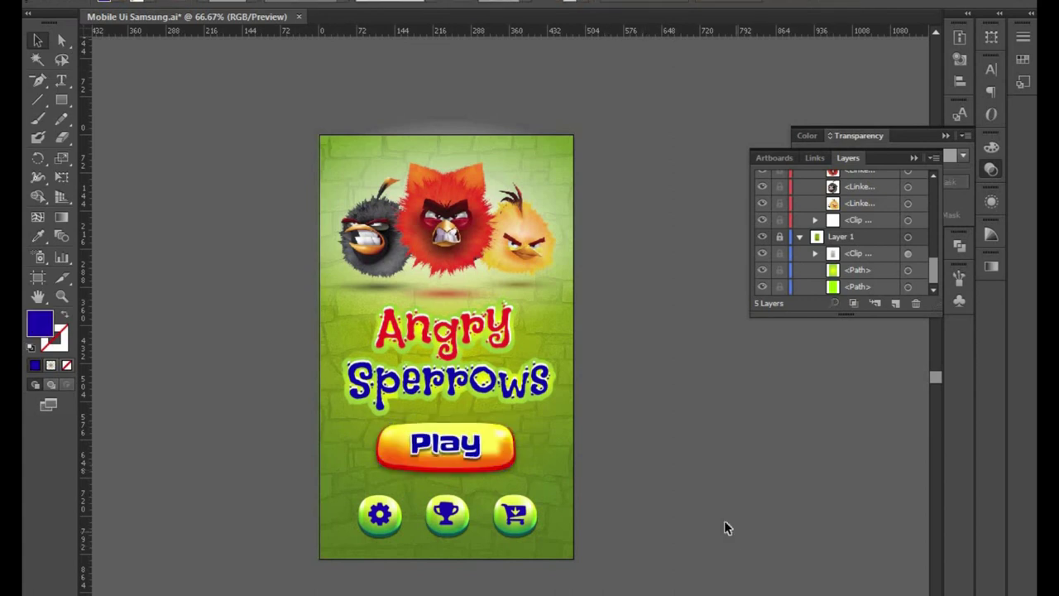
left_click(37, 41)
left_click_drag(548, 493, 364, 414)
left_click(575, 529)
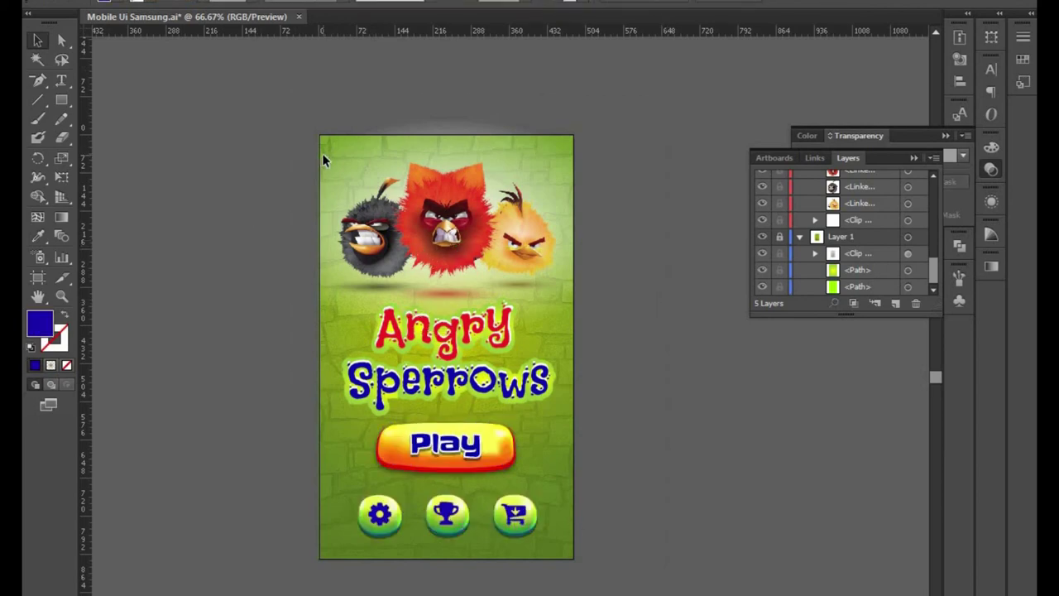